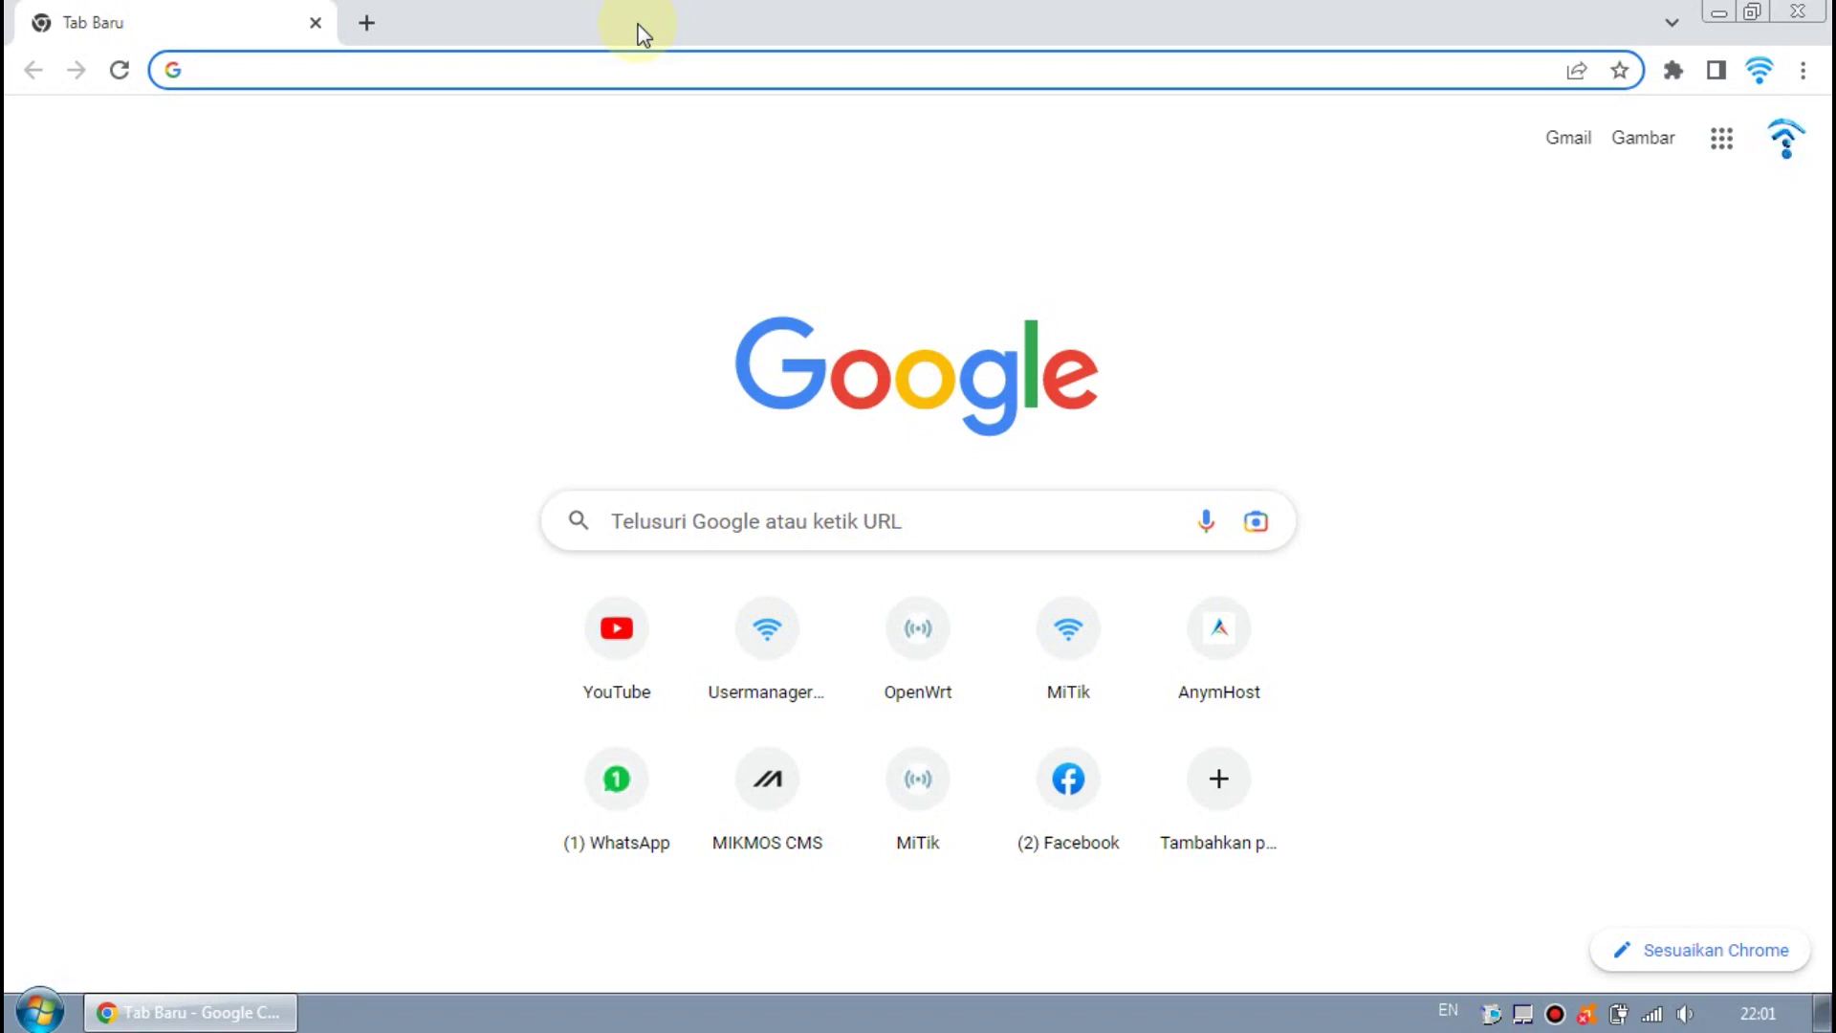
# Open the mitik.my.id website.
pyautogui.write('mitik')
pyautogui.press('Return')
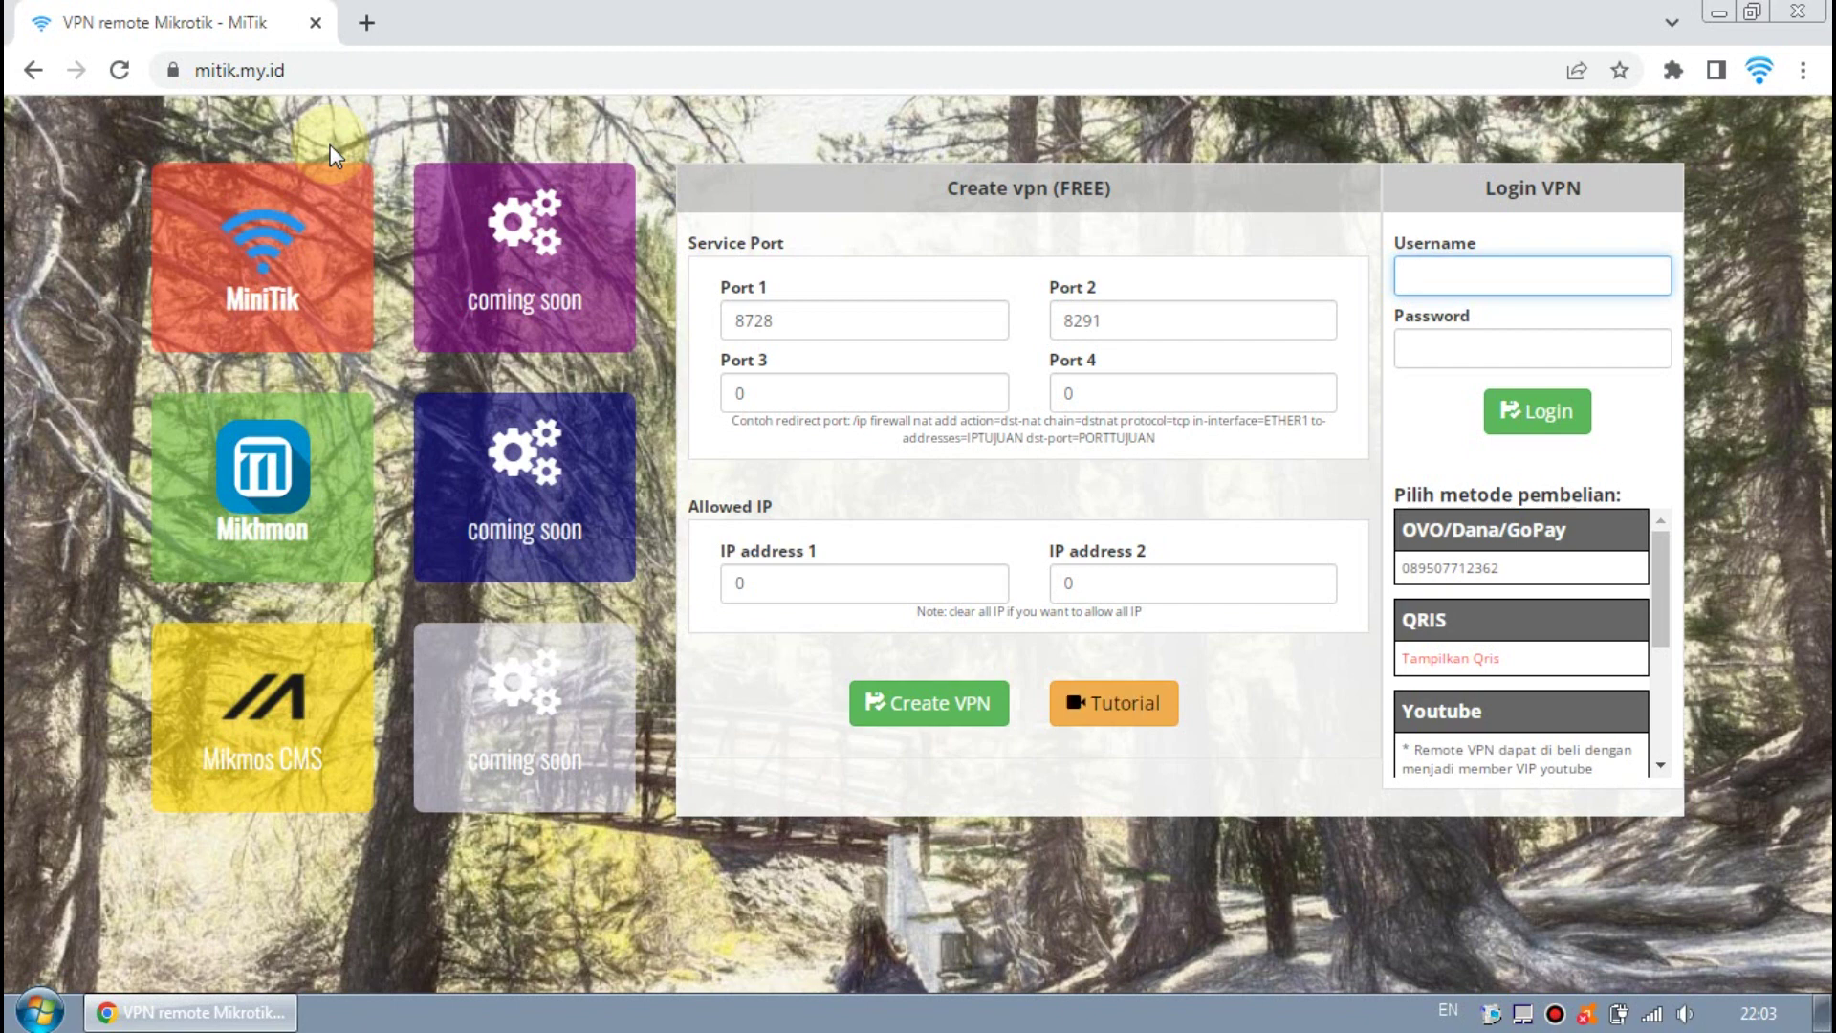
# Examine the free VPN creation form's service ports 1 and 2 and the list of purchase methods.
pyautogui.moveTo(949, 191); pyautogui.dragTo(1049, 190)
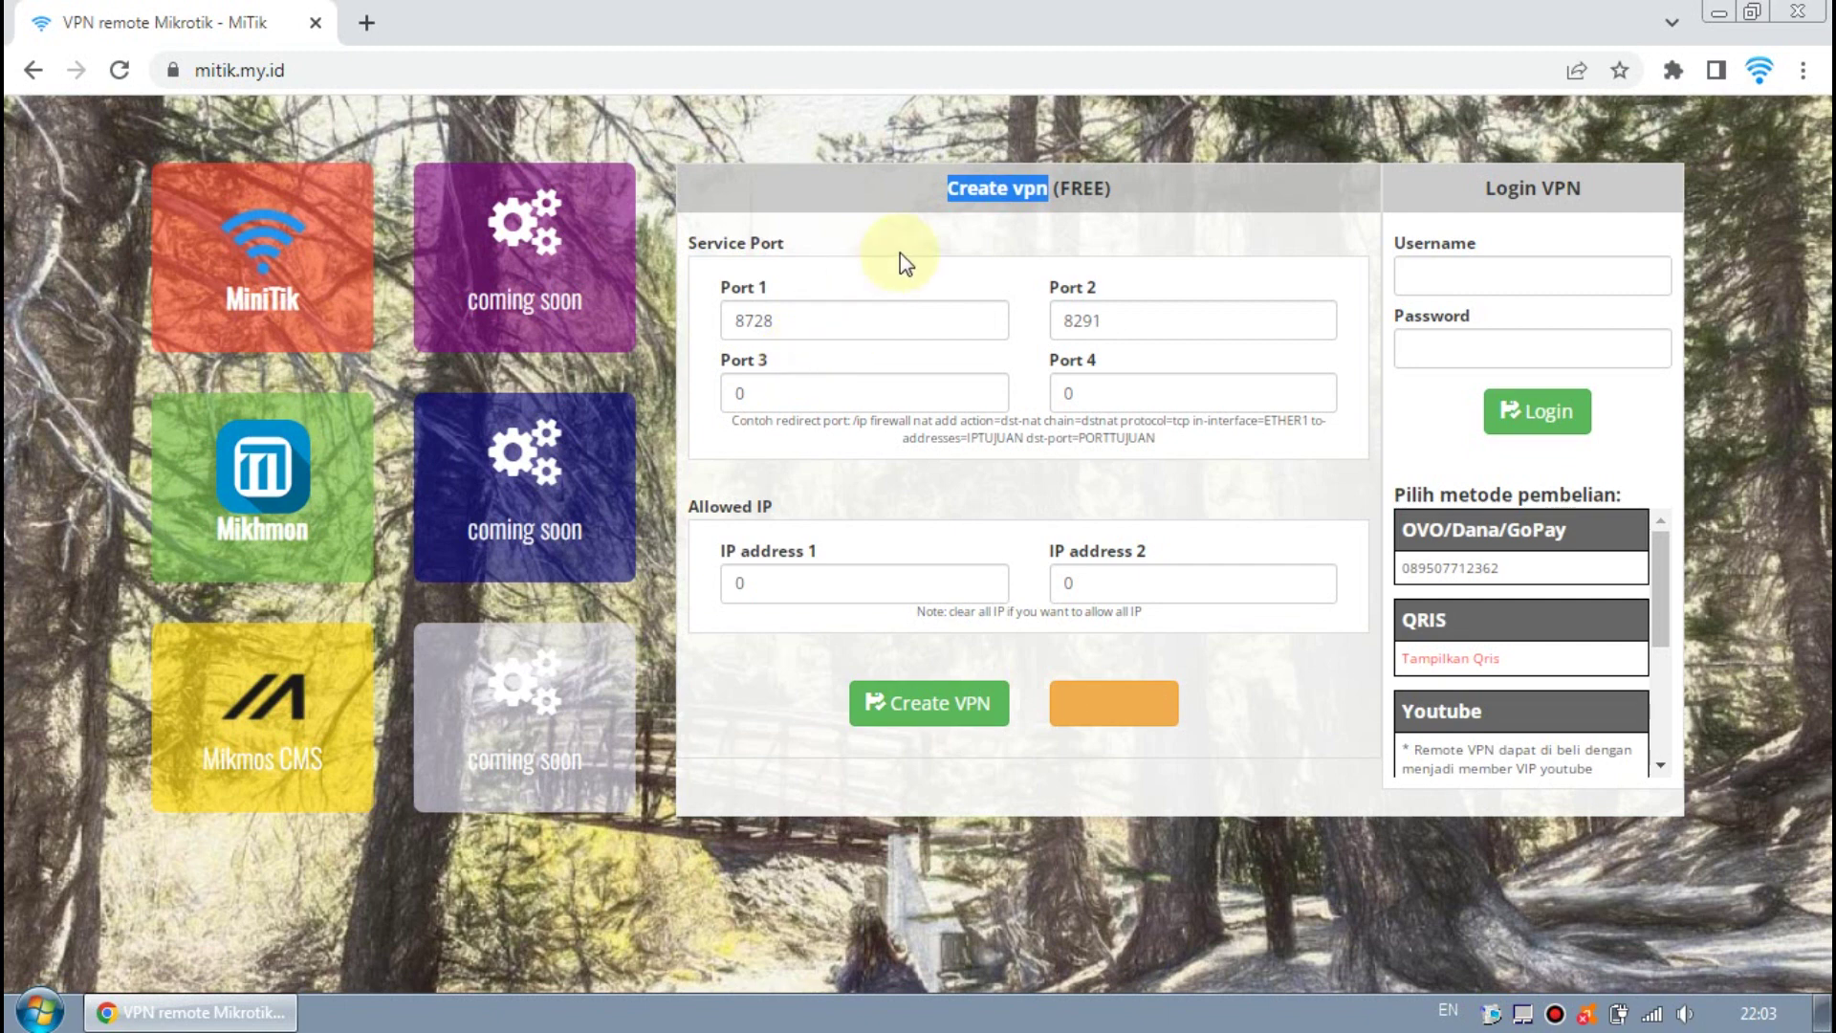
pyautogui.click(910, 216)
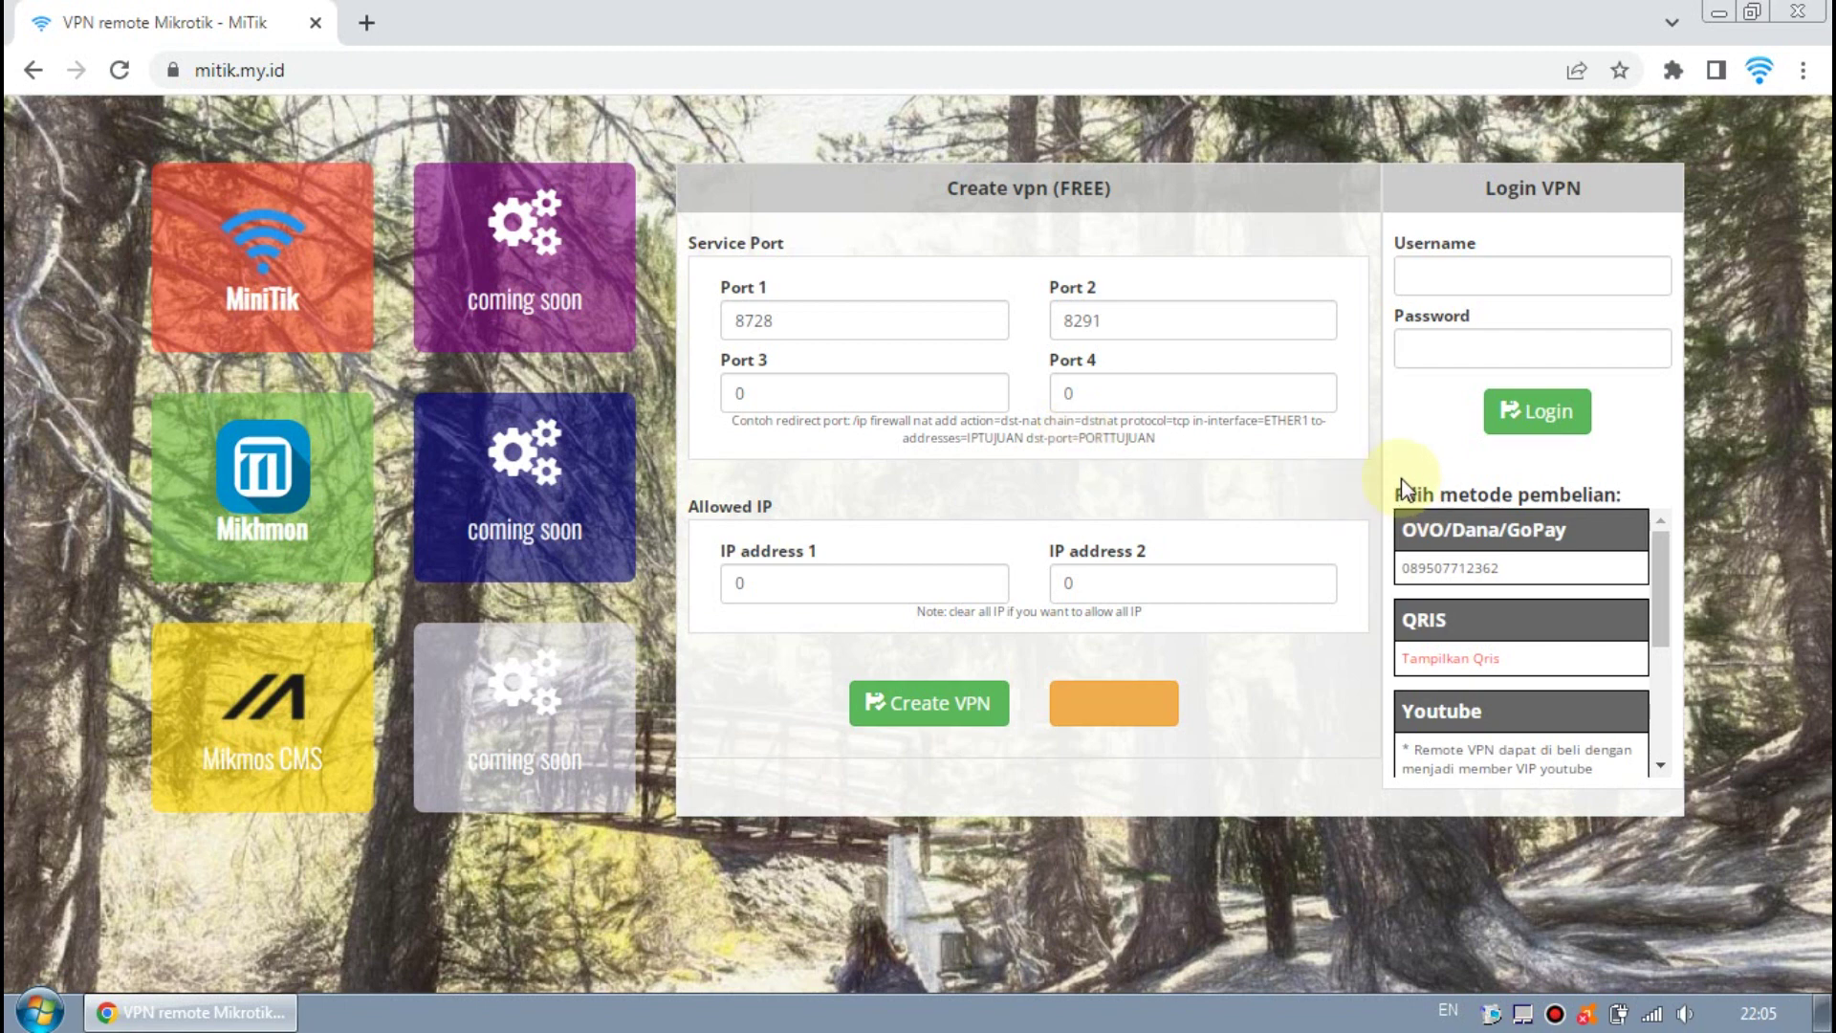
pyautogui.moveTo(1402, 533); pyautogui.dragTo(1569, 531)
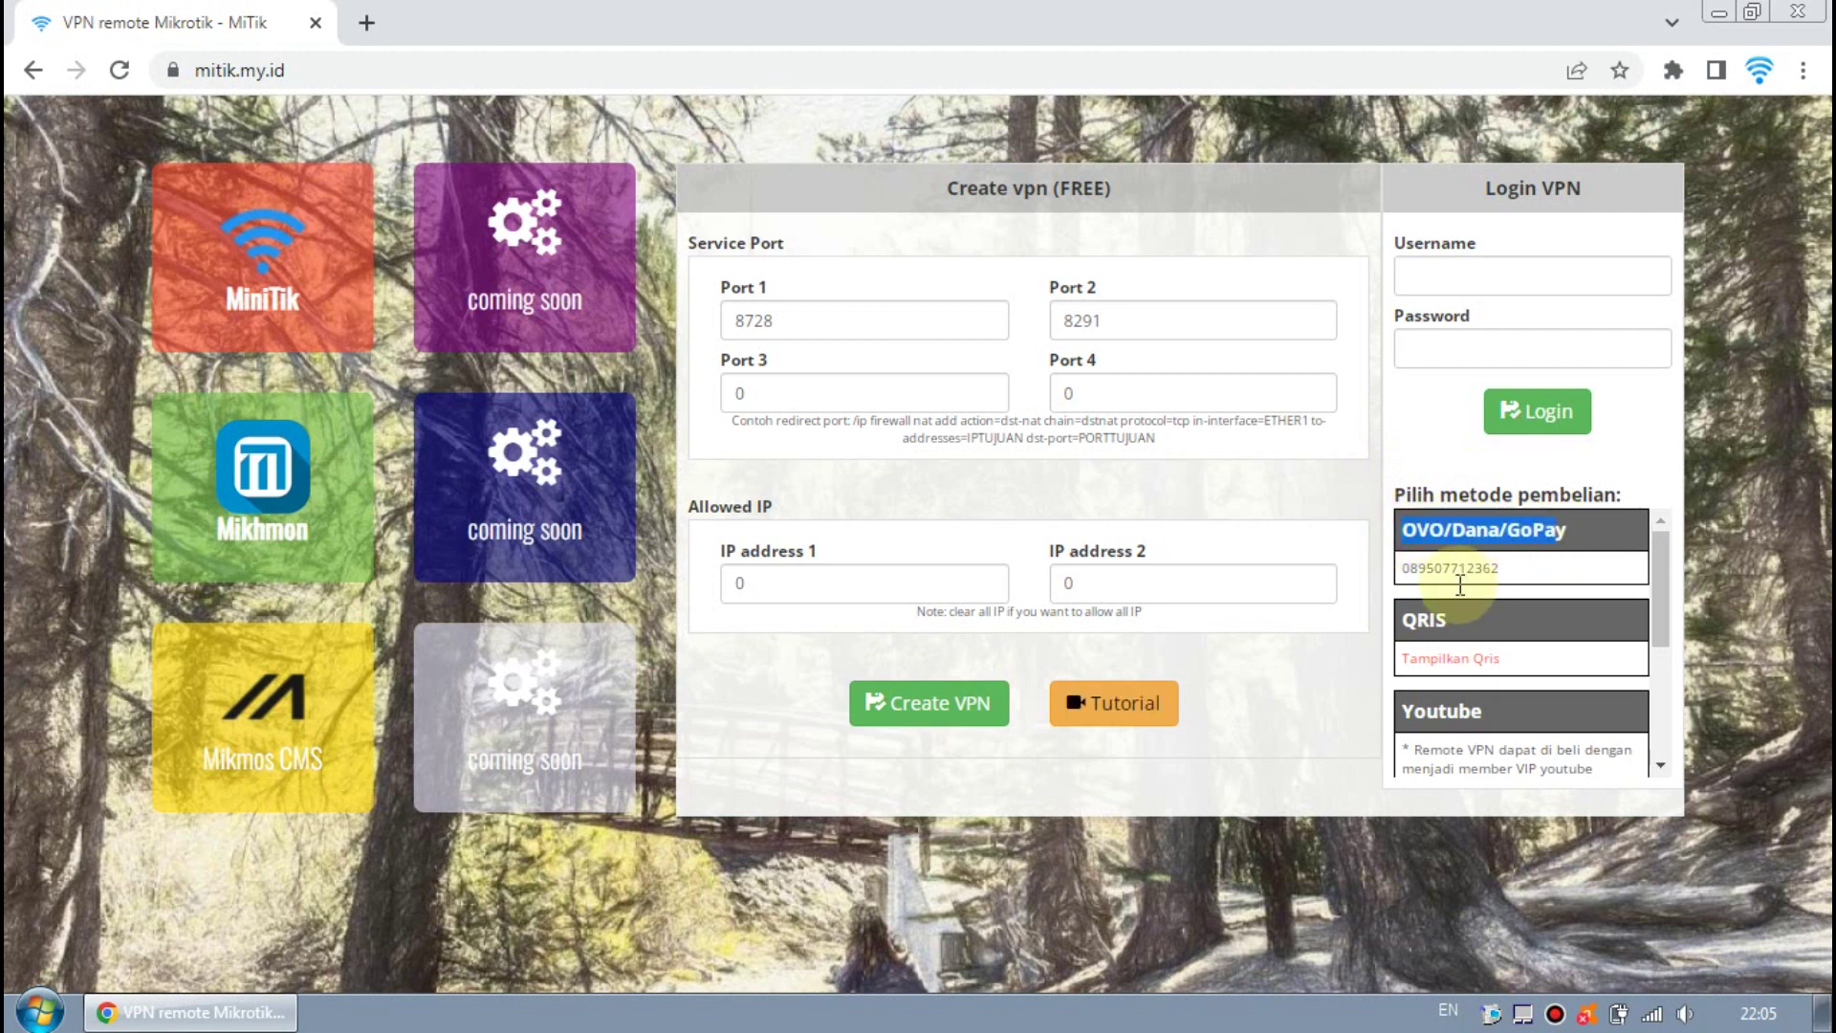
pyautogui.moveTo(1668, 633); pyautogui.dragTo(1683, 738)
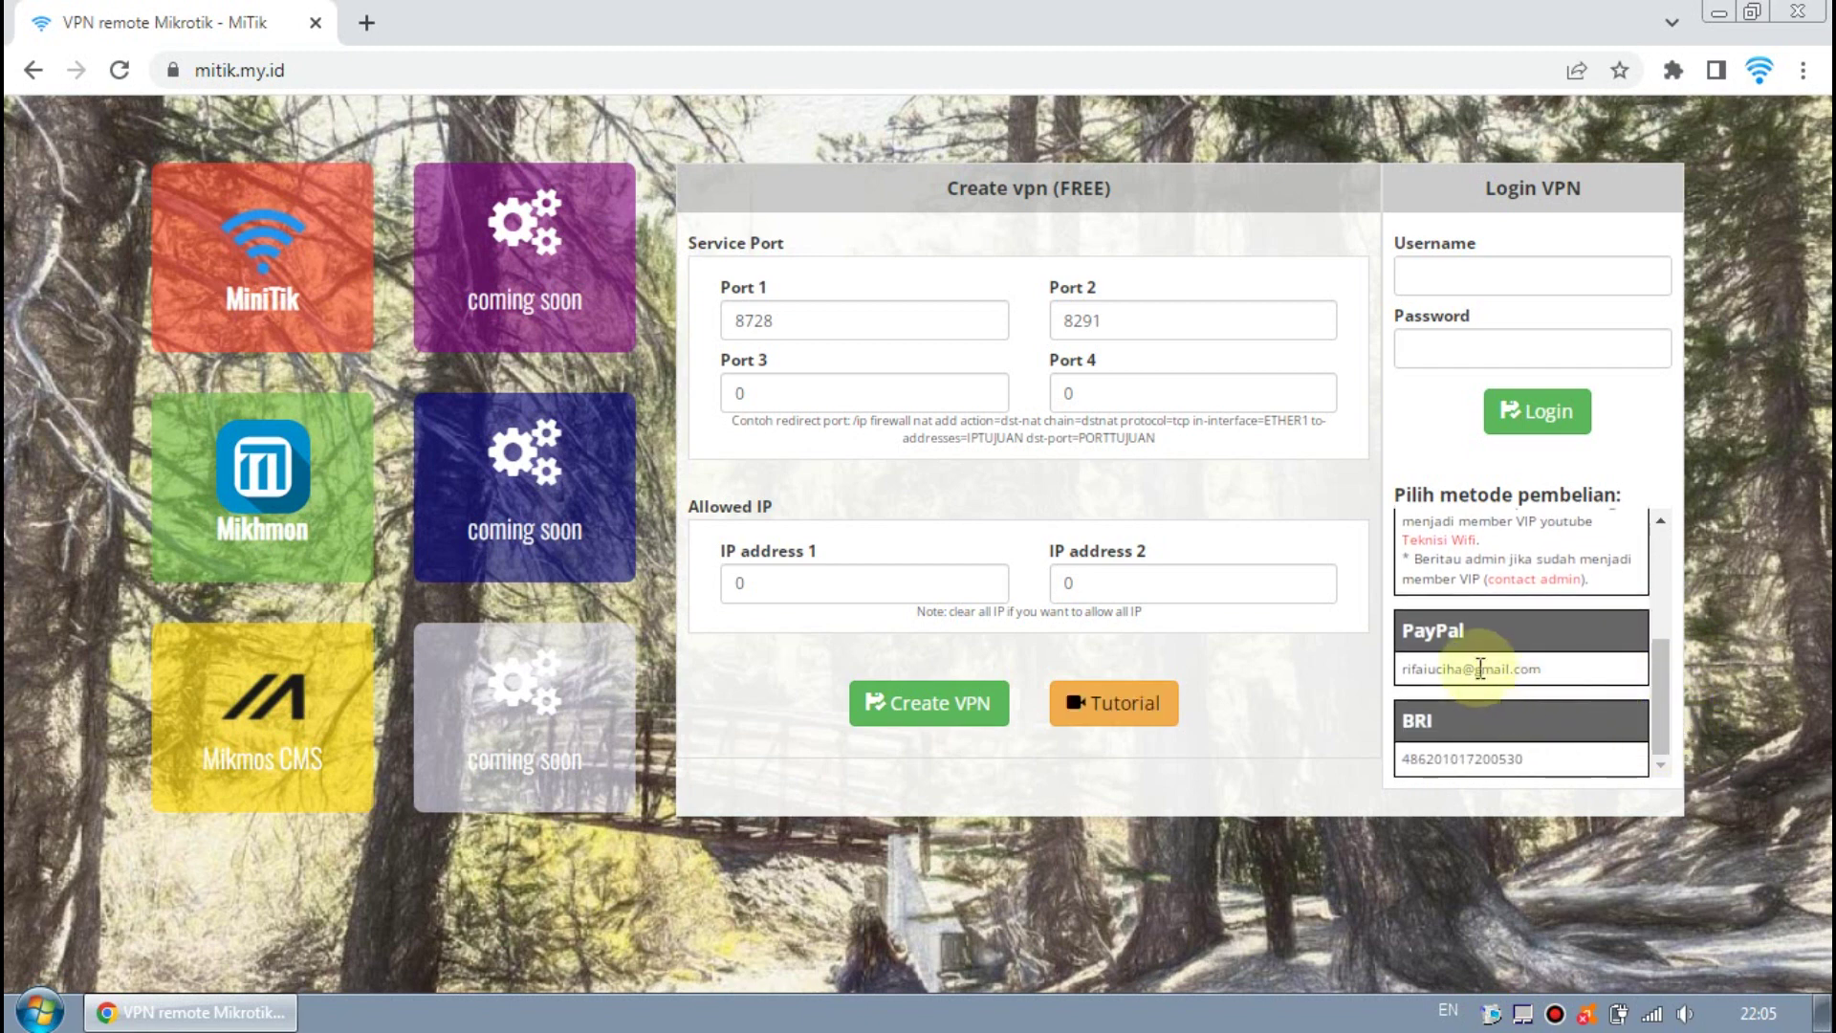
pyautogui.moveTo(1662, 741); pyautogui.dragTo(1636, 612)
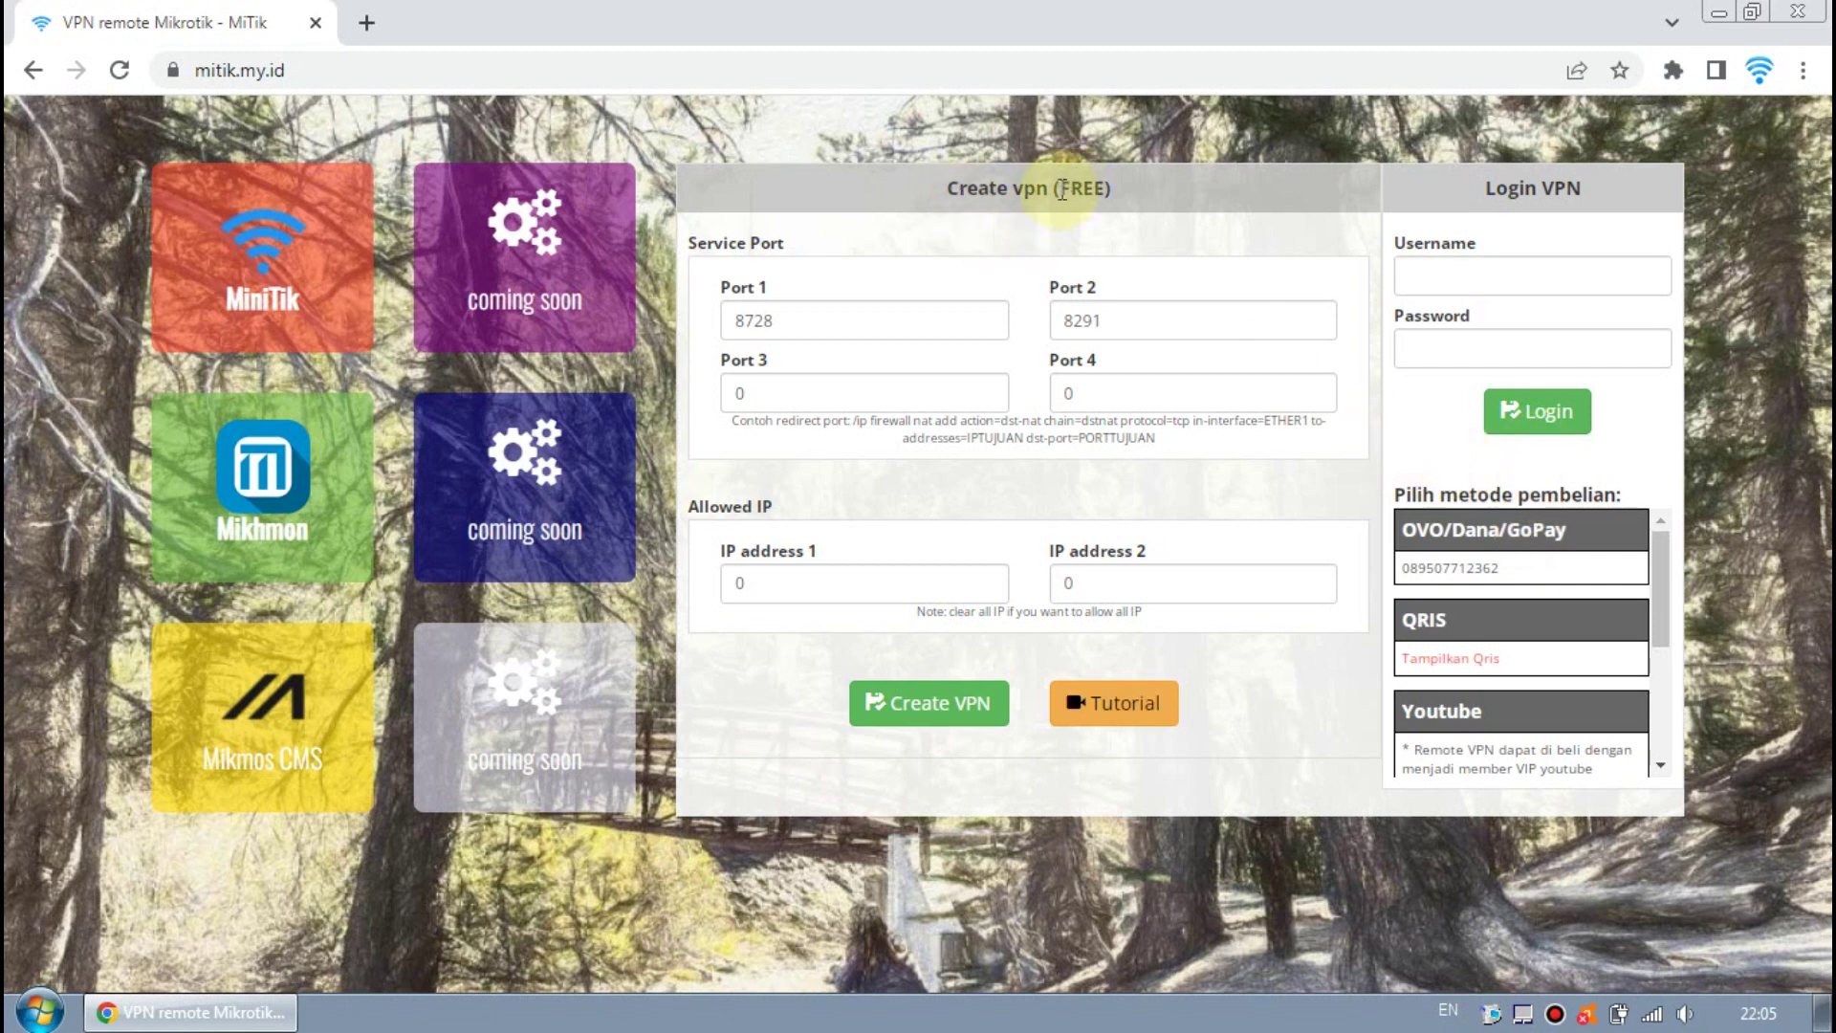
pyautogui.moveTo(1065, 188); pyautogui.dragTo(1105, 195)
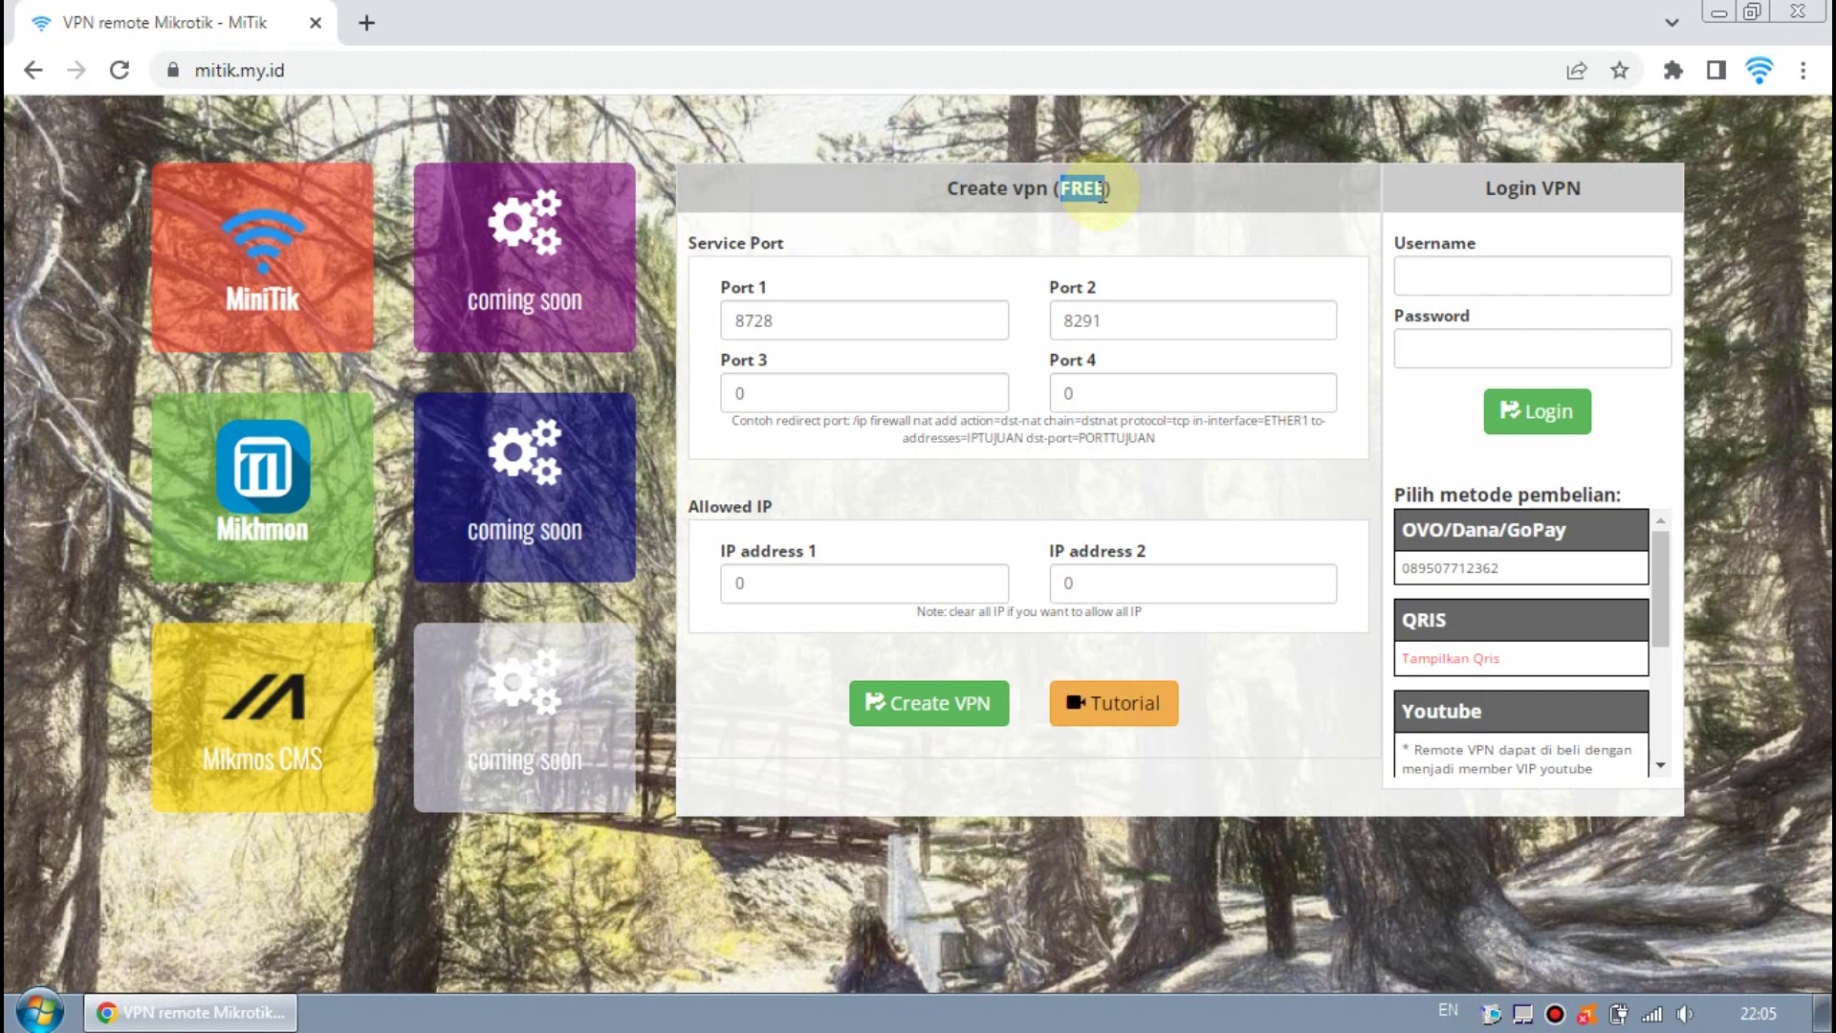
pyautogui.click(1024, 217)
pyautogui.click(887, 315)
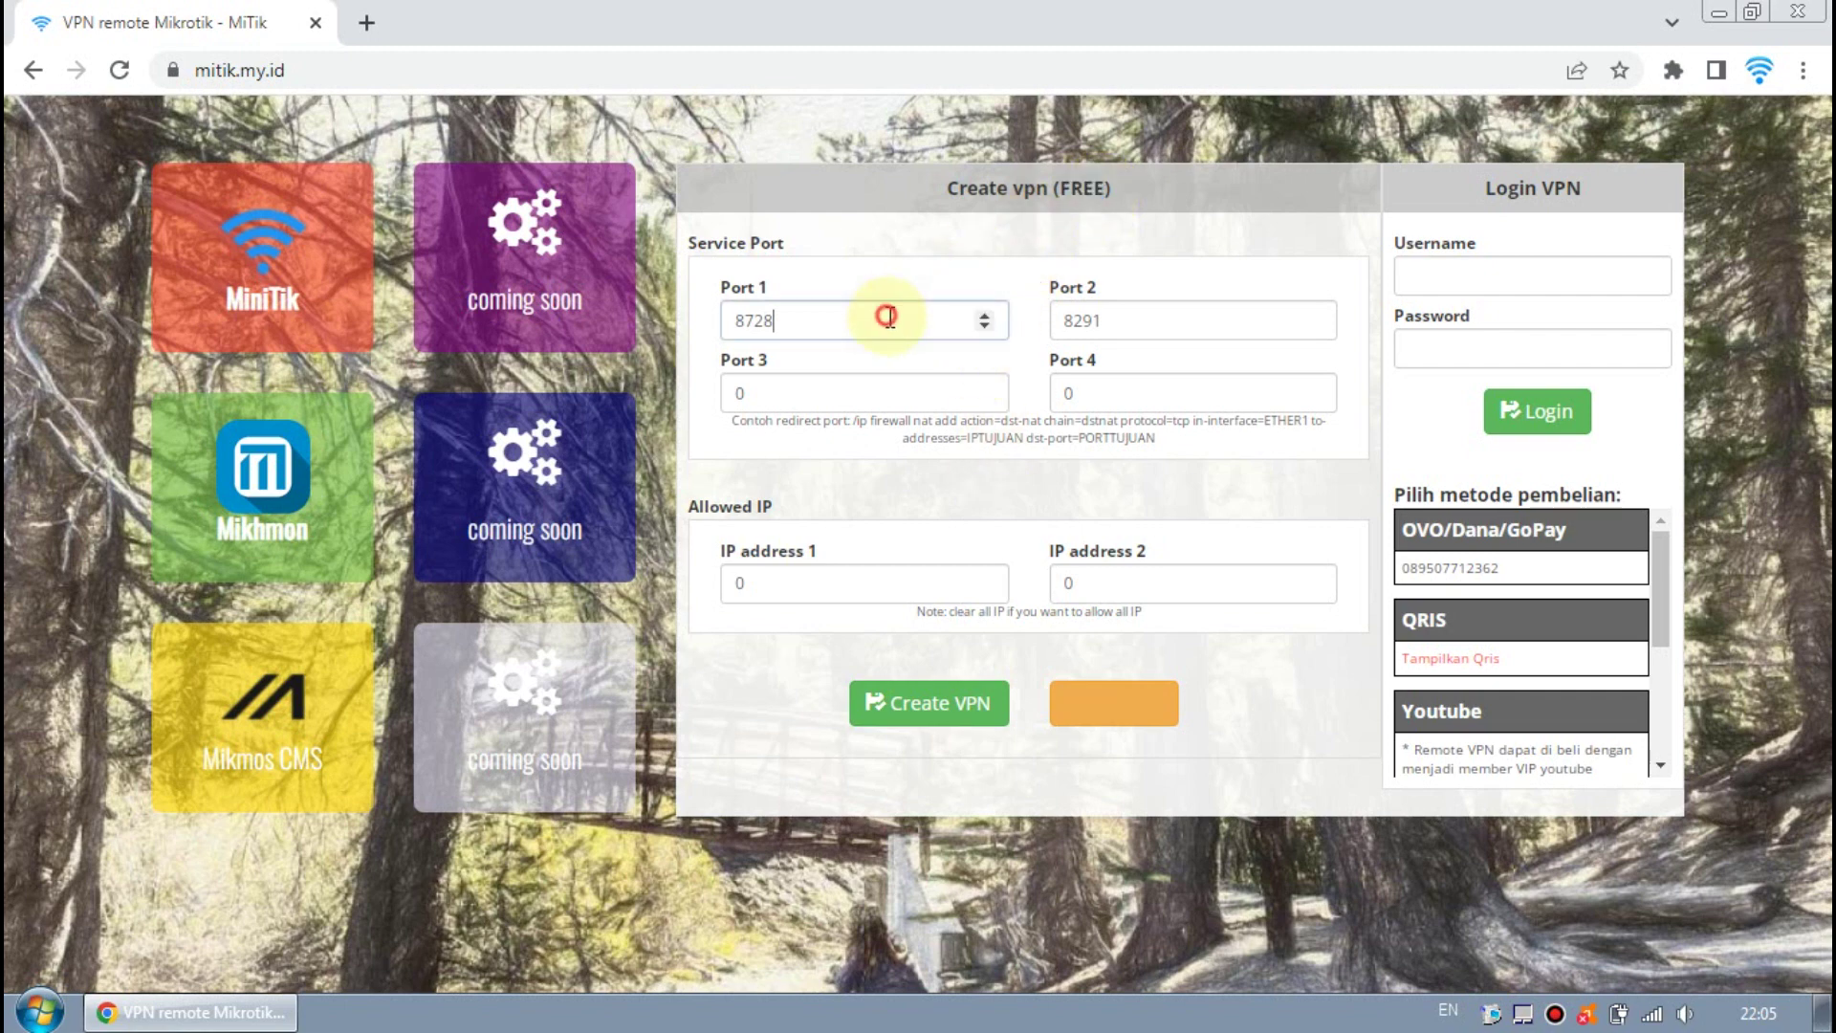
pyautogui.click(1160, 315)
pyautogui.click(1099, 268)
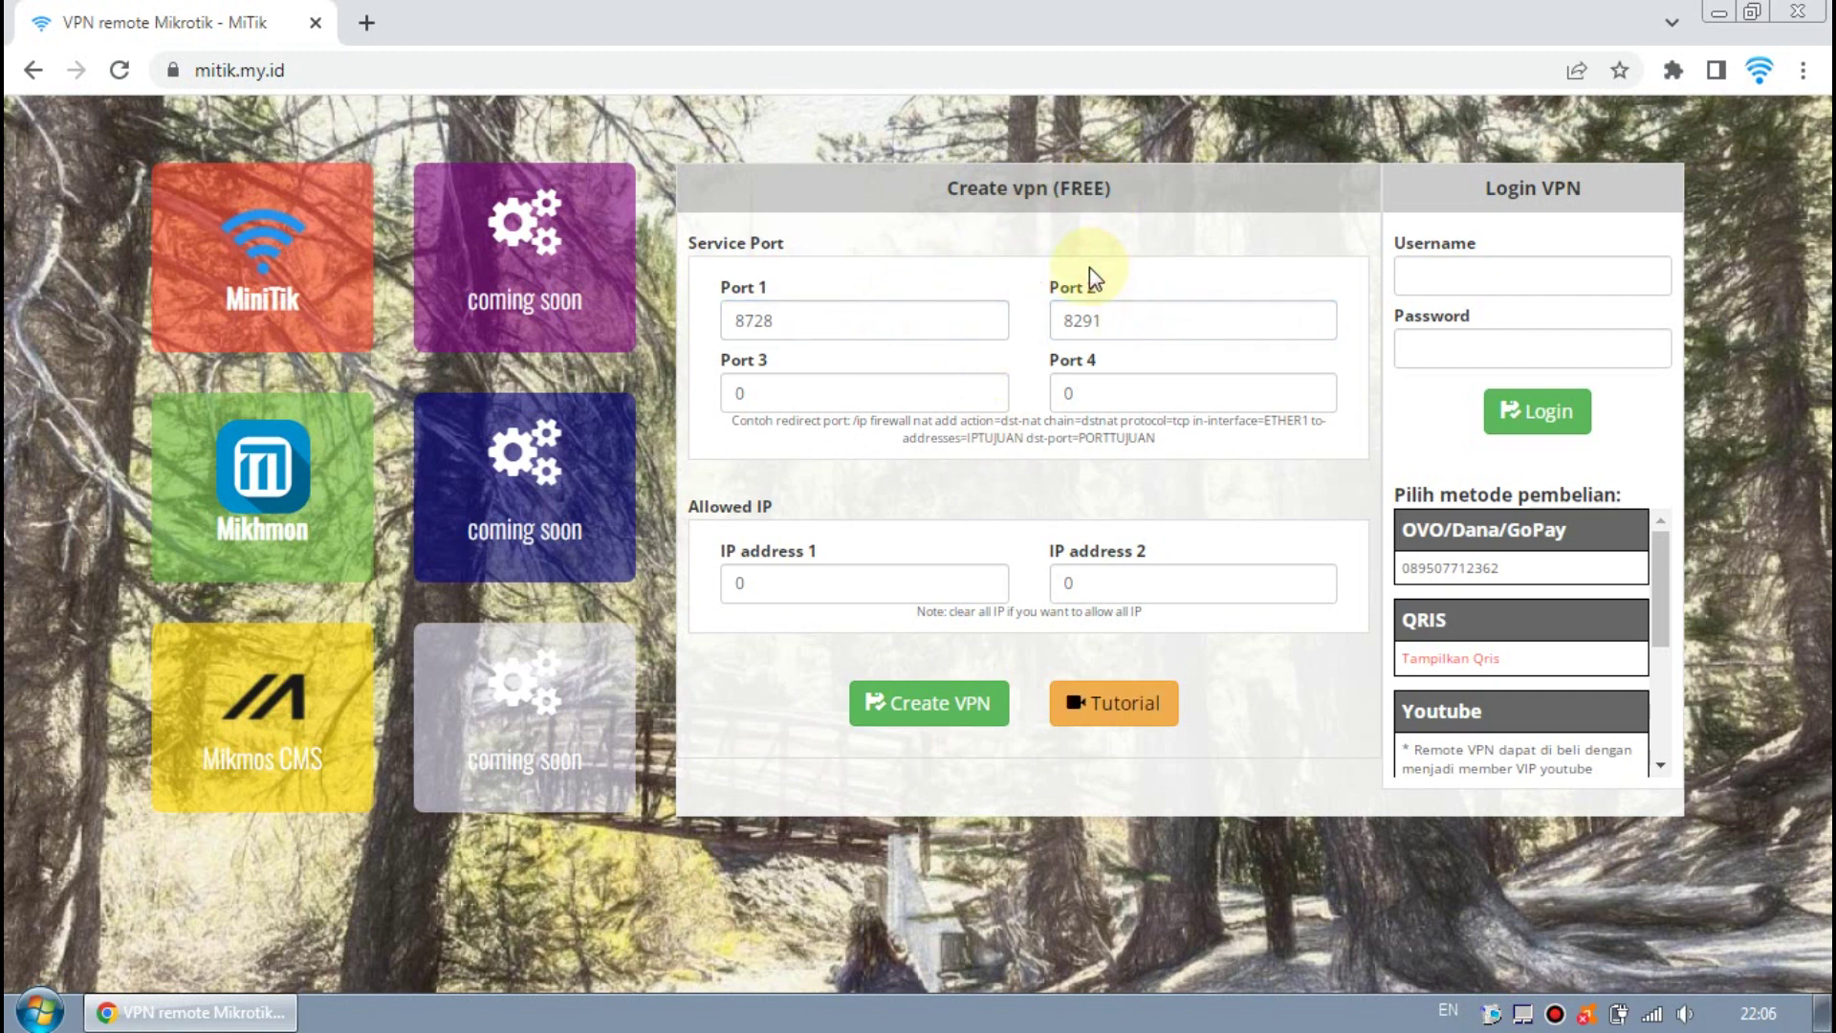
pyautogui.click(800, 320)
pyautogui.click(1093, 310)
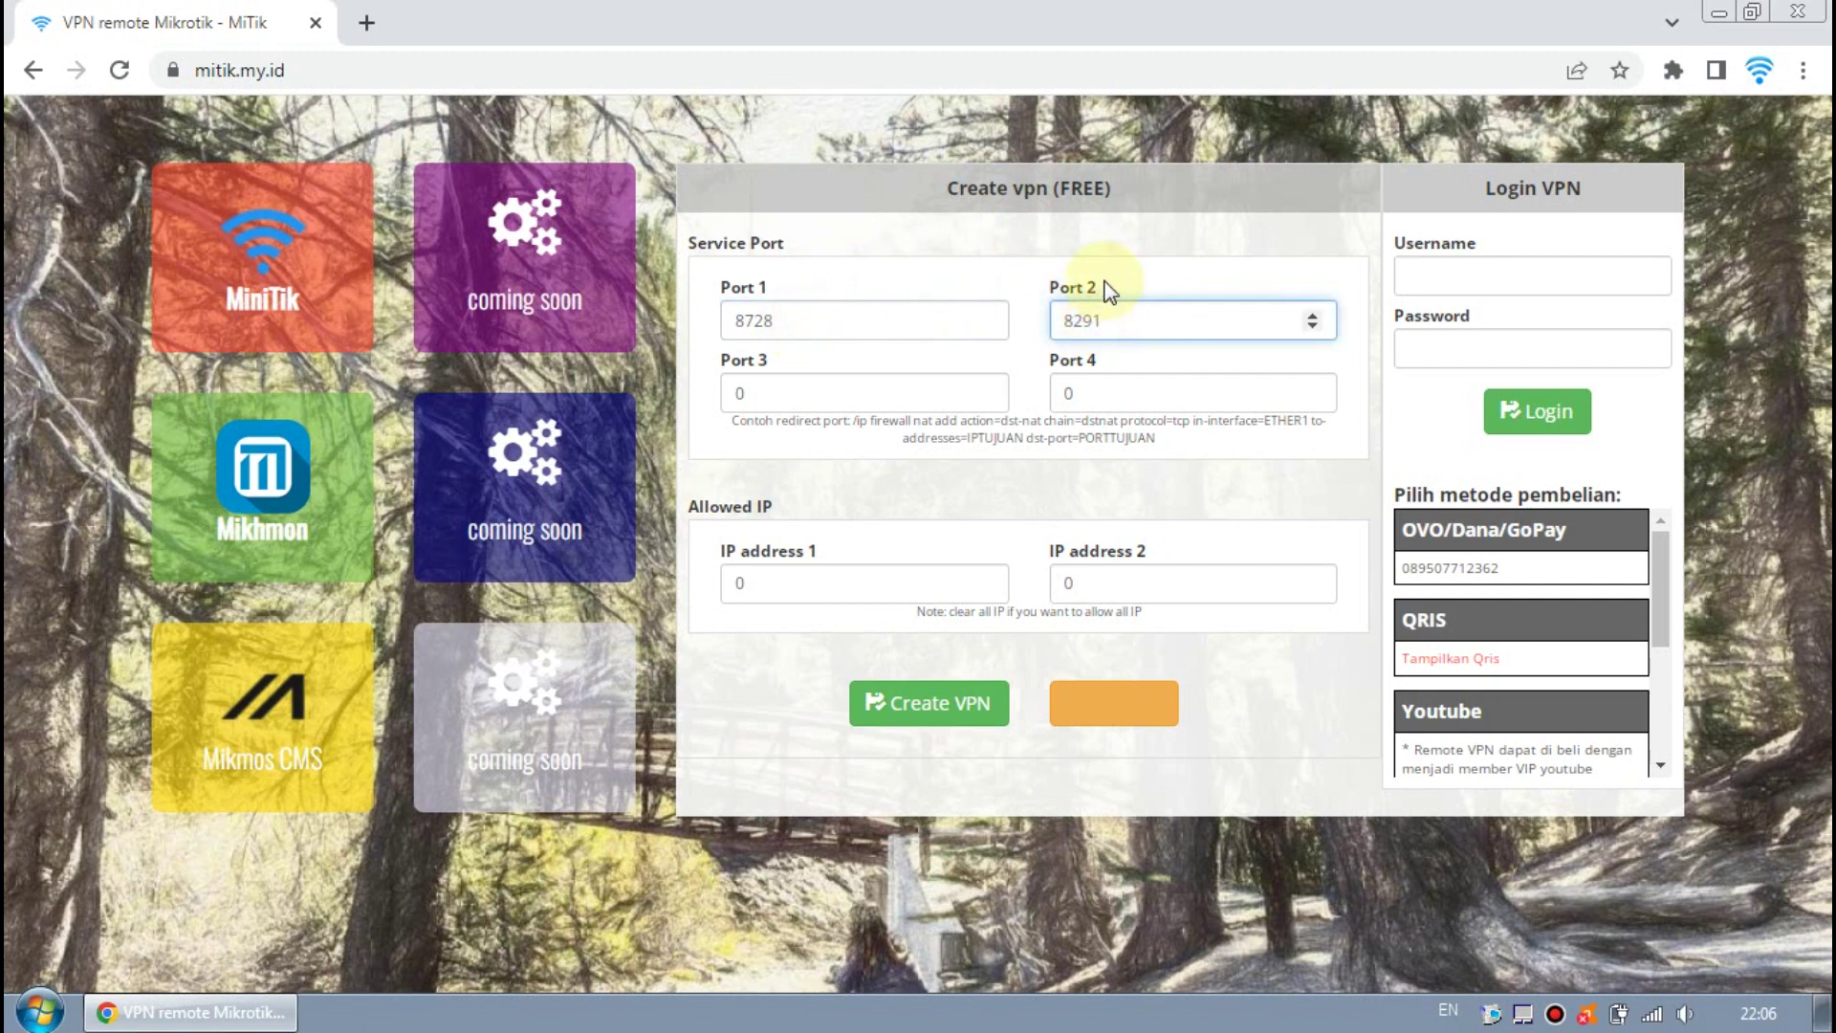
pyautogui.click(1095, 265)
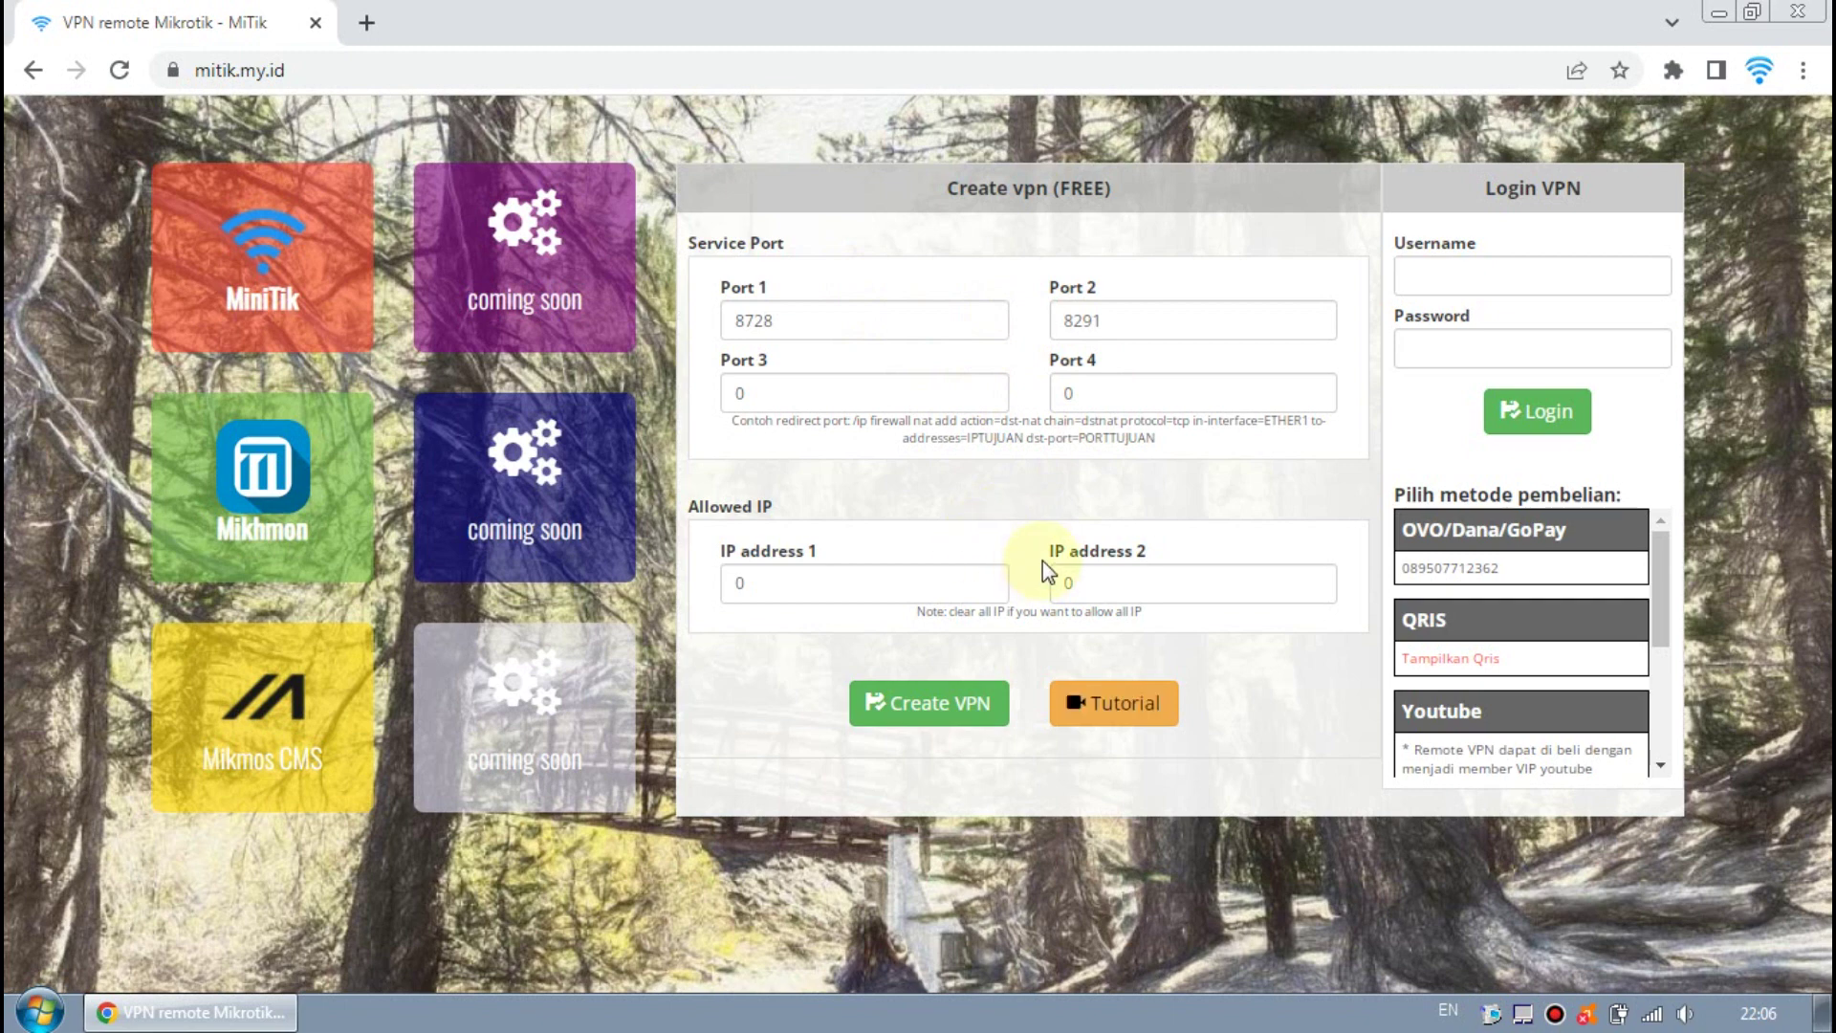
# Create the free VPN with service ports 8728 and 8291 and check the public port mapped to 8728.
pyautogui.click(516, 213)
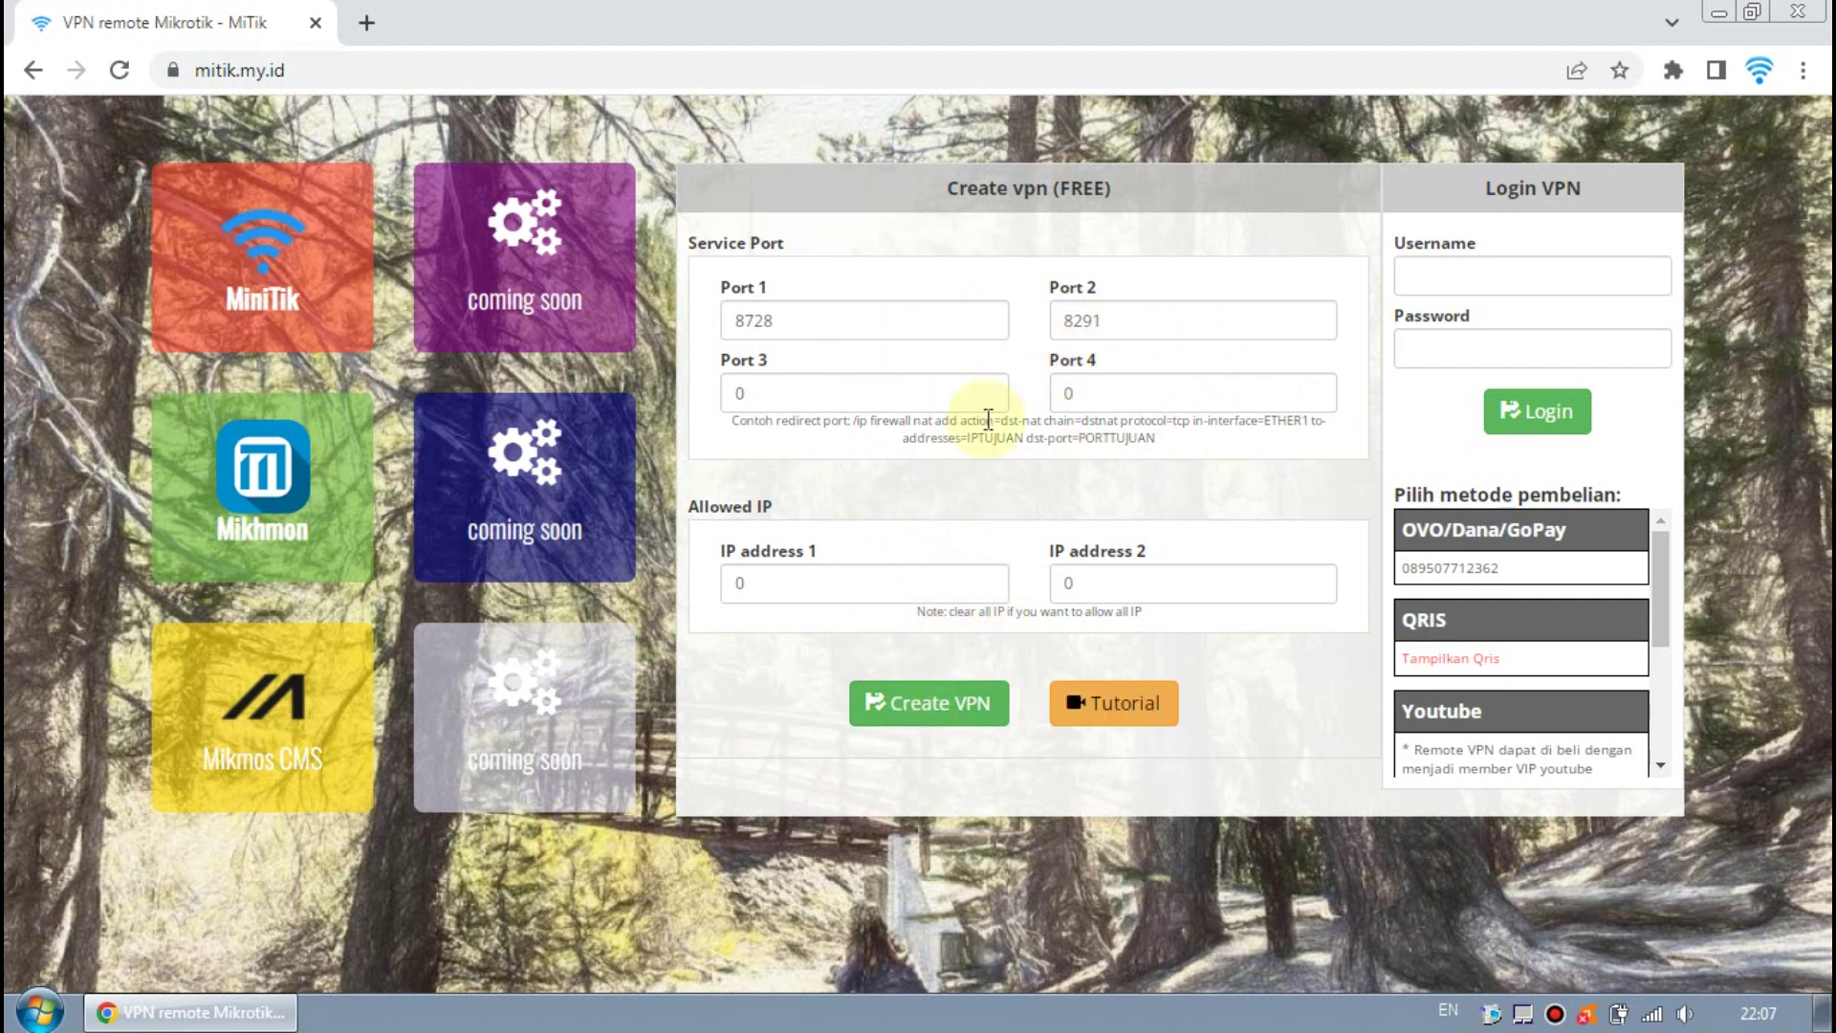
pyautogui.click(920, 706)
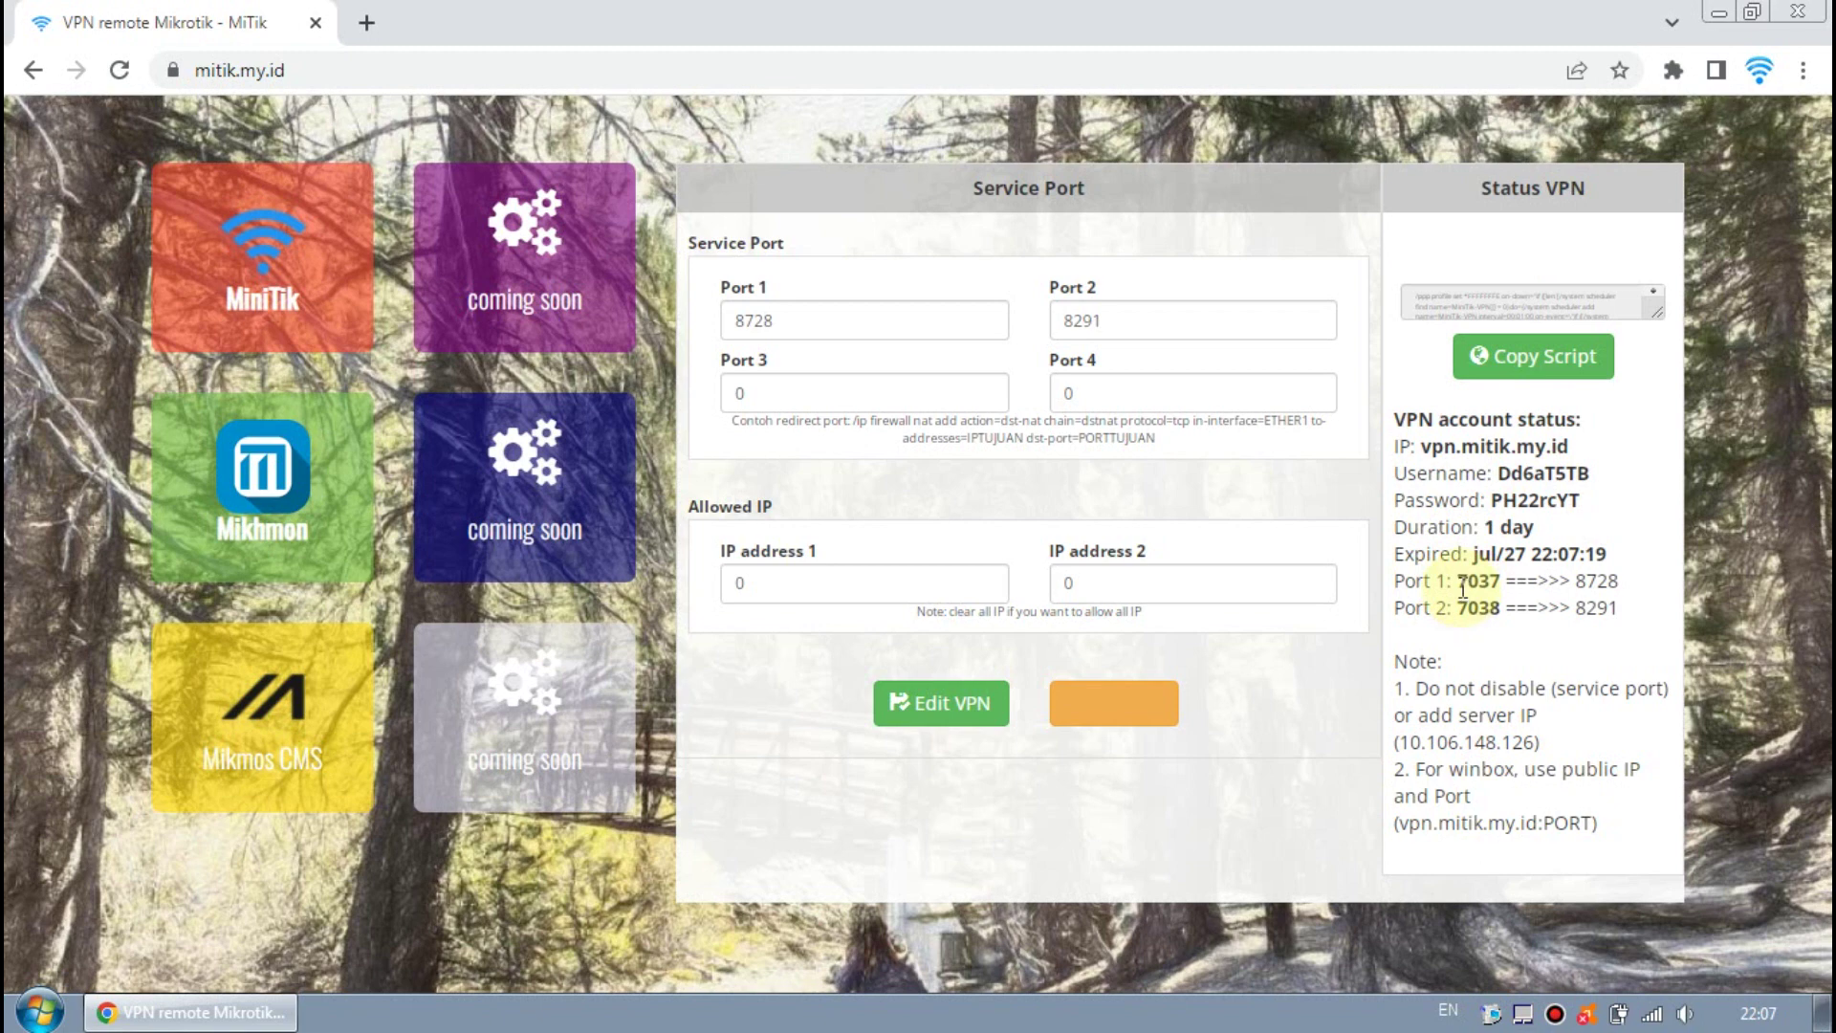
pyautogui.moveTo(1459, 588); pyautogui.dragTo(1498, 587)
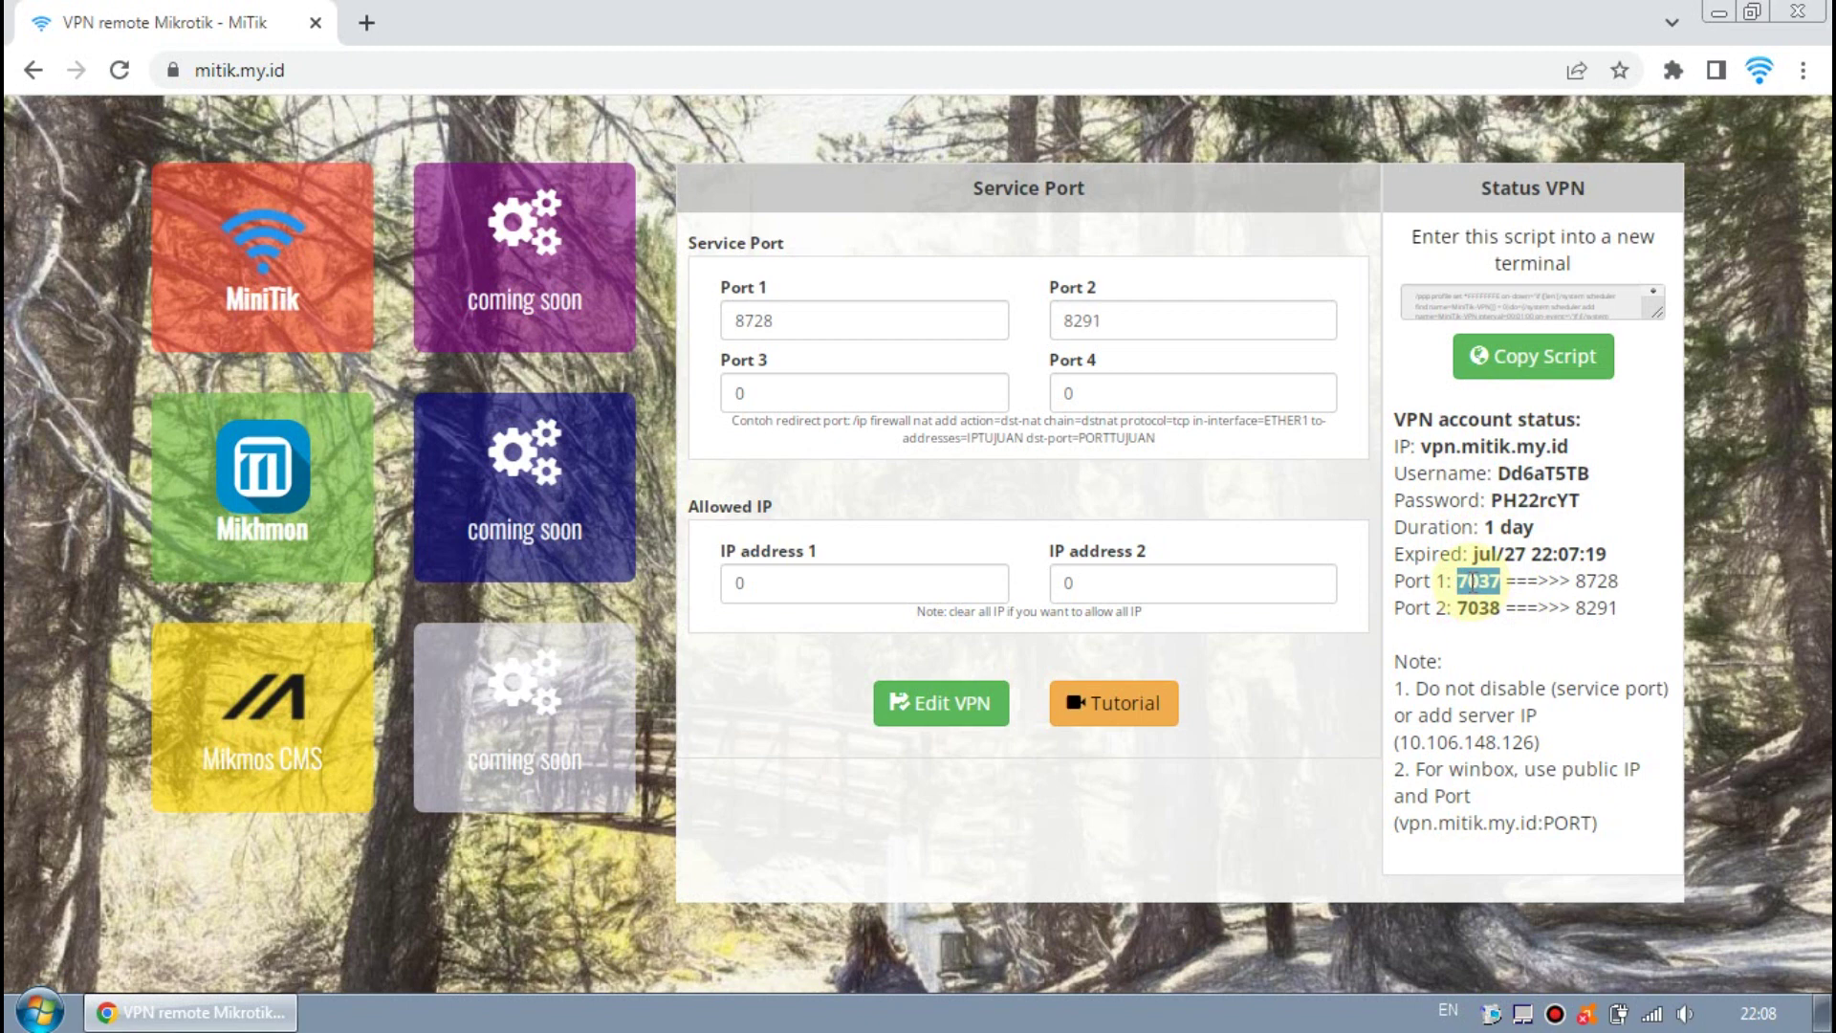
pyautogui.click(1480, 581)
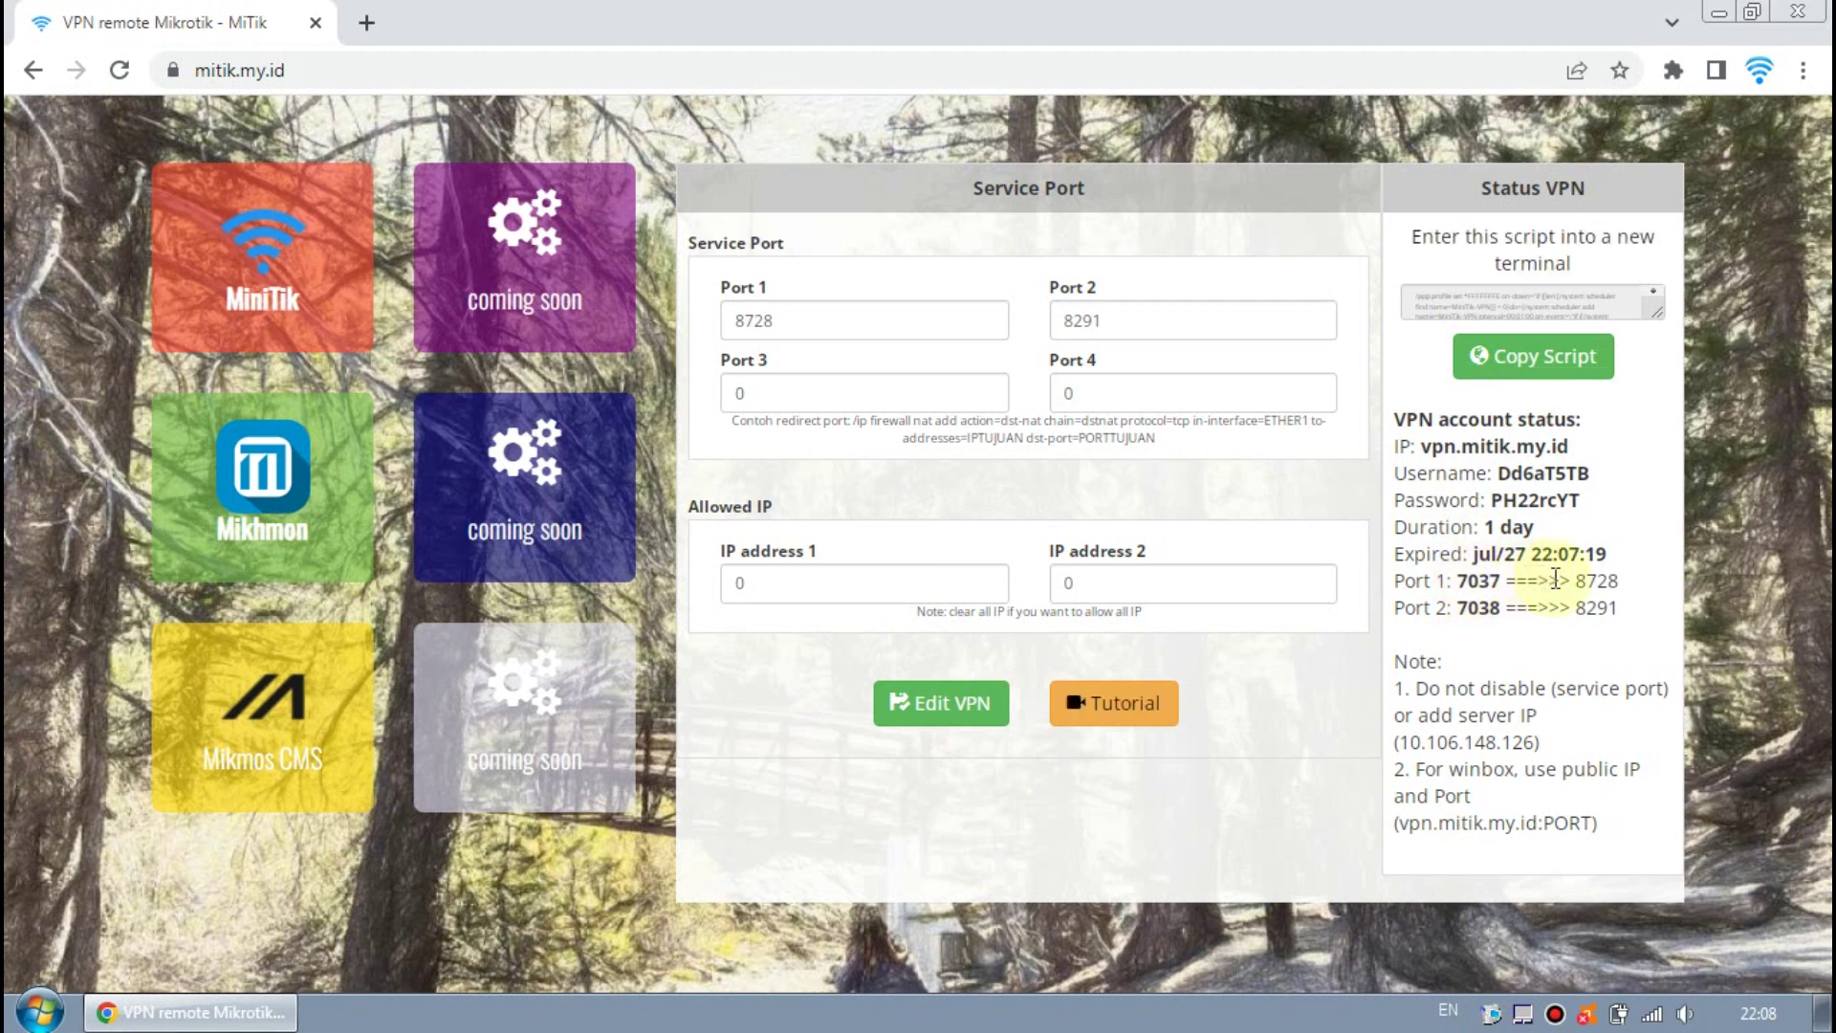
pyautogui.moveTo(1619, 581); pyautogui.dragTo(1446, 581)
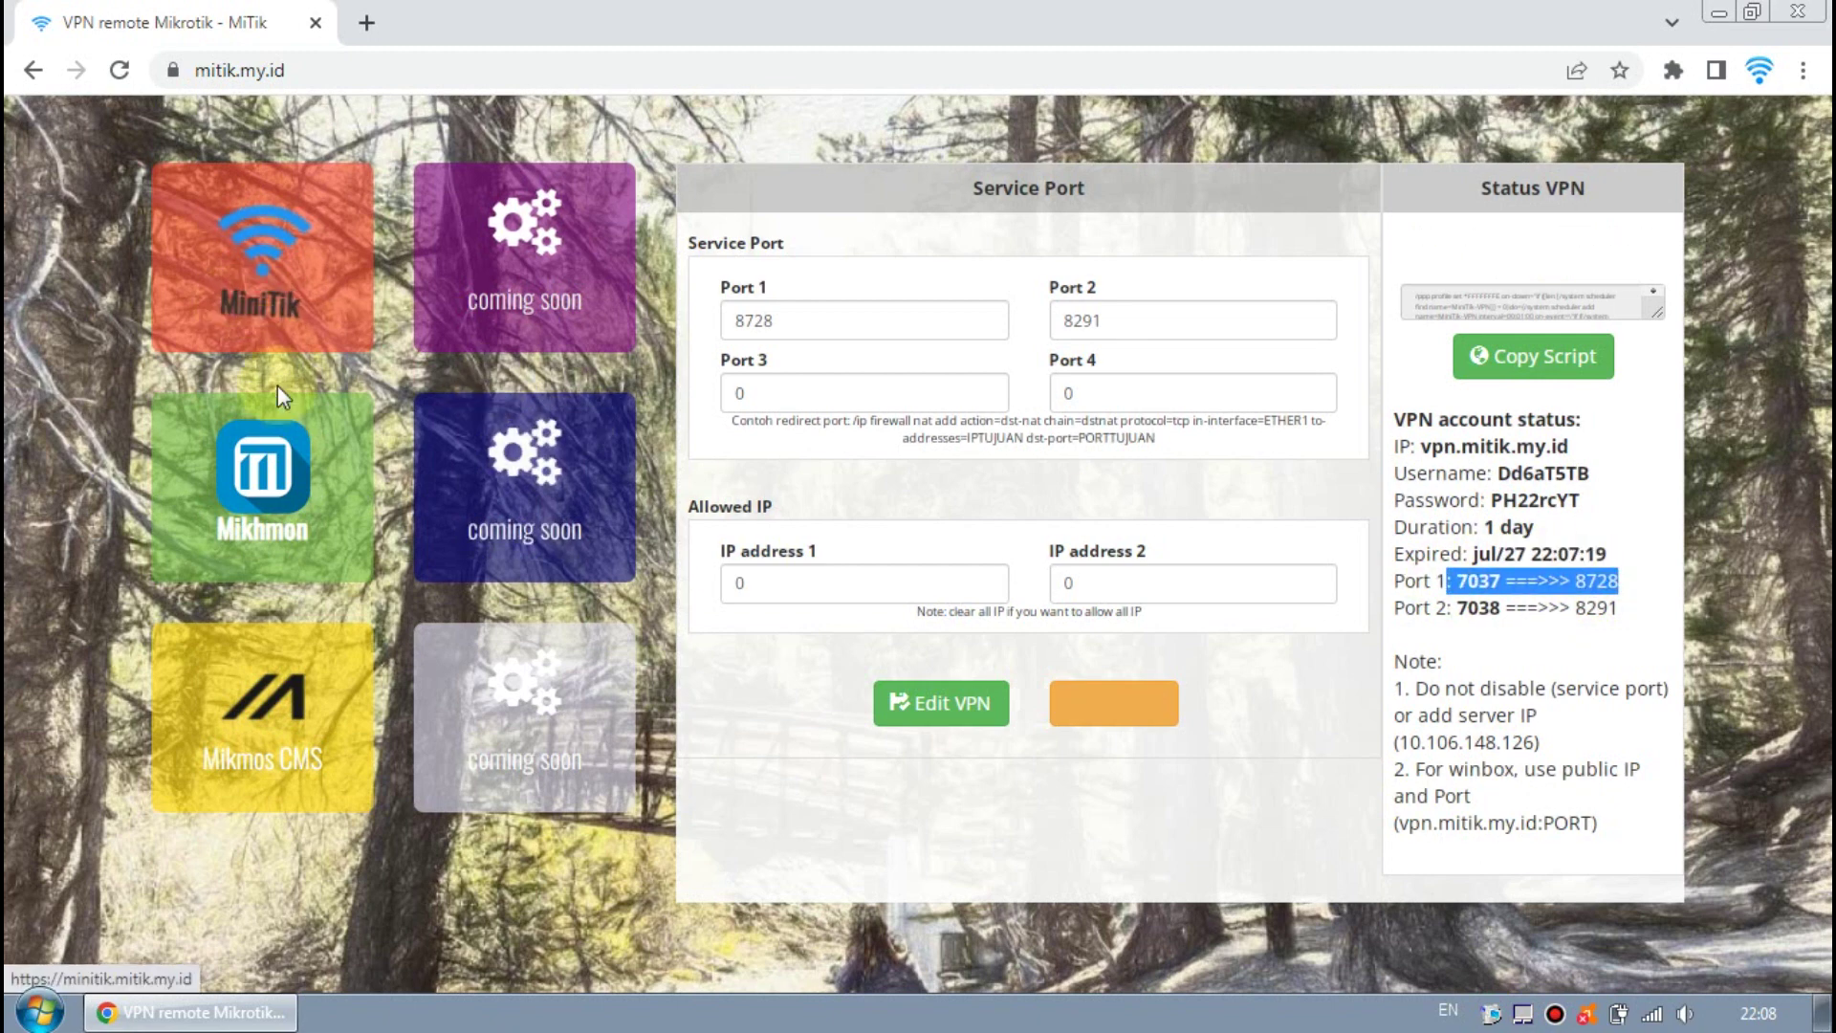
pyautogui.click(1465, 580)
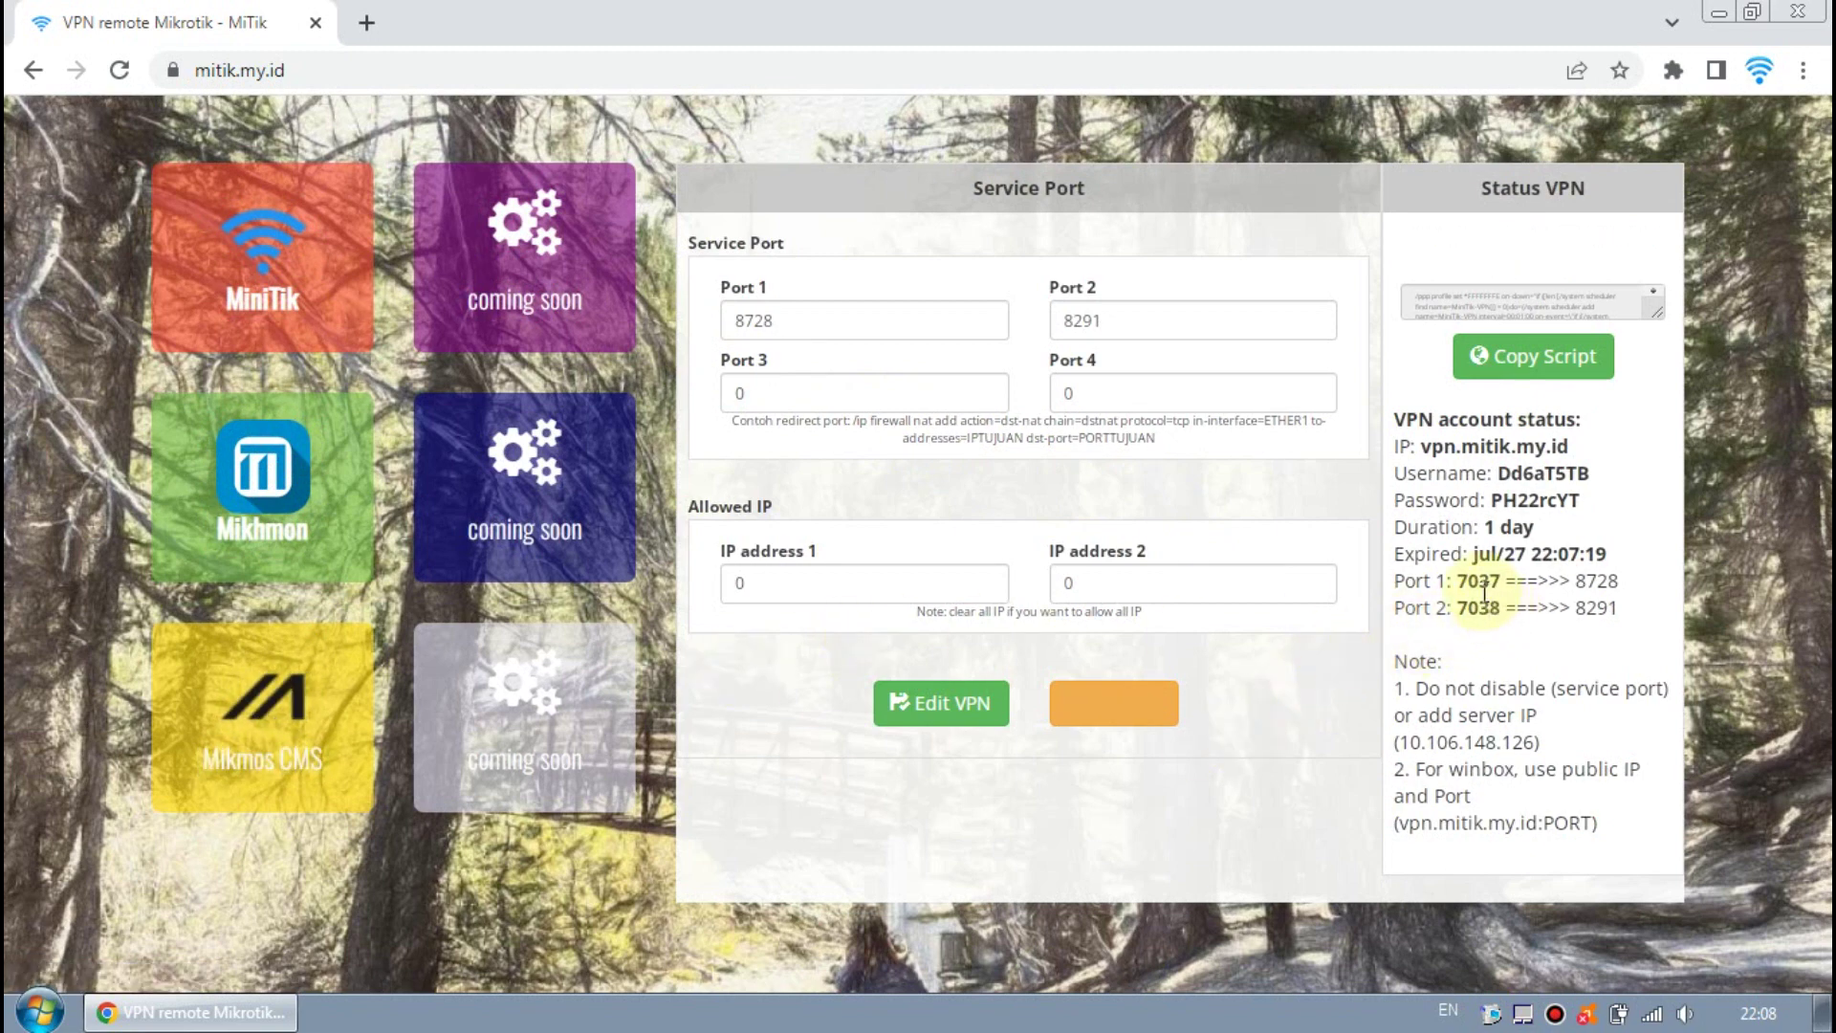
pyautogui.moveTo(1456, 581); pyautogui.dragTo(1497, 585)
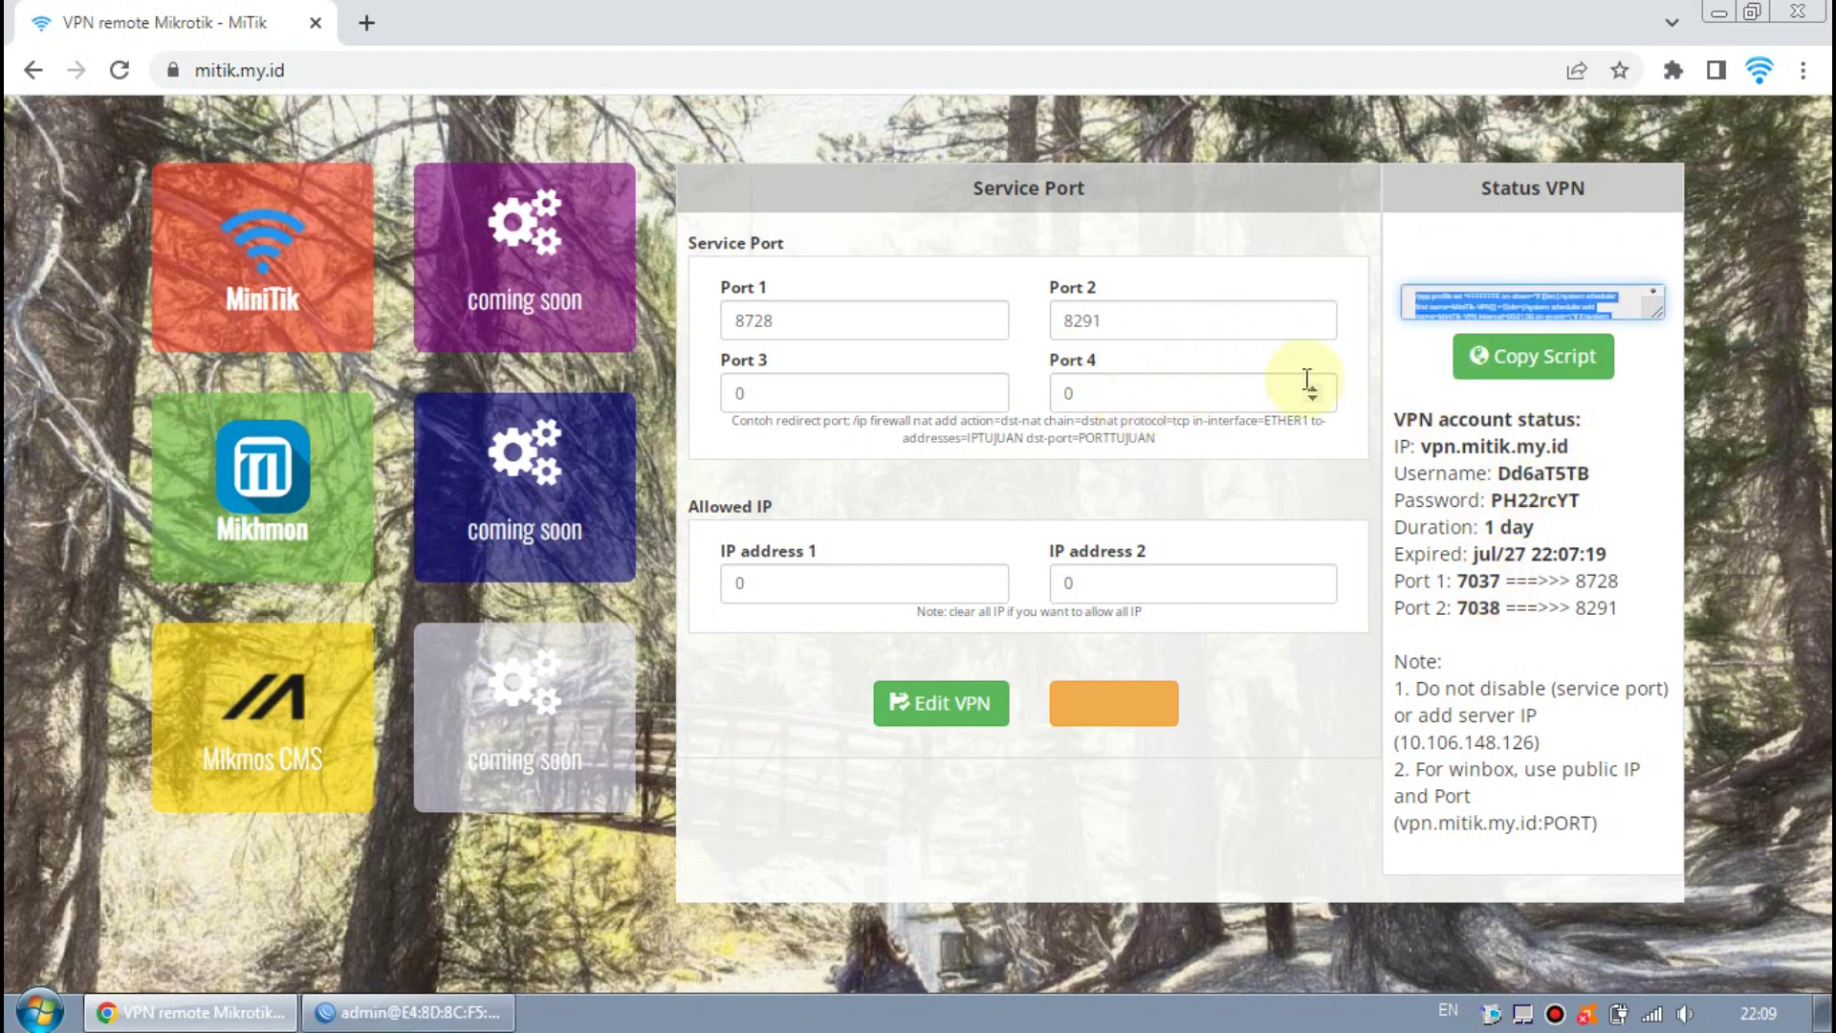
# Copy the generated VPN script and run it, with its VPN account password, in a new terminal in WinBox.
pyautogui.click(1516, 374)
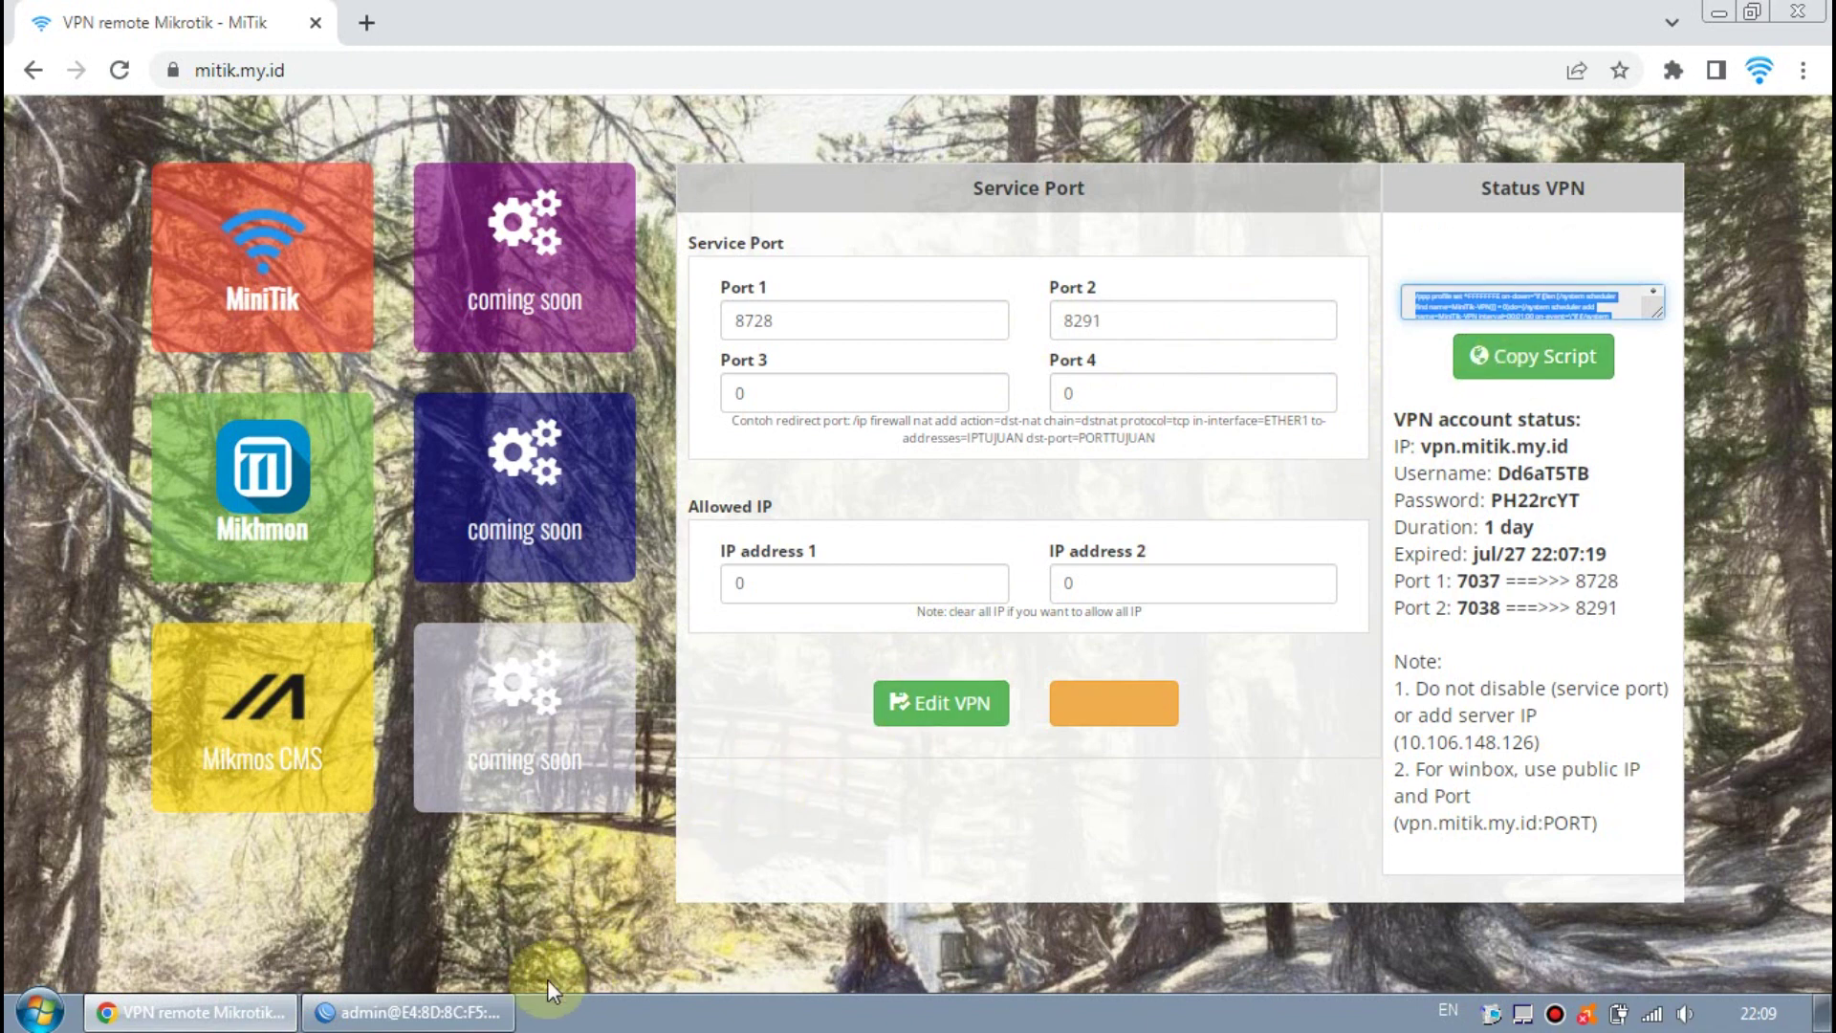
pyautogui.click(467, 1011)
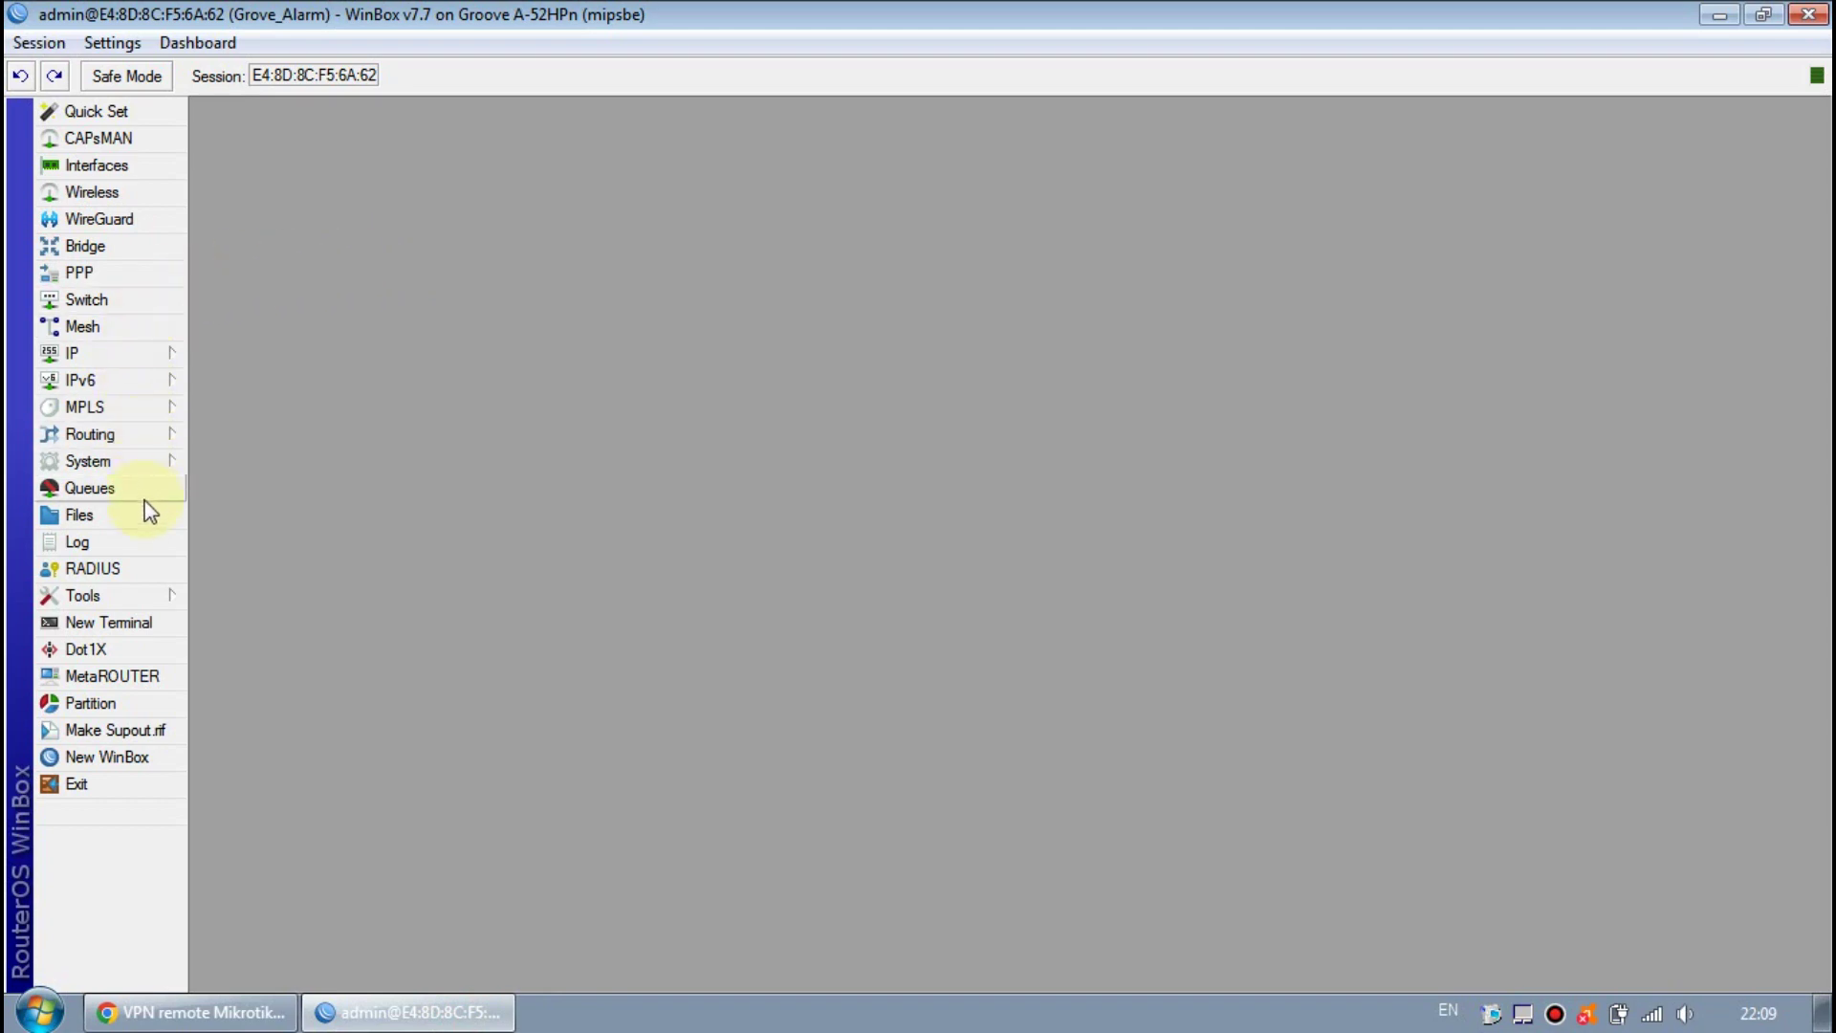
pyautogui.click(137, 626)
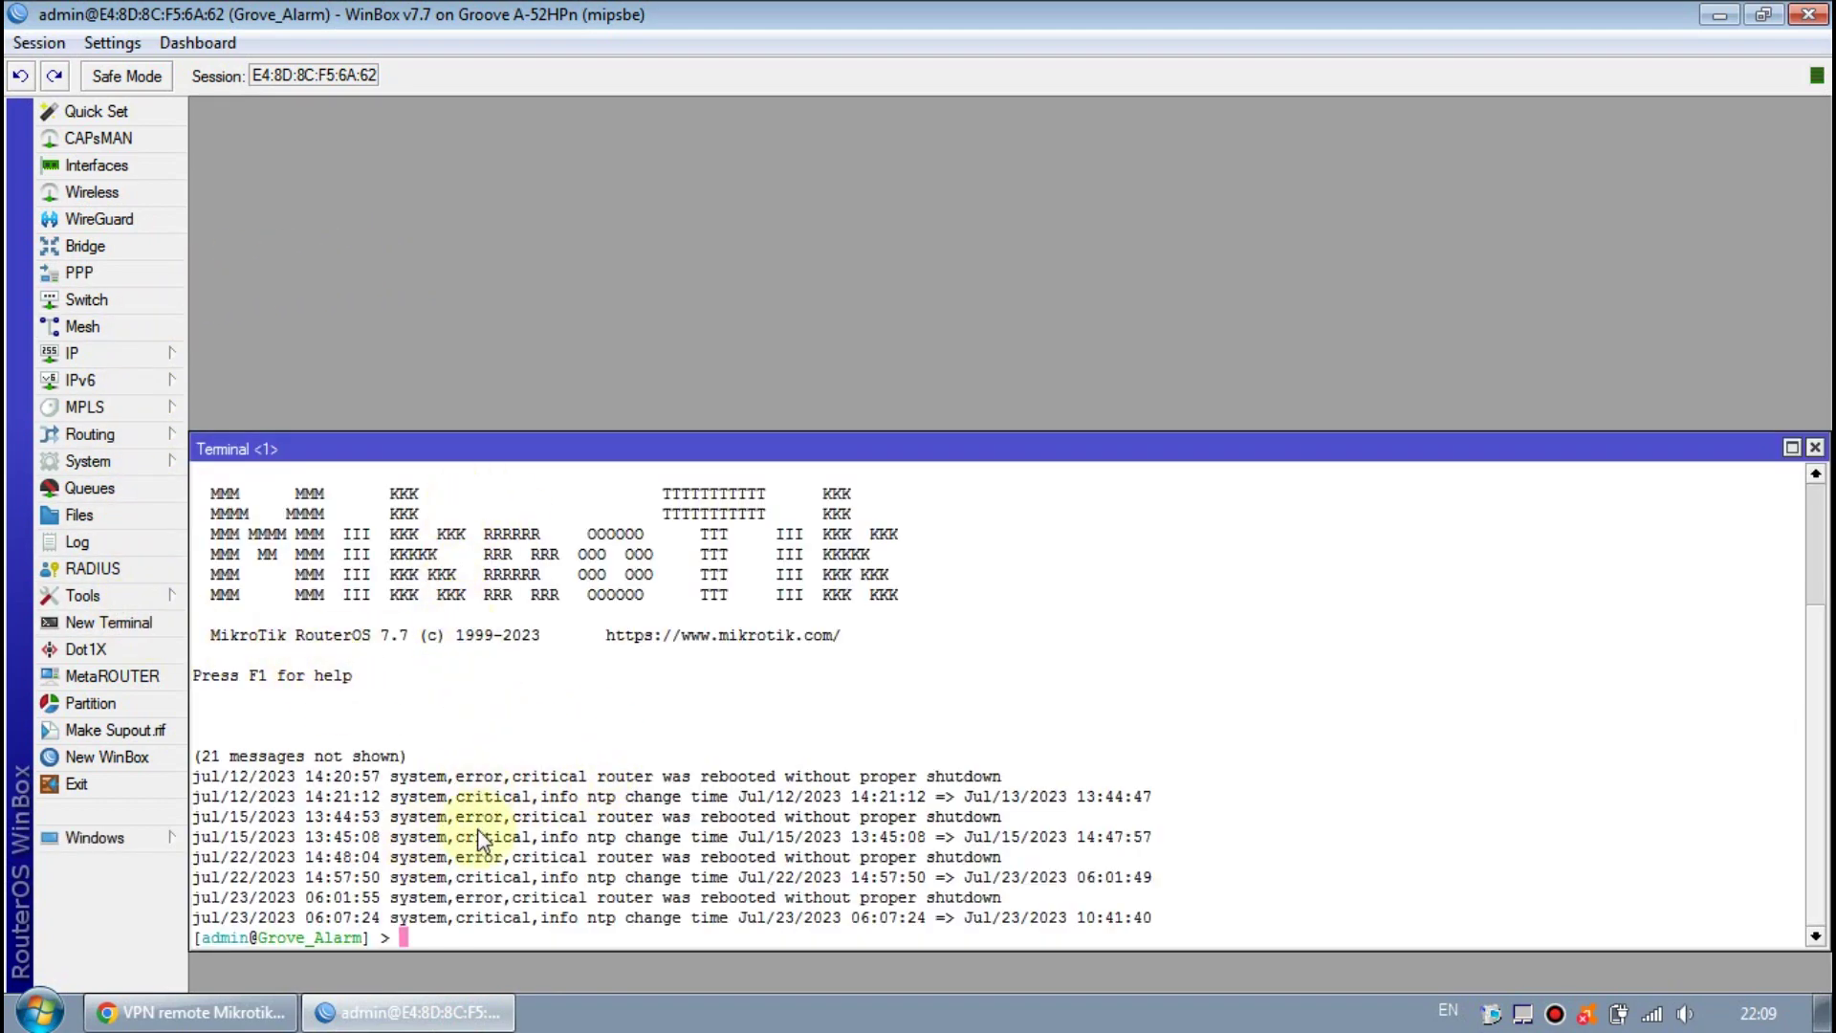
pyautogui.rightClick(478, 861)
pyautogui.click(520, 842)
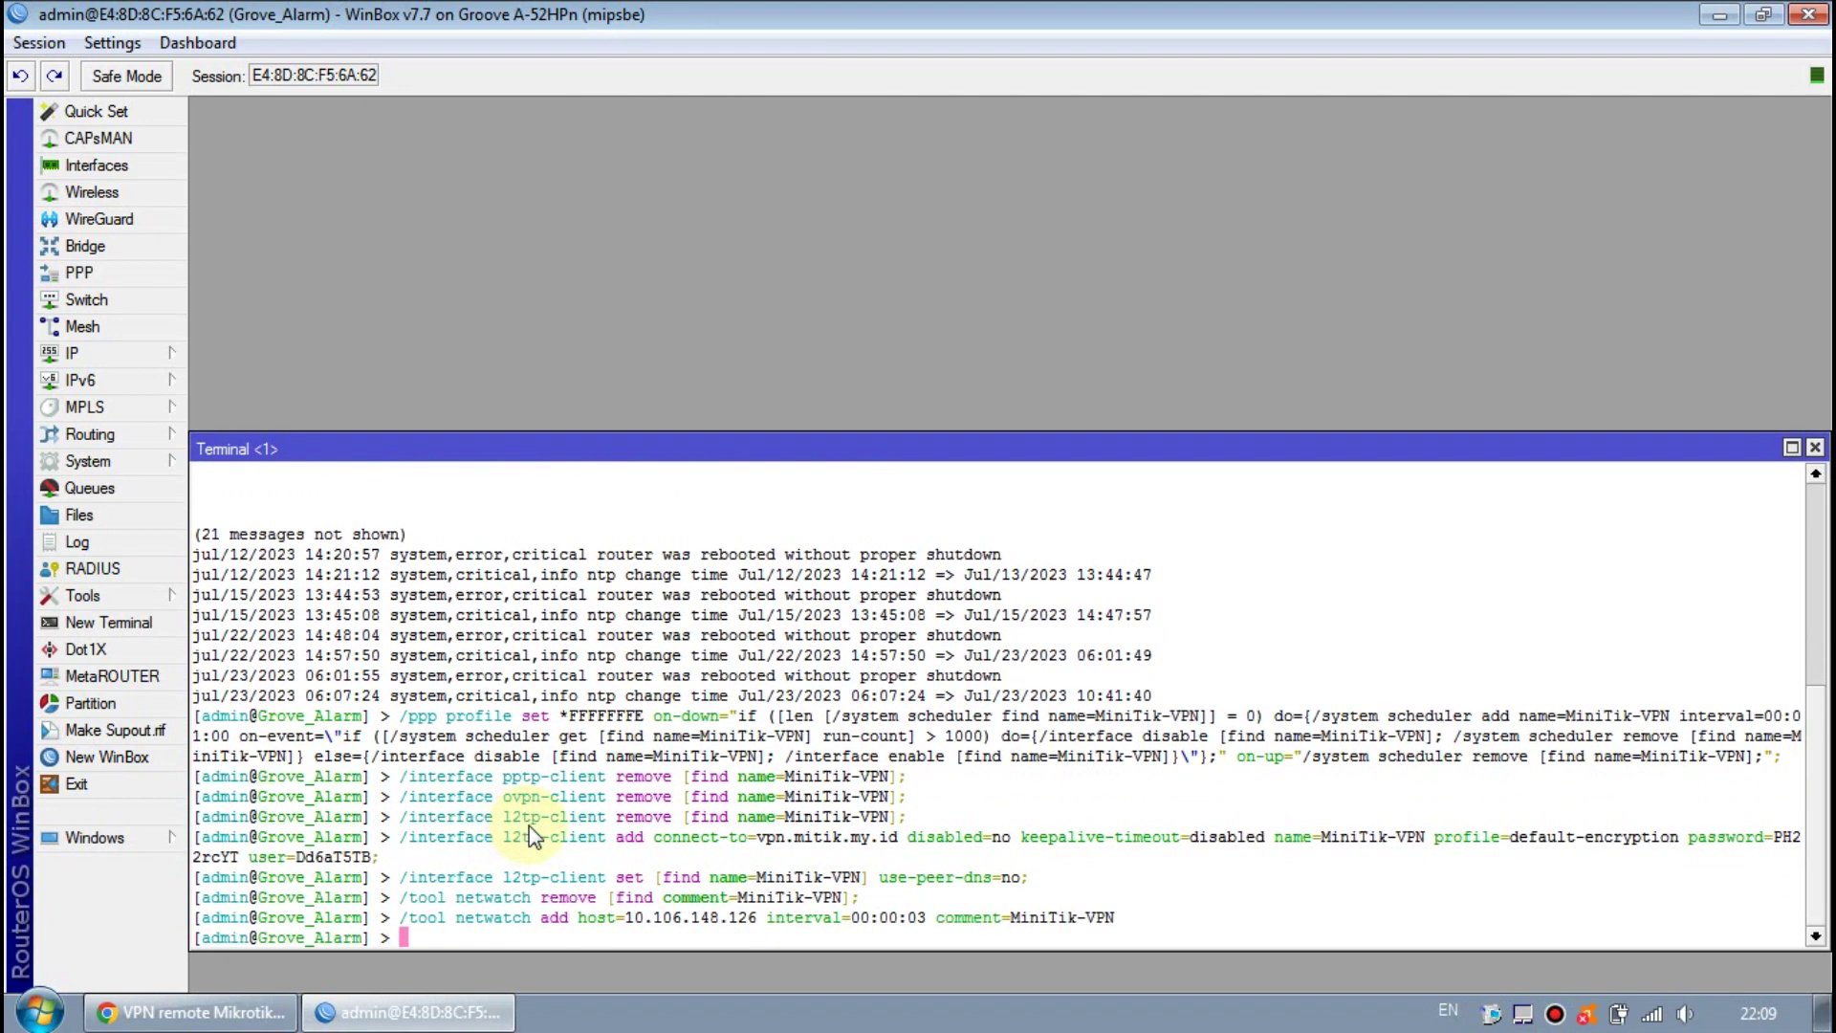
# Check the MiniTik-VPN L2TP client in the router's interface list and close WinBox to return to the browser.
pyautogui.click(112, 164)
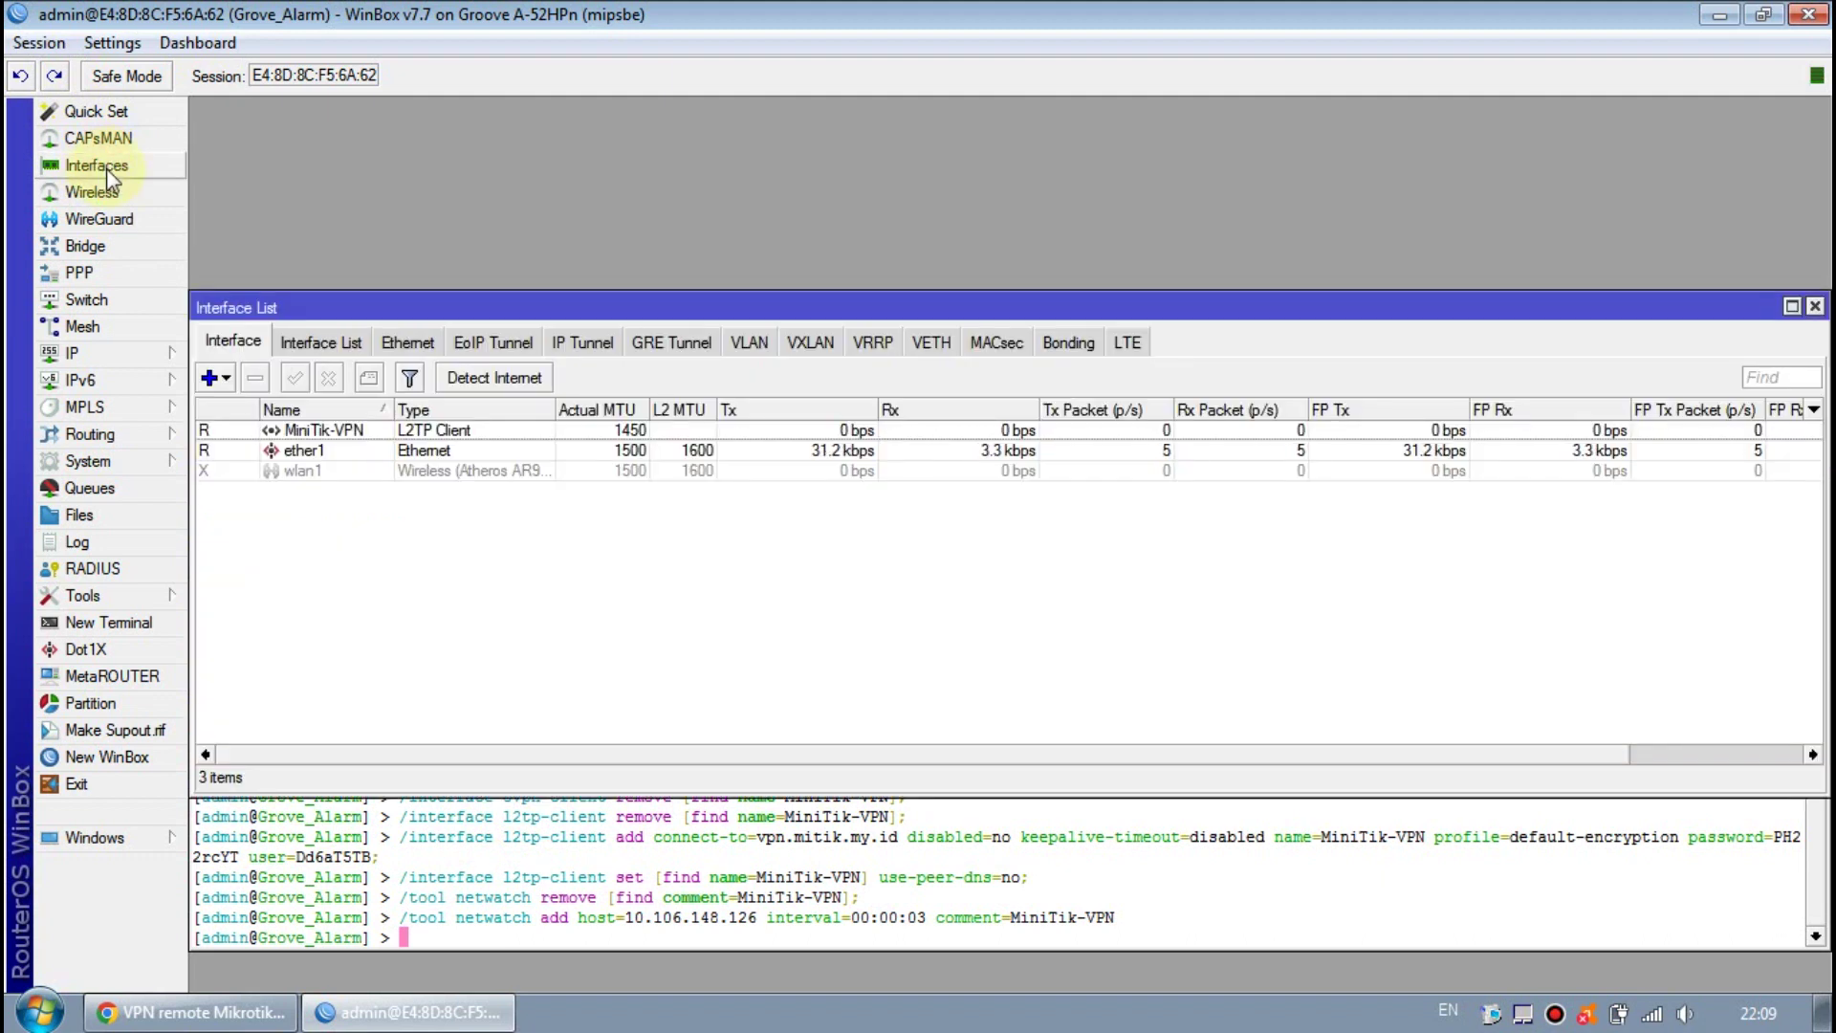
pyautogui.click(339, 429)
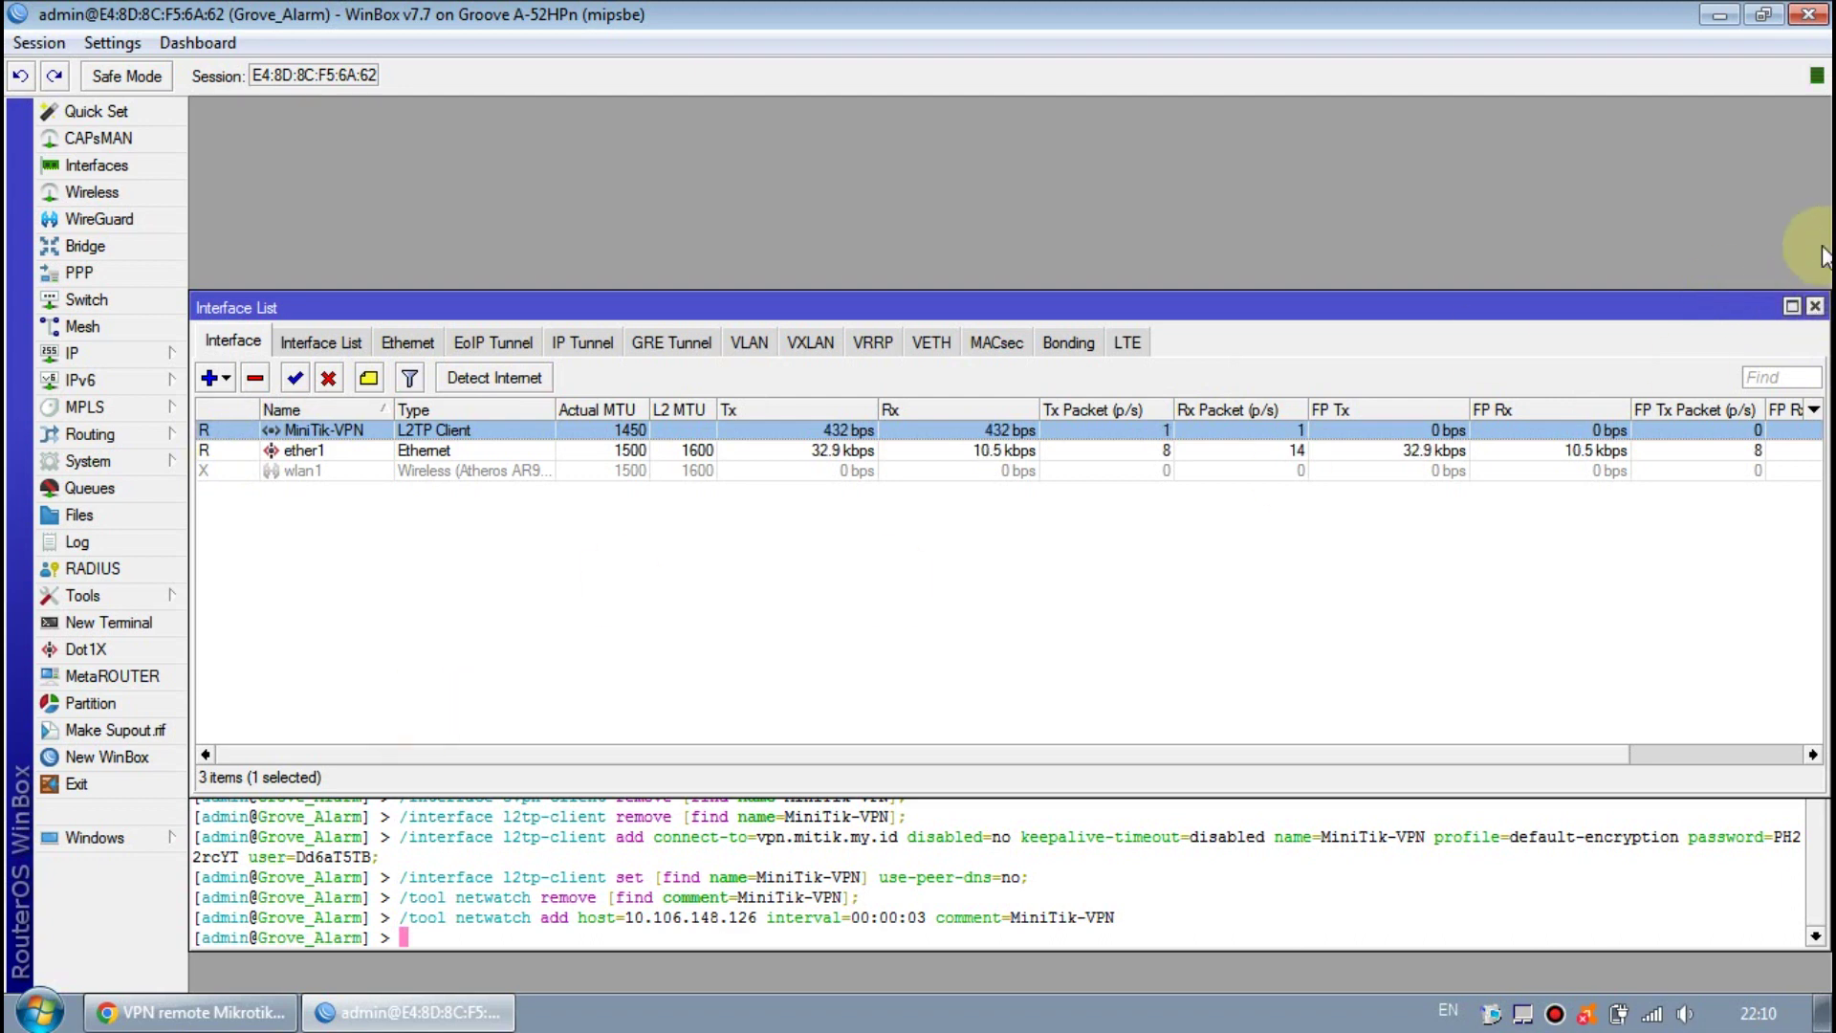
pyautogui.click(1808, 15)
pyautogui.click(1024, 8)
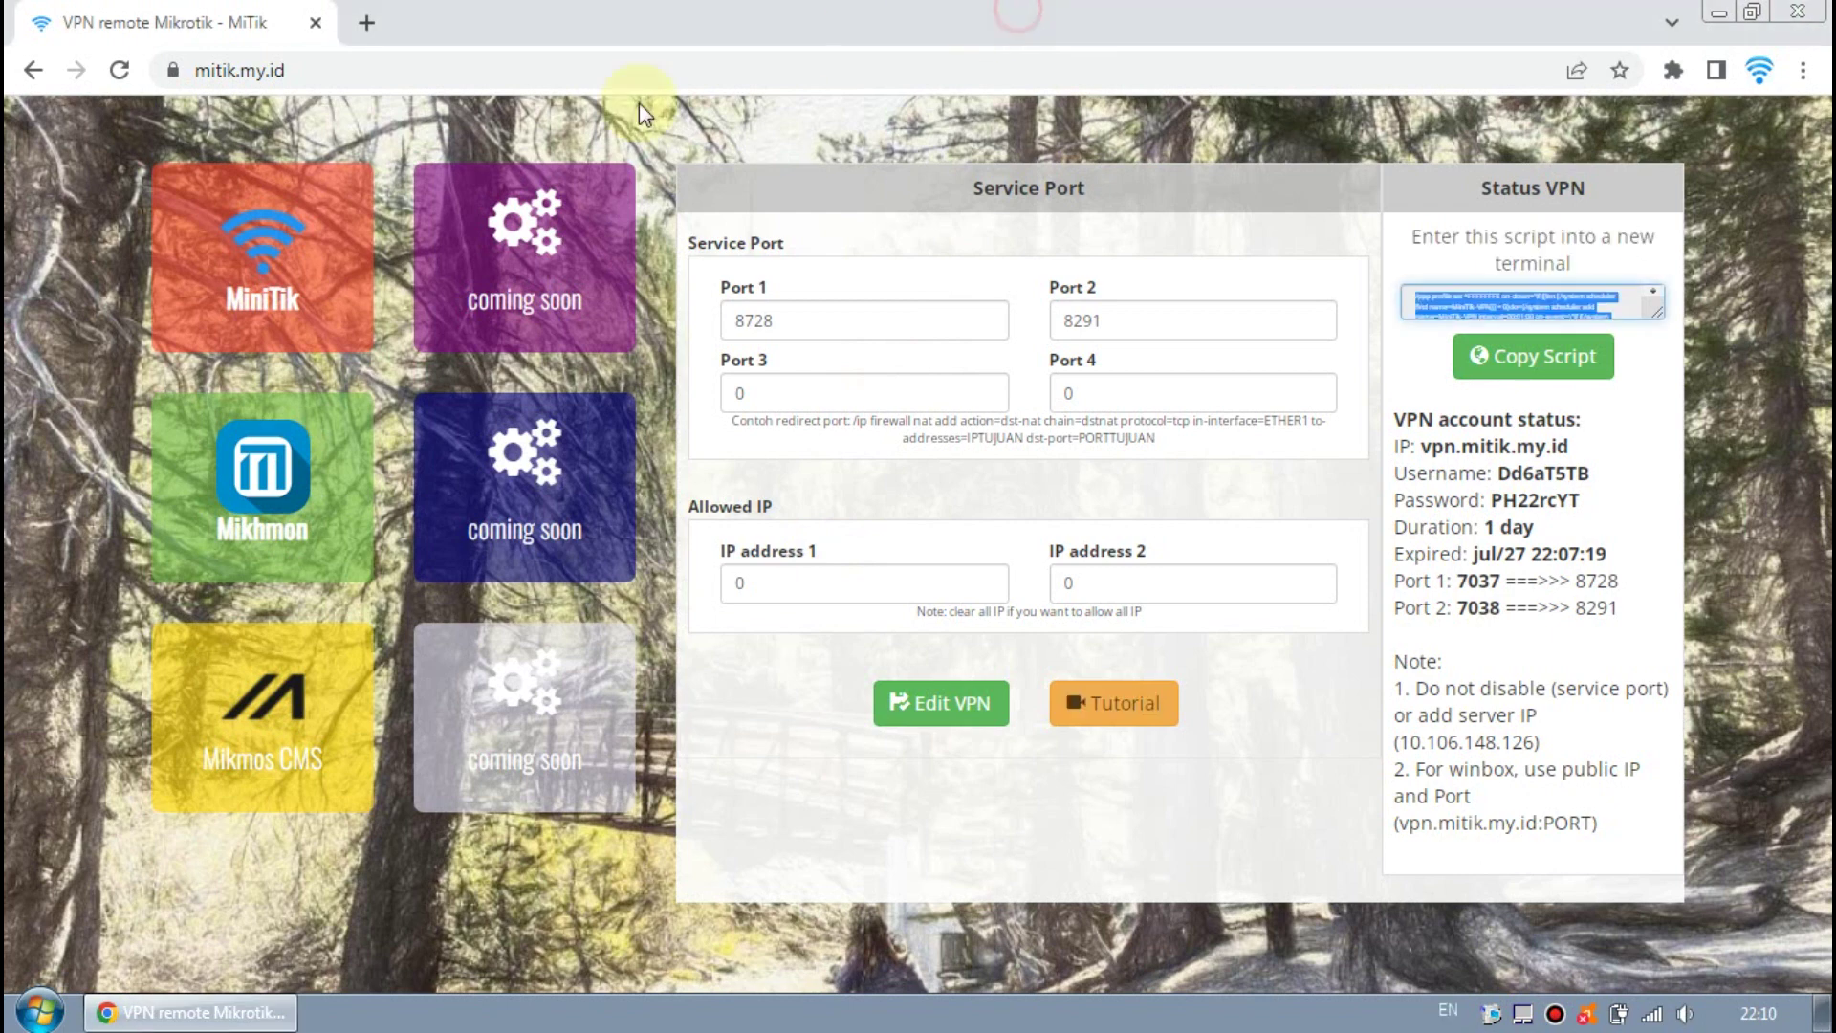
# Open Mikhmon from the MiTik page, dismiss the translation prompt and set the VPN remote port to 7037.
pyautogui.click(266, 483)
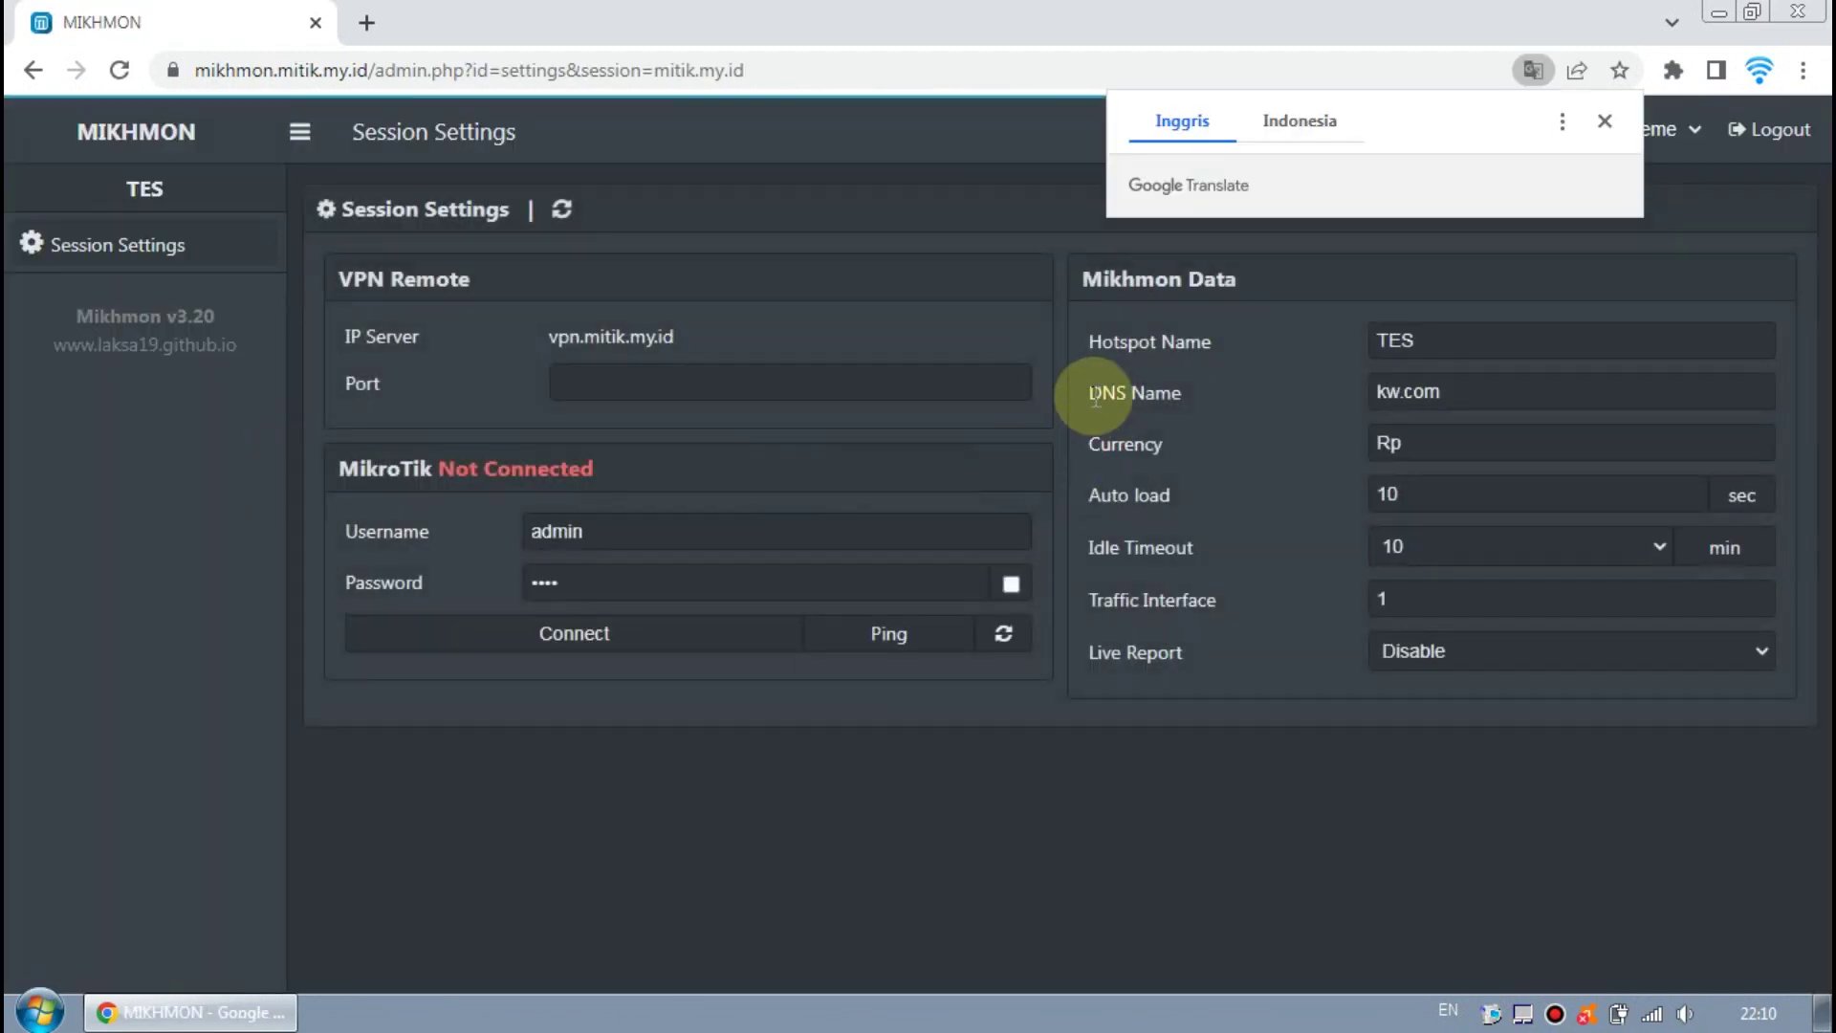
pyautogui.click(1608, 121)
pyautogui.click(815, 378)
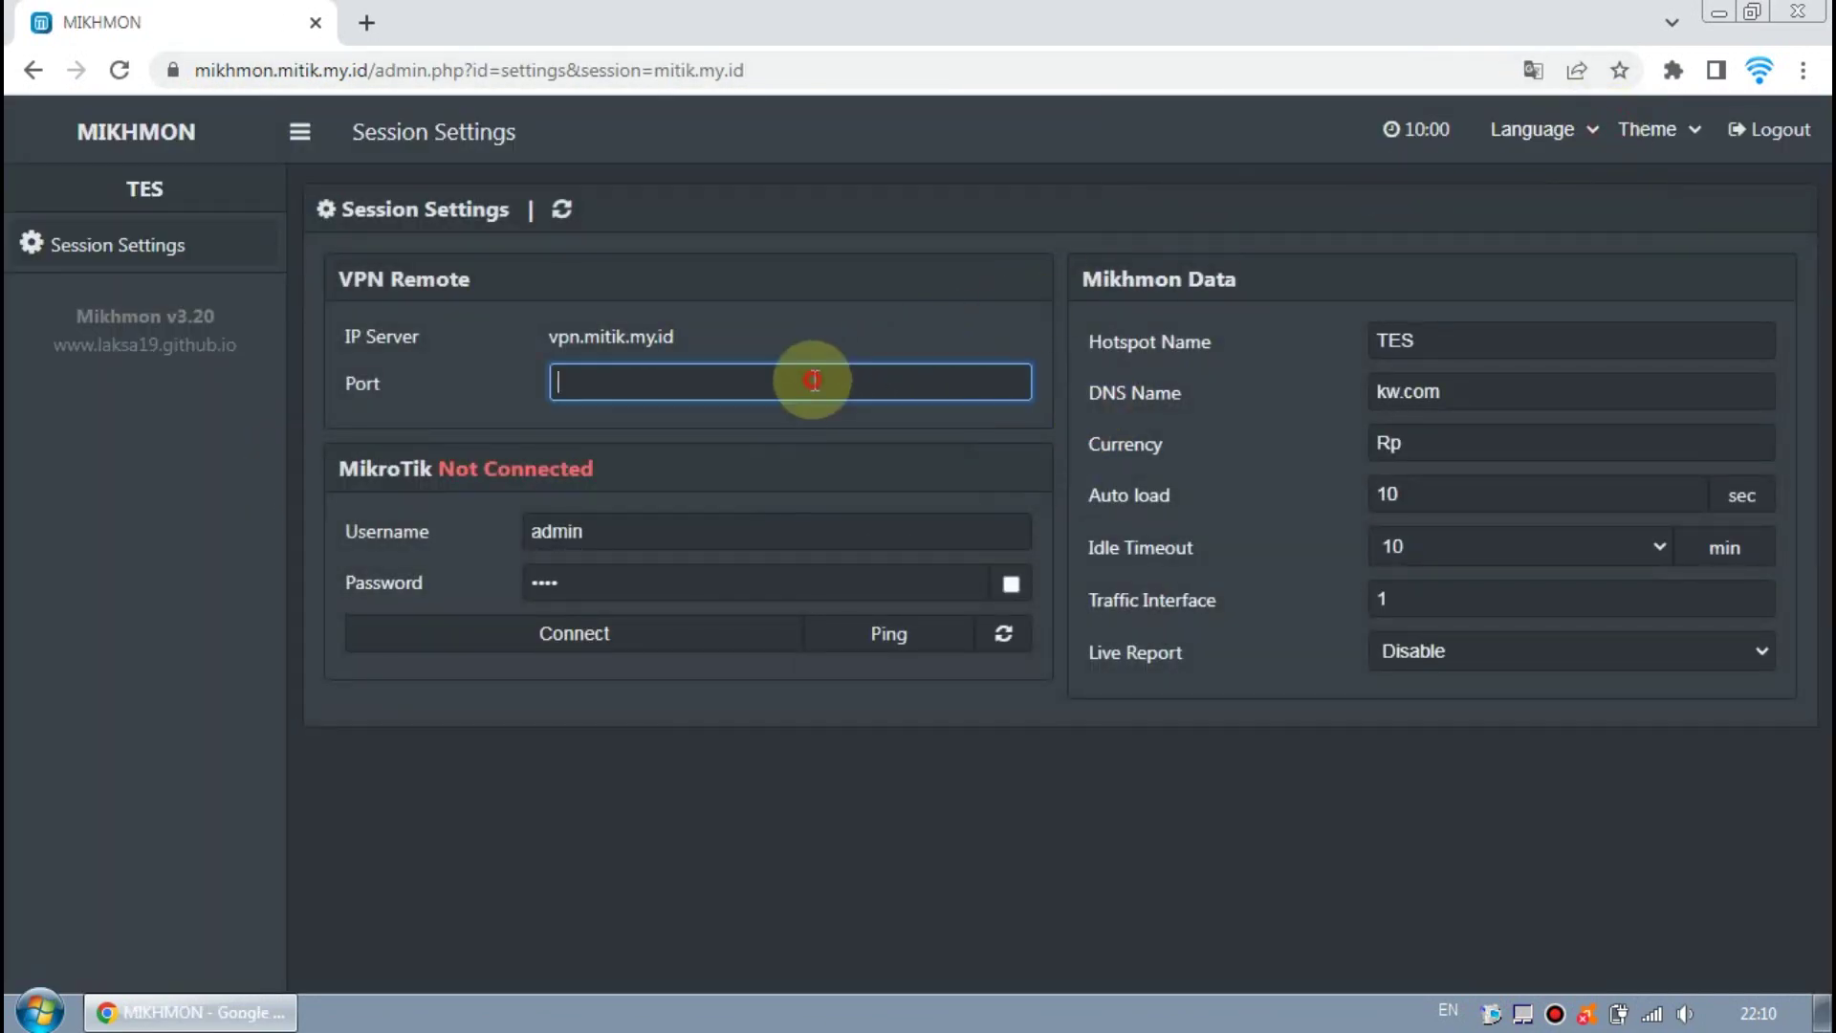
pyautogui.write('7037')
pyautogui.click(676, 523)
pyautogui.click(582, 597)
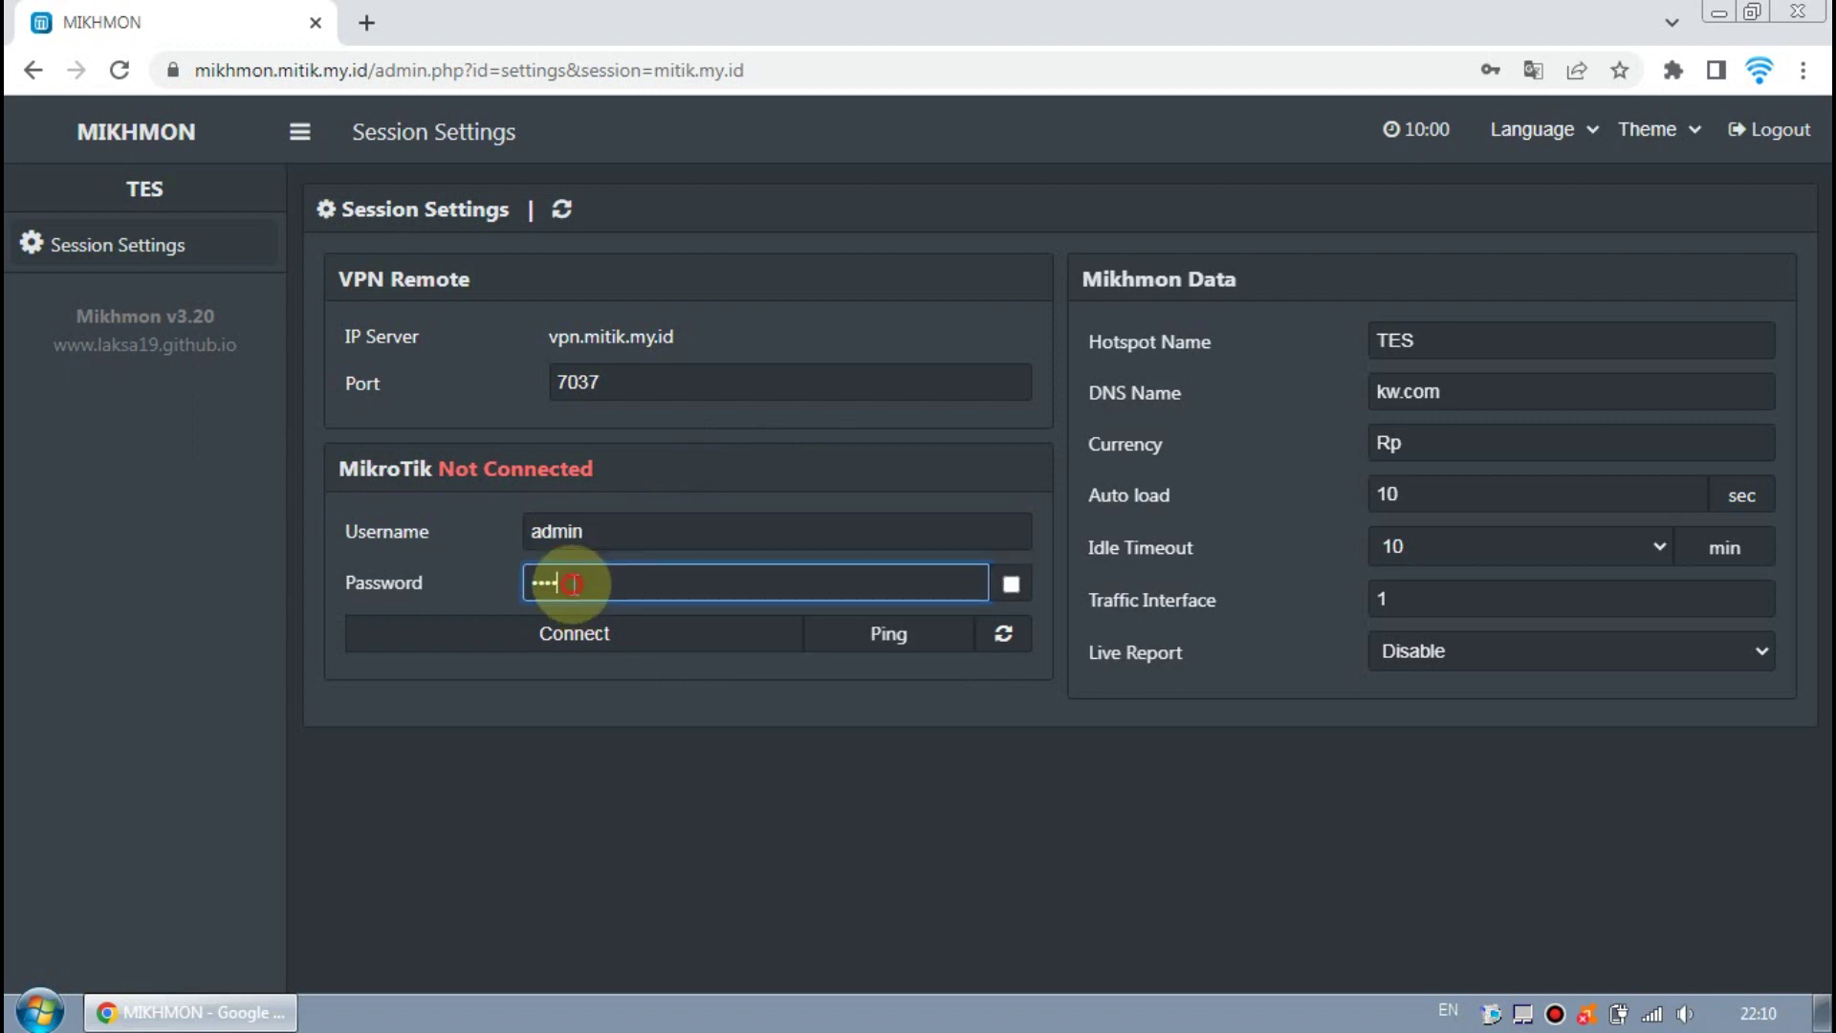
# Set the hotspot name to ZahraNet and the DNS name to wifi.net in the Mikhmon data.
pyautogui.click(1176, 342)
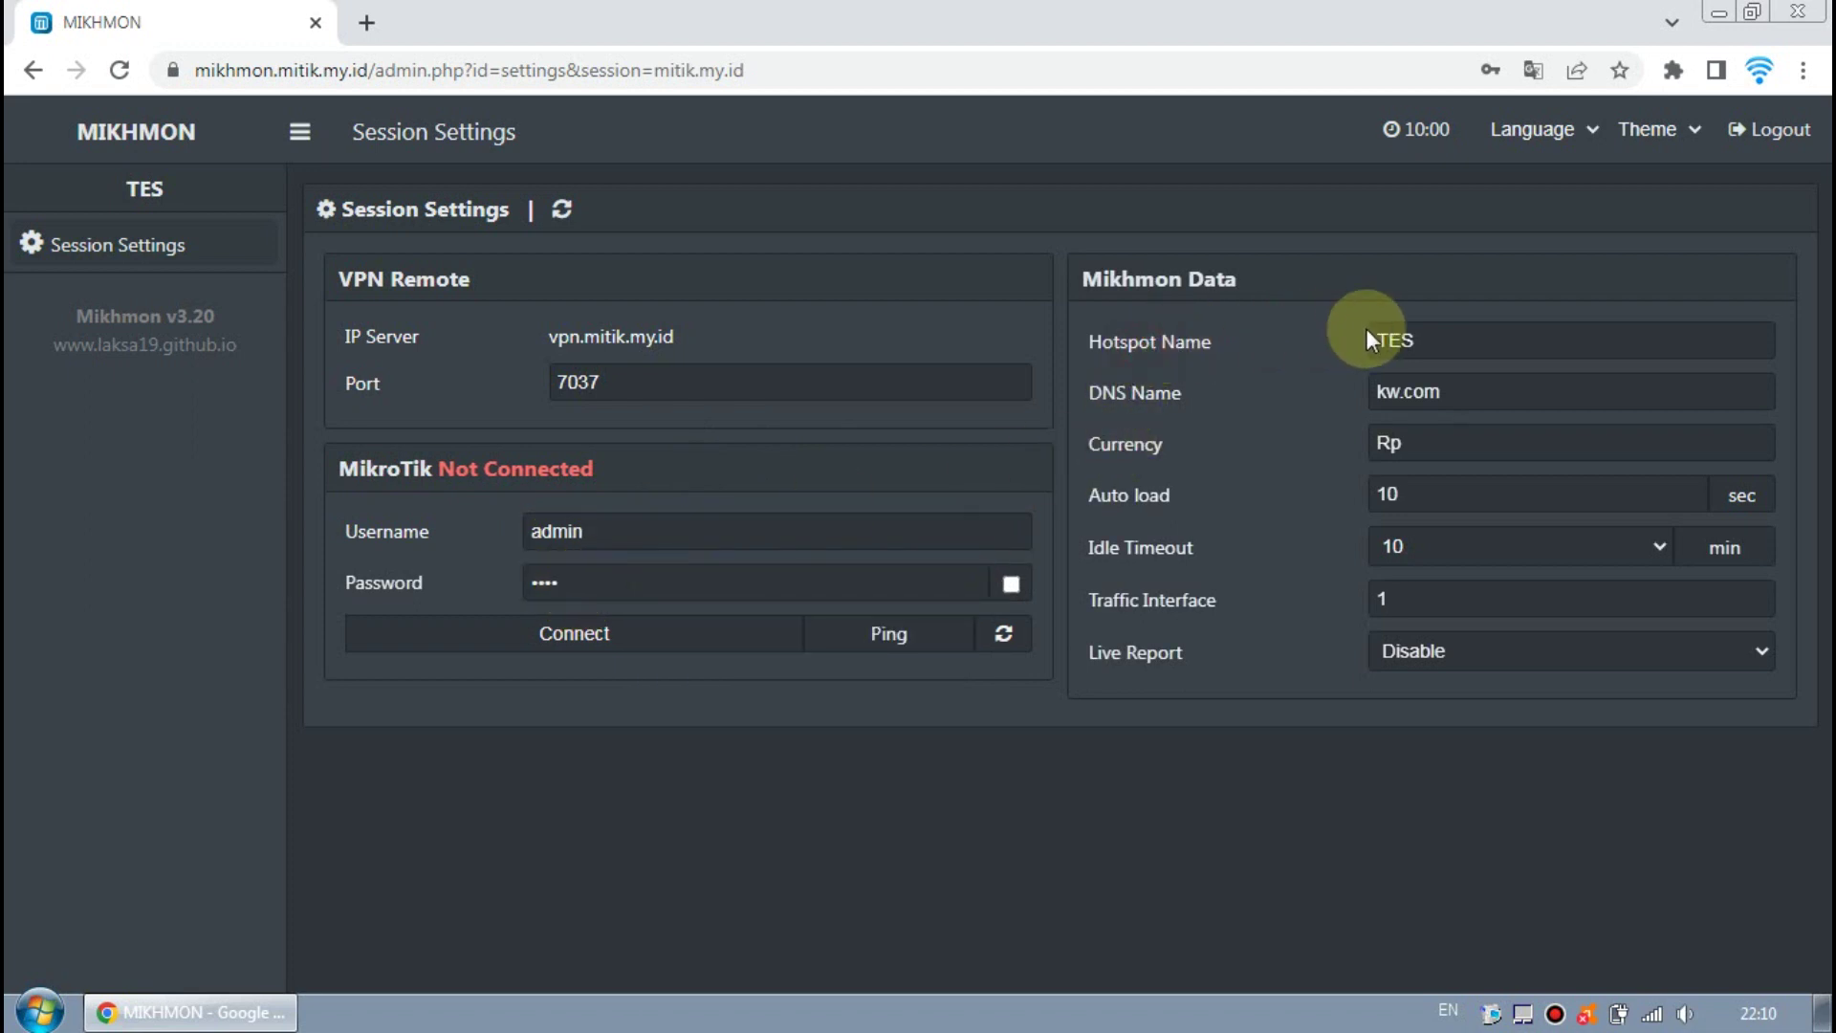
pyautogui.moveTo(1435, 341); pyautogui.dragTo(1363, 339)
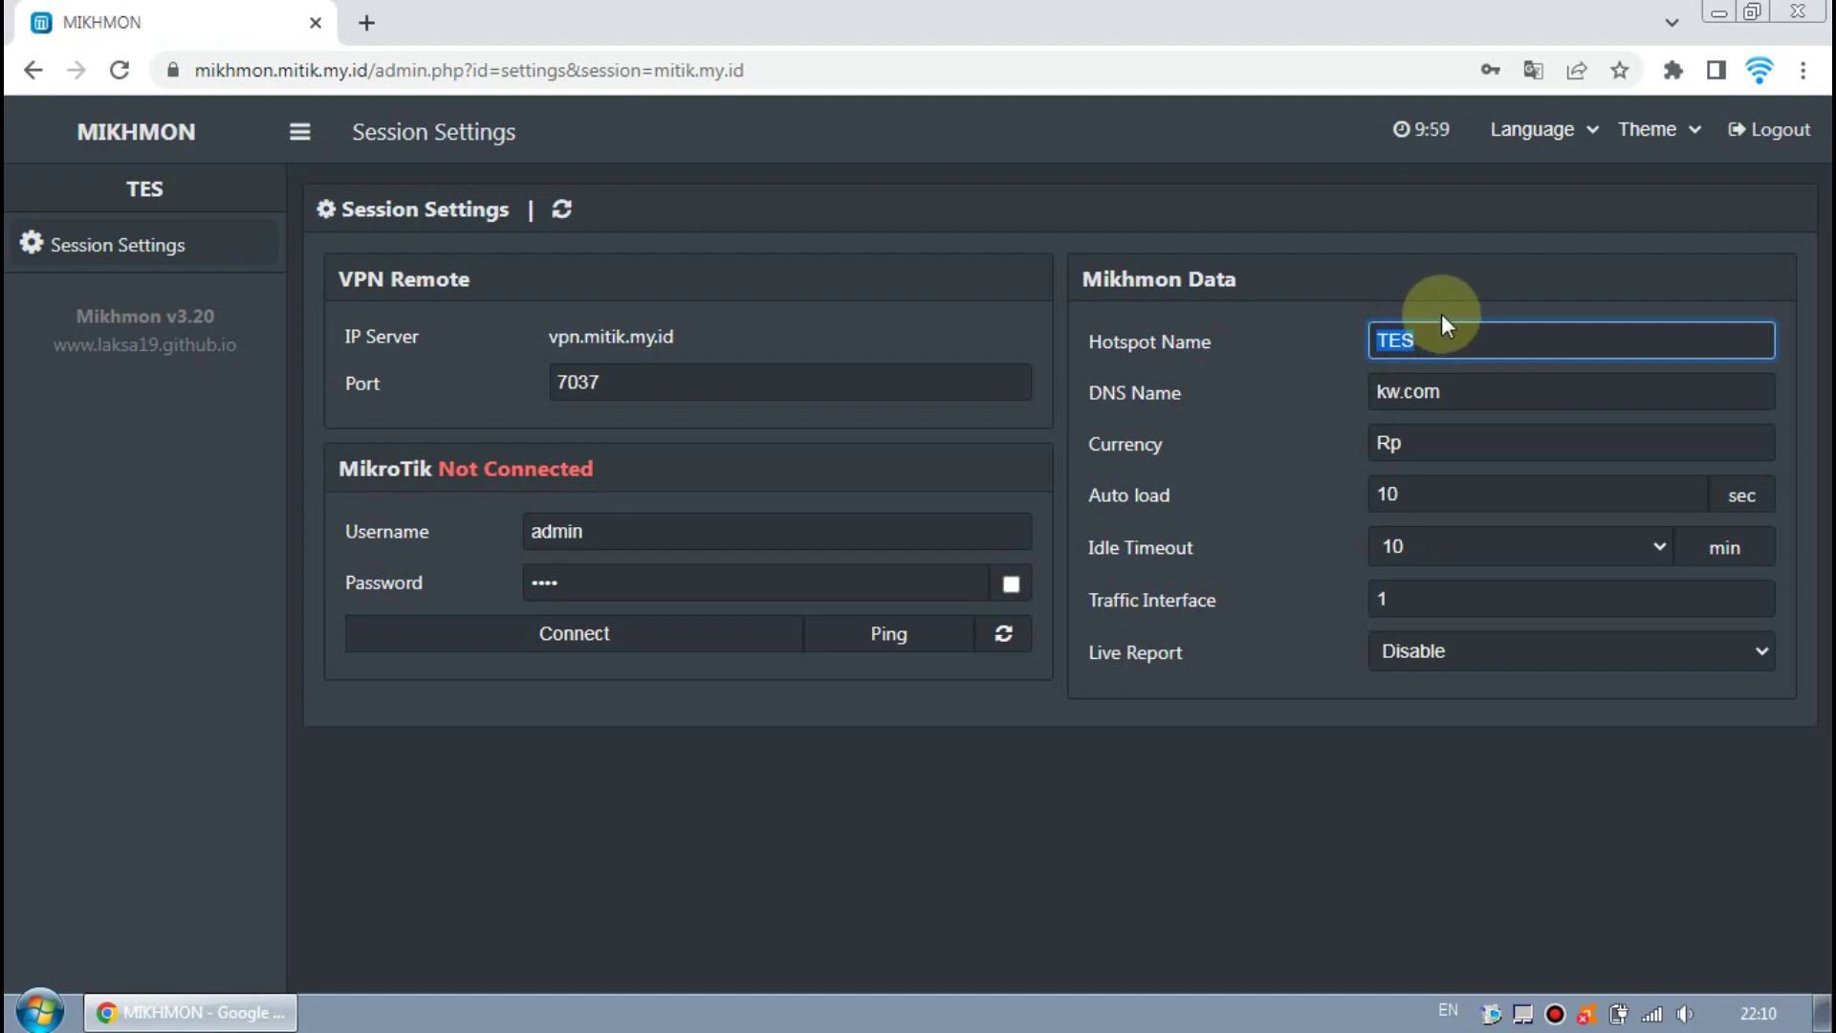
pyautogui.write('ZahraNet')
pyautogui.doubleClick(1460, 385)
pyautogui.press('BackSpace')
pyautogui.press('BackSpace')
pyautogui.press('BackSpace')
pyautogui.press('BackSpace')
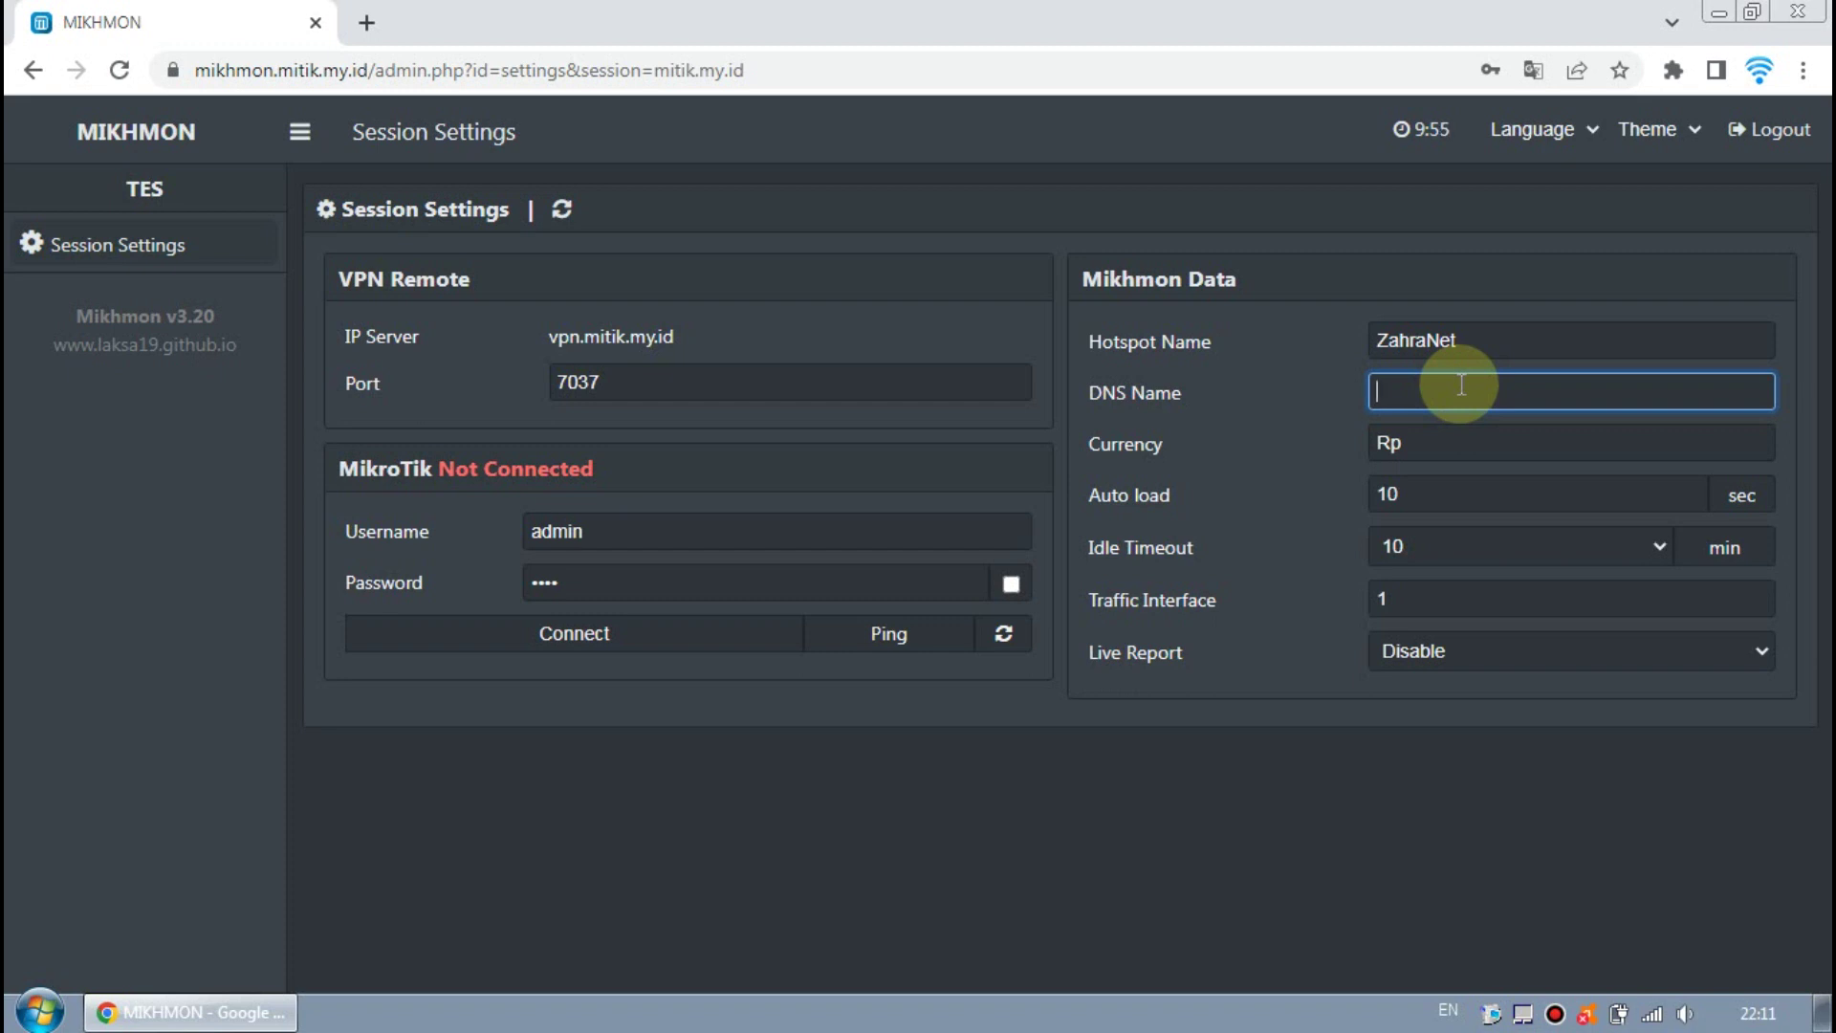
pyautogui.write('wifi.net')
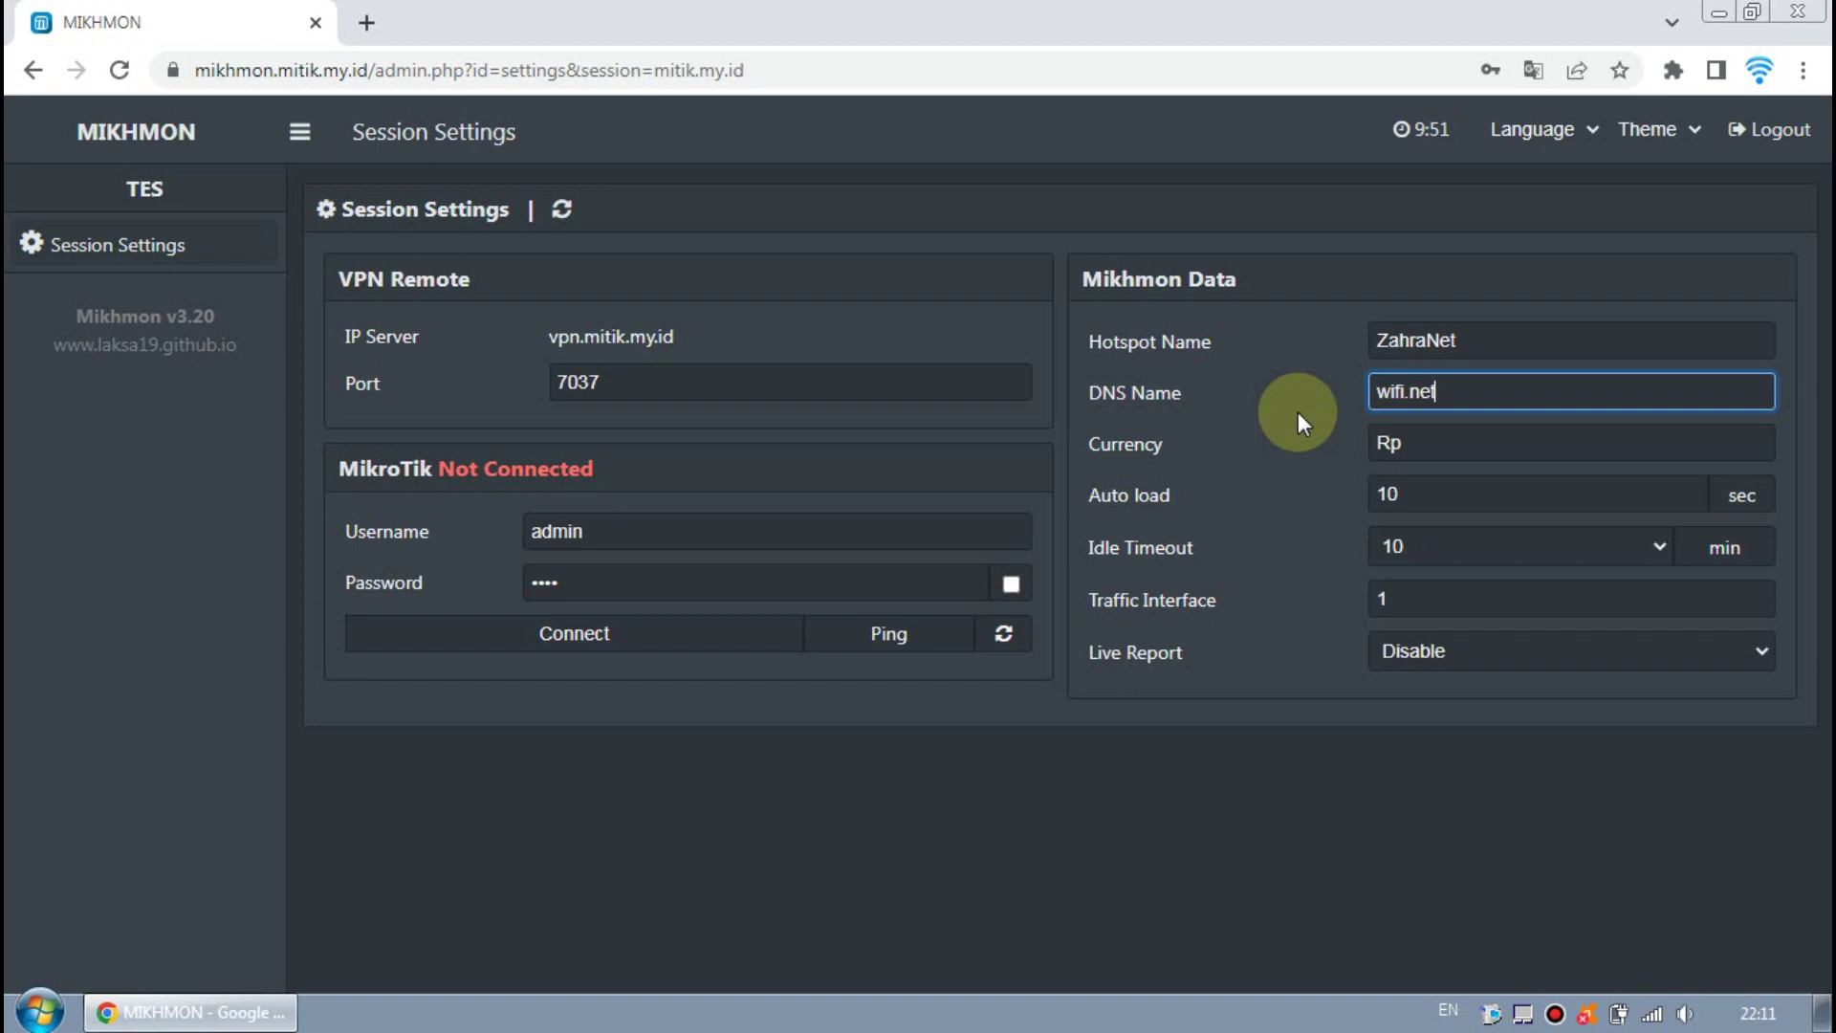
pyautogui.click(1455, 340)
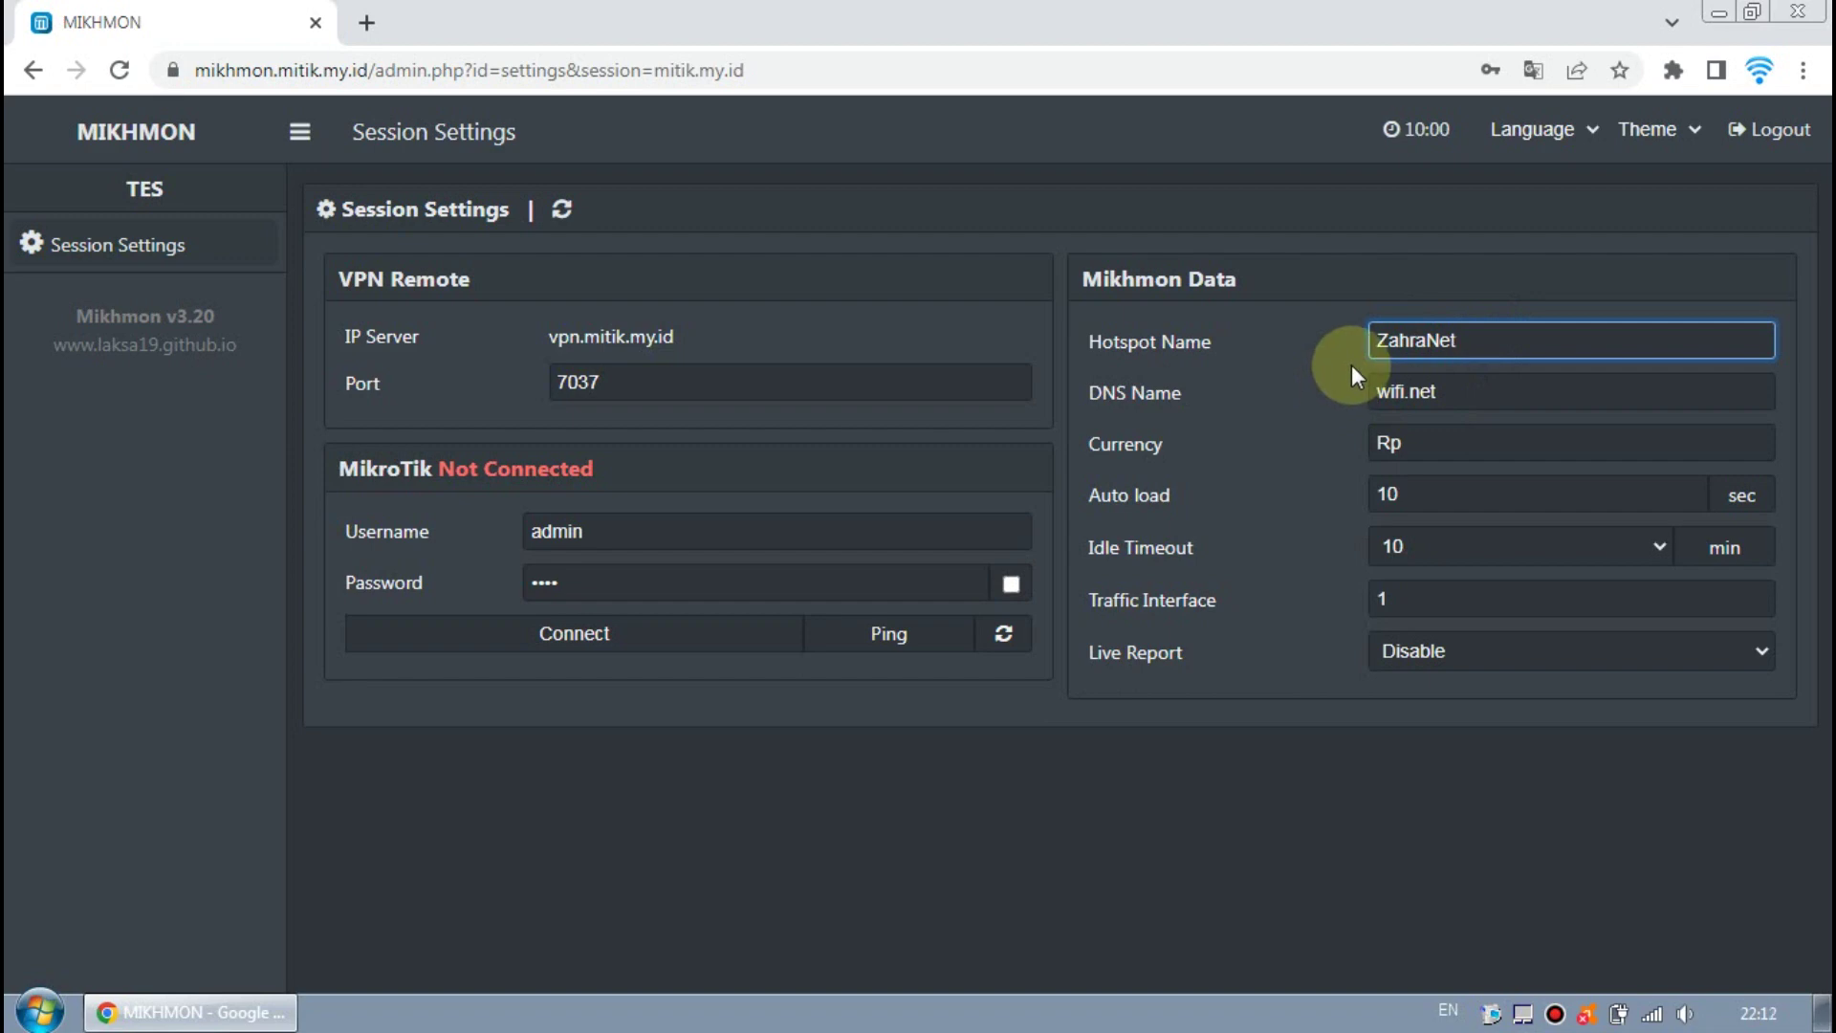
pyautogui.click(1443, 390)
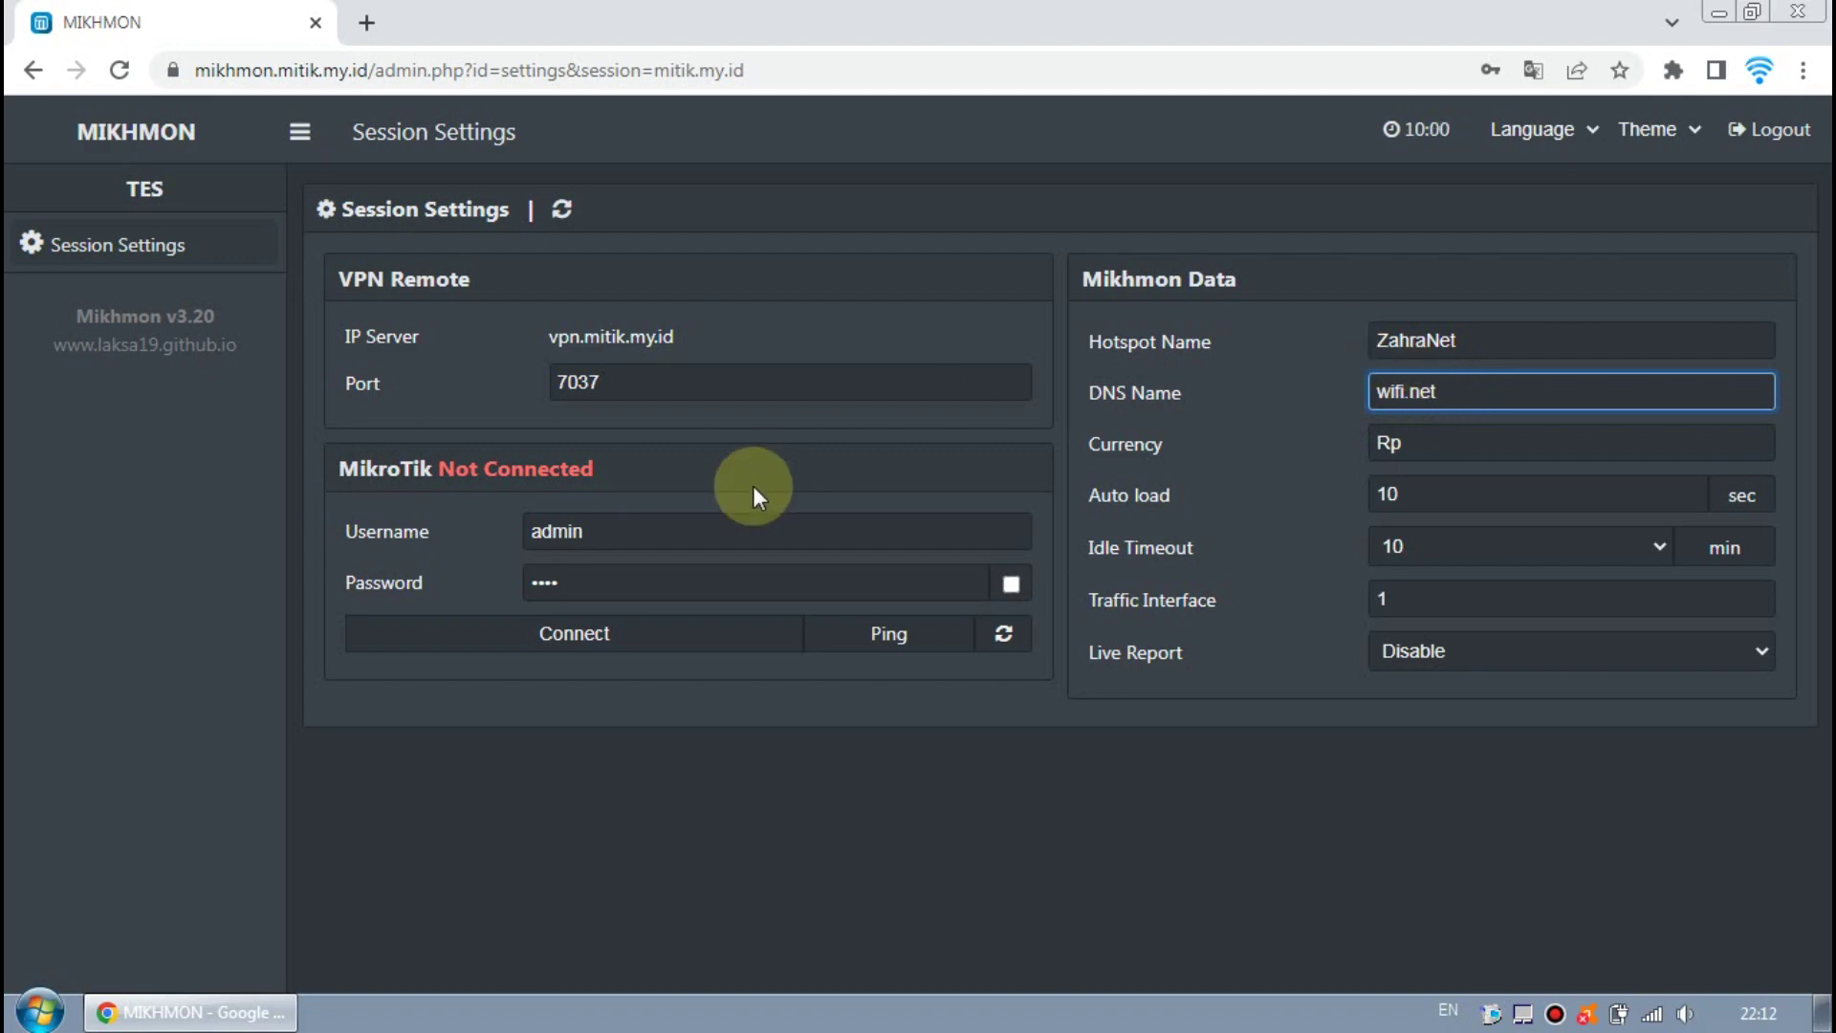
pyautogui.moveTo(644, 369); pyautogui.dragTo(519, 373)
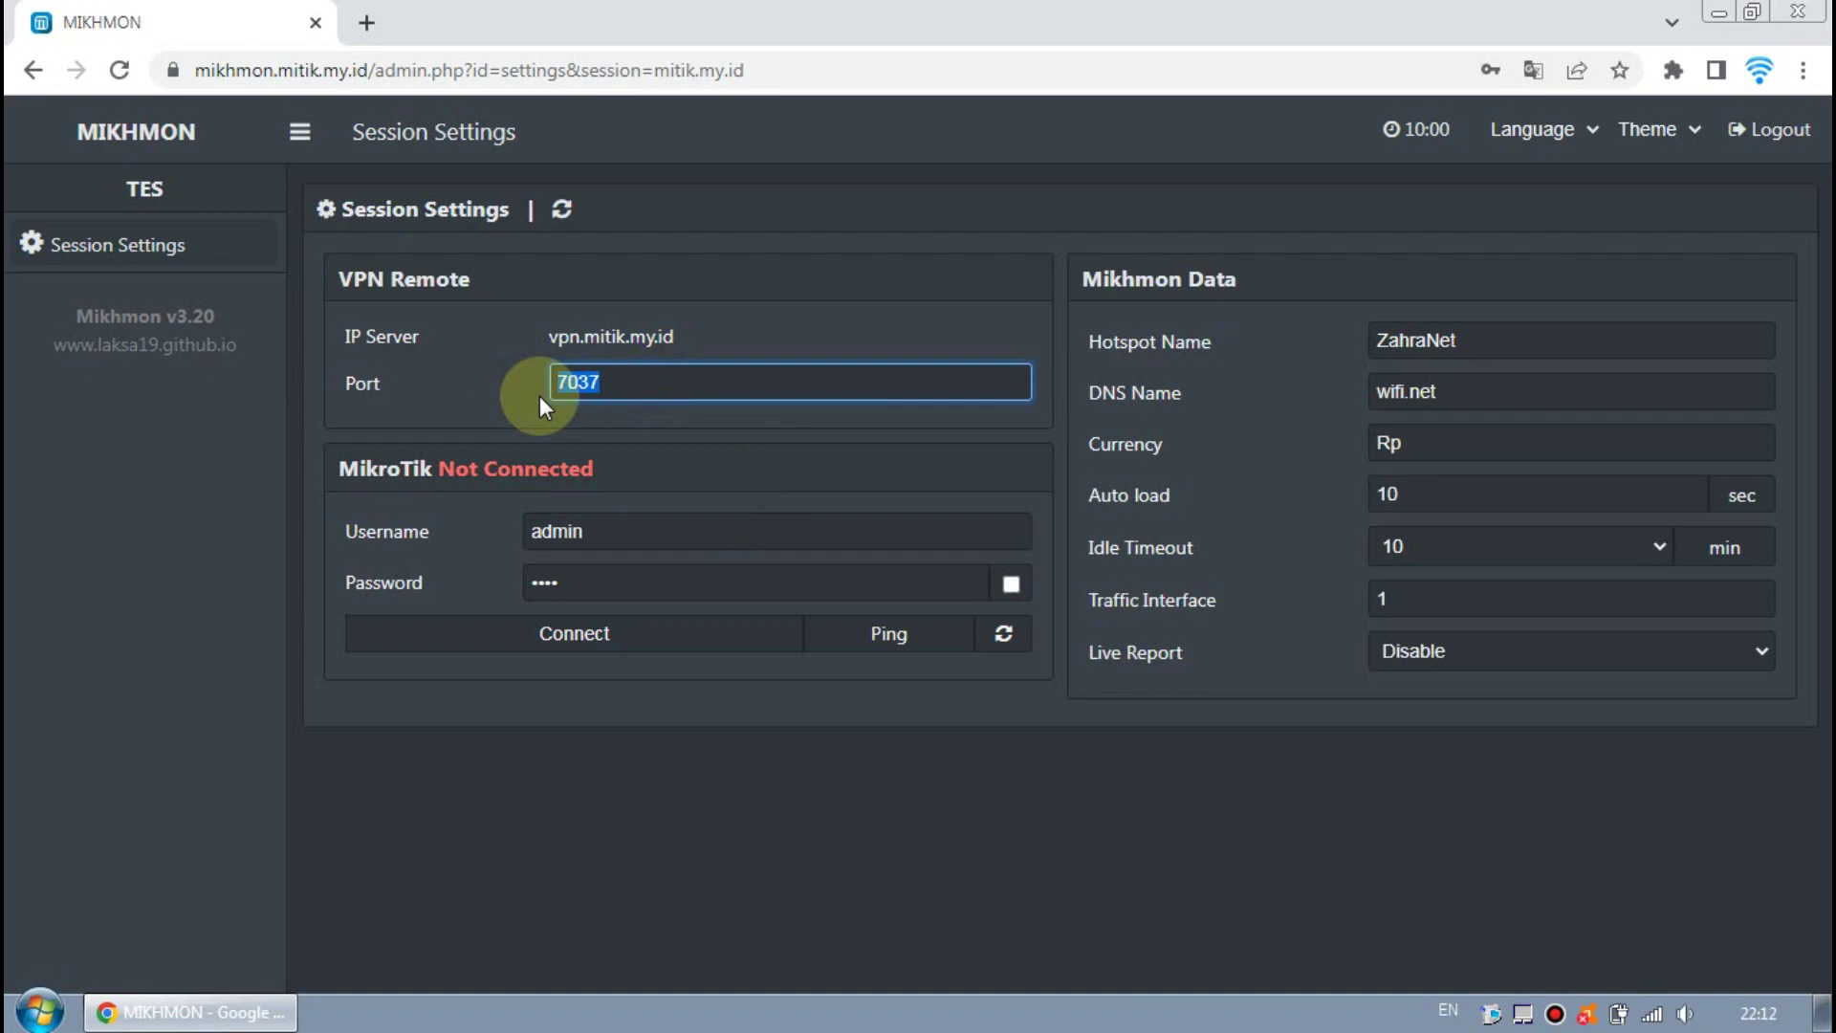
# Fill in the MikroTik login password in the session settings and connect Mikhmon to the router.
pyautogui.click(605, 592)
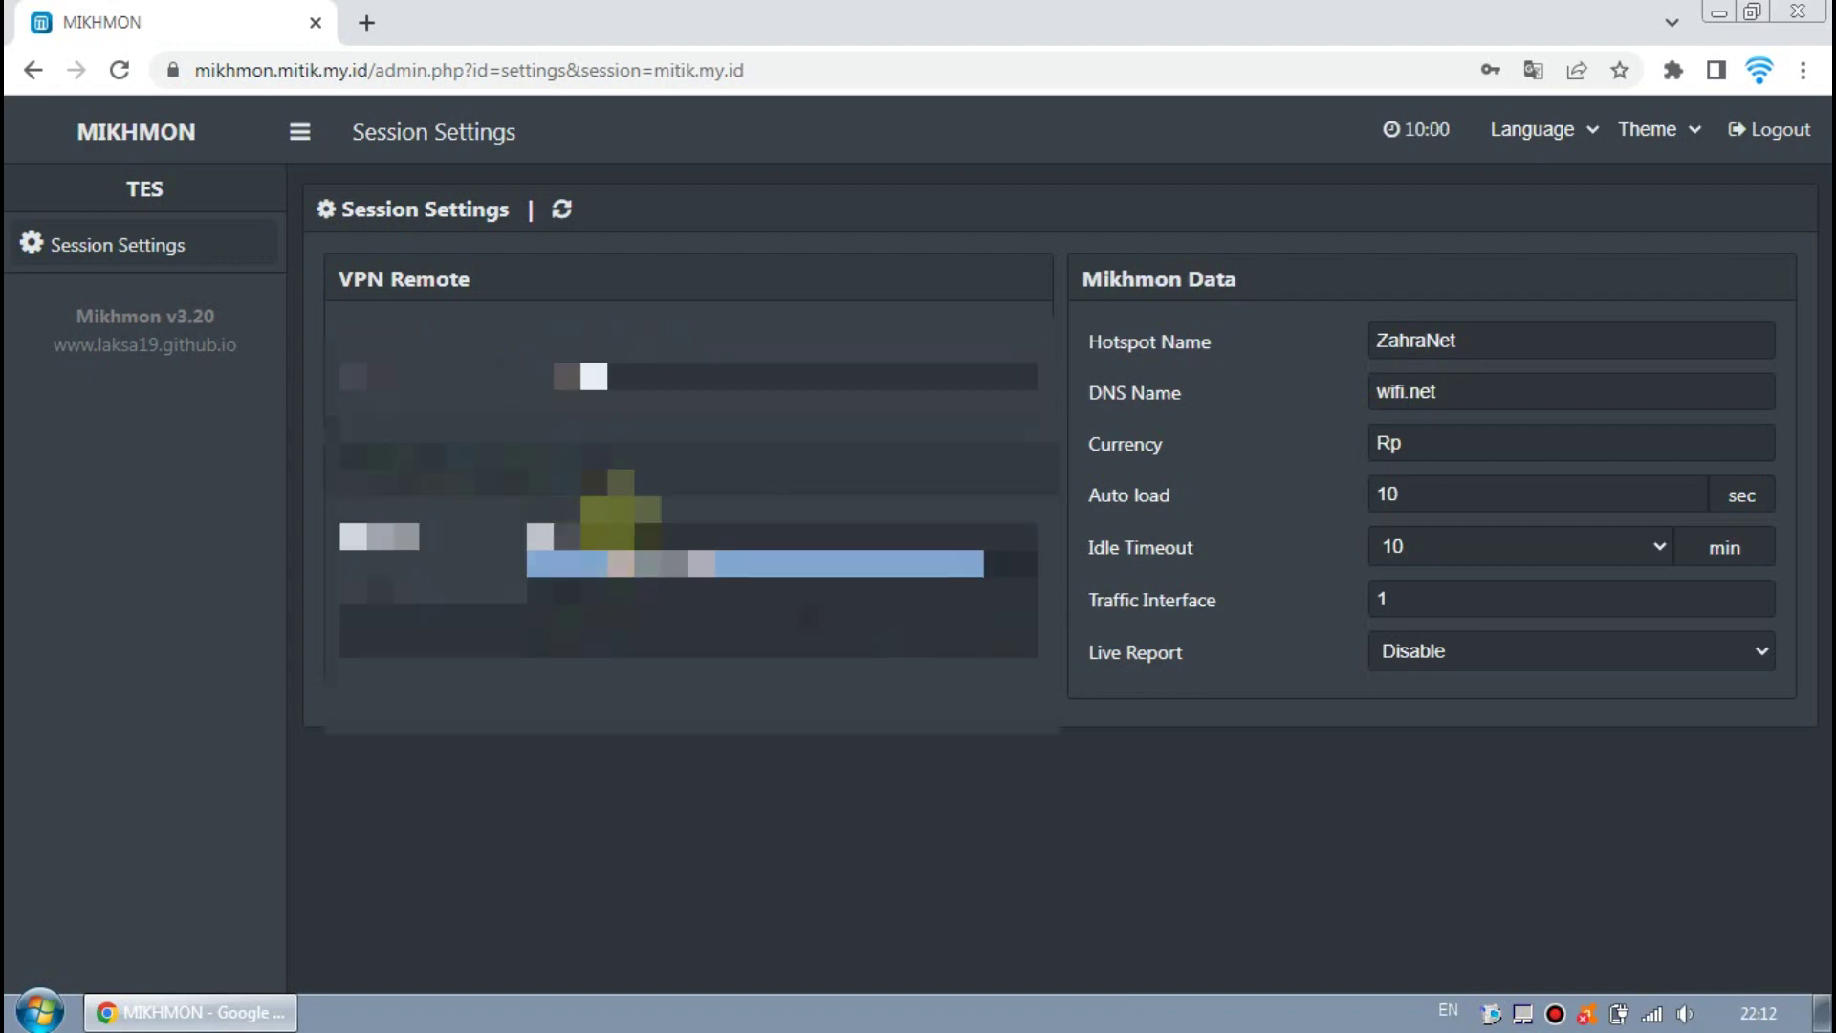
pyautogui.click(617, 510)
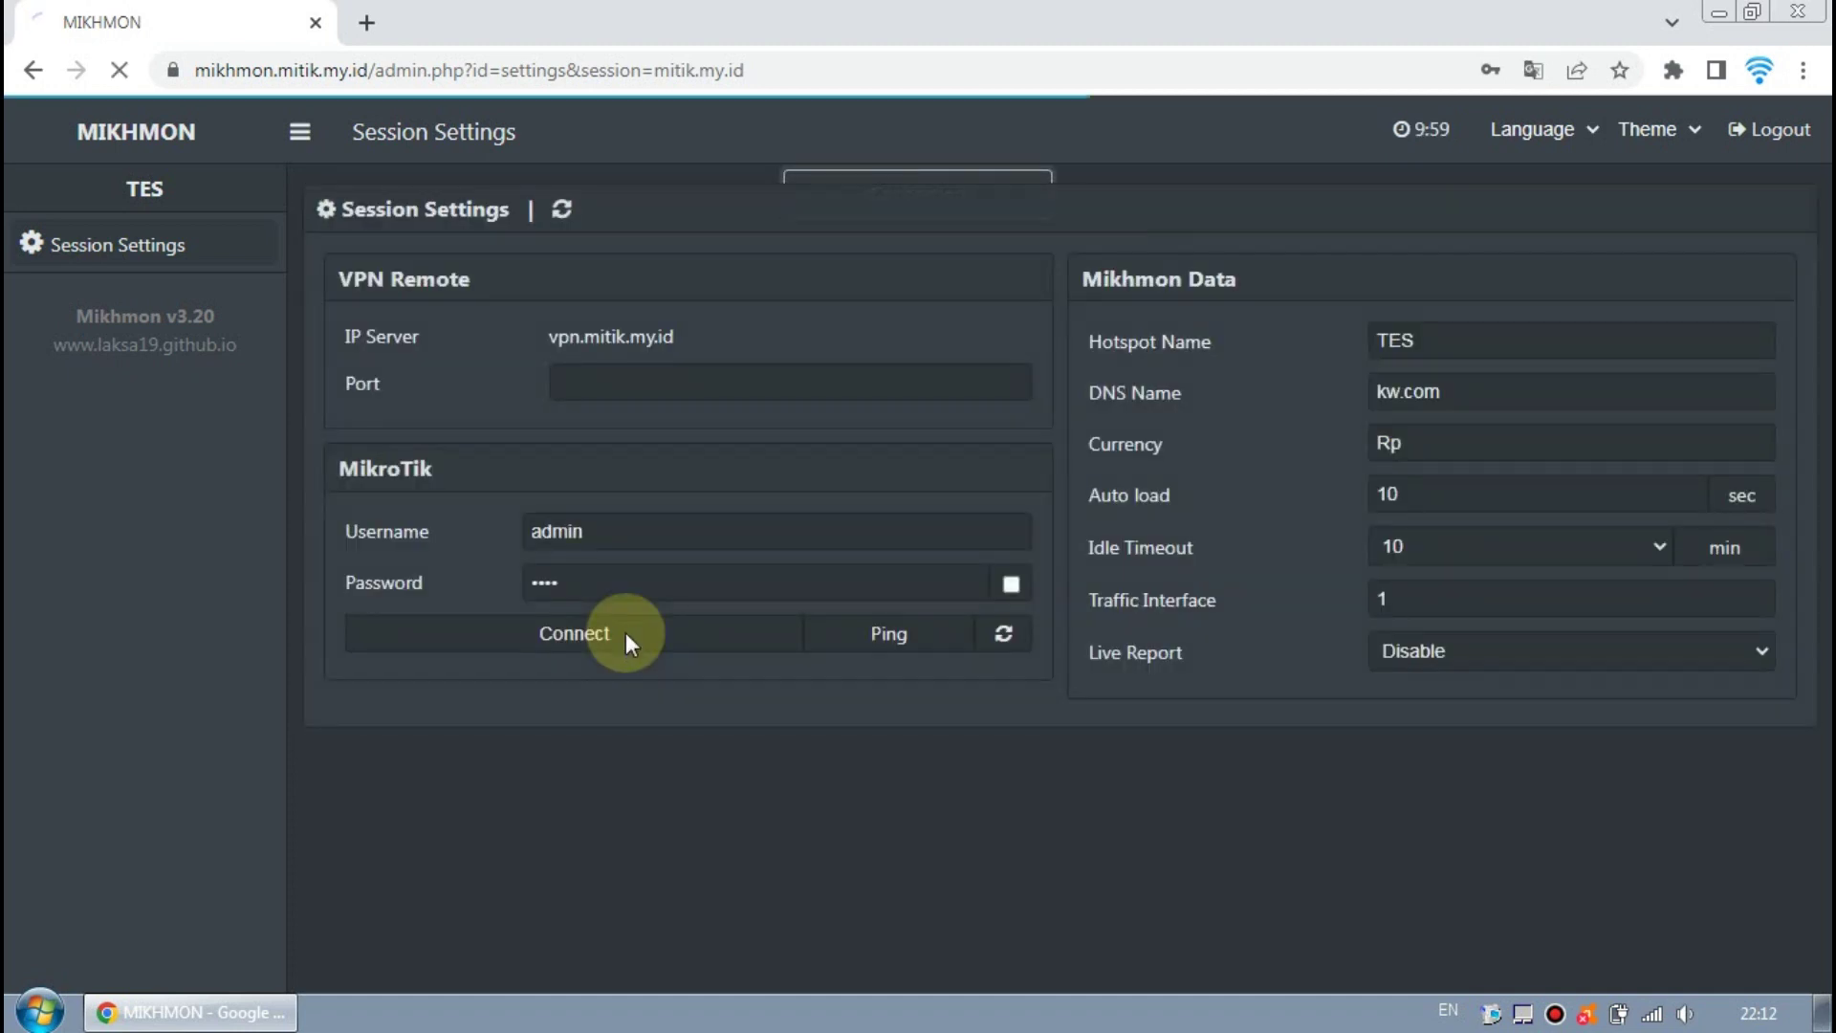
pyautogui.click(626, 633)
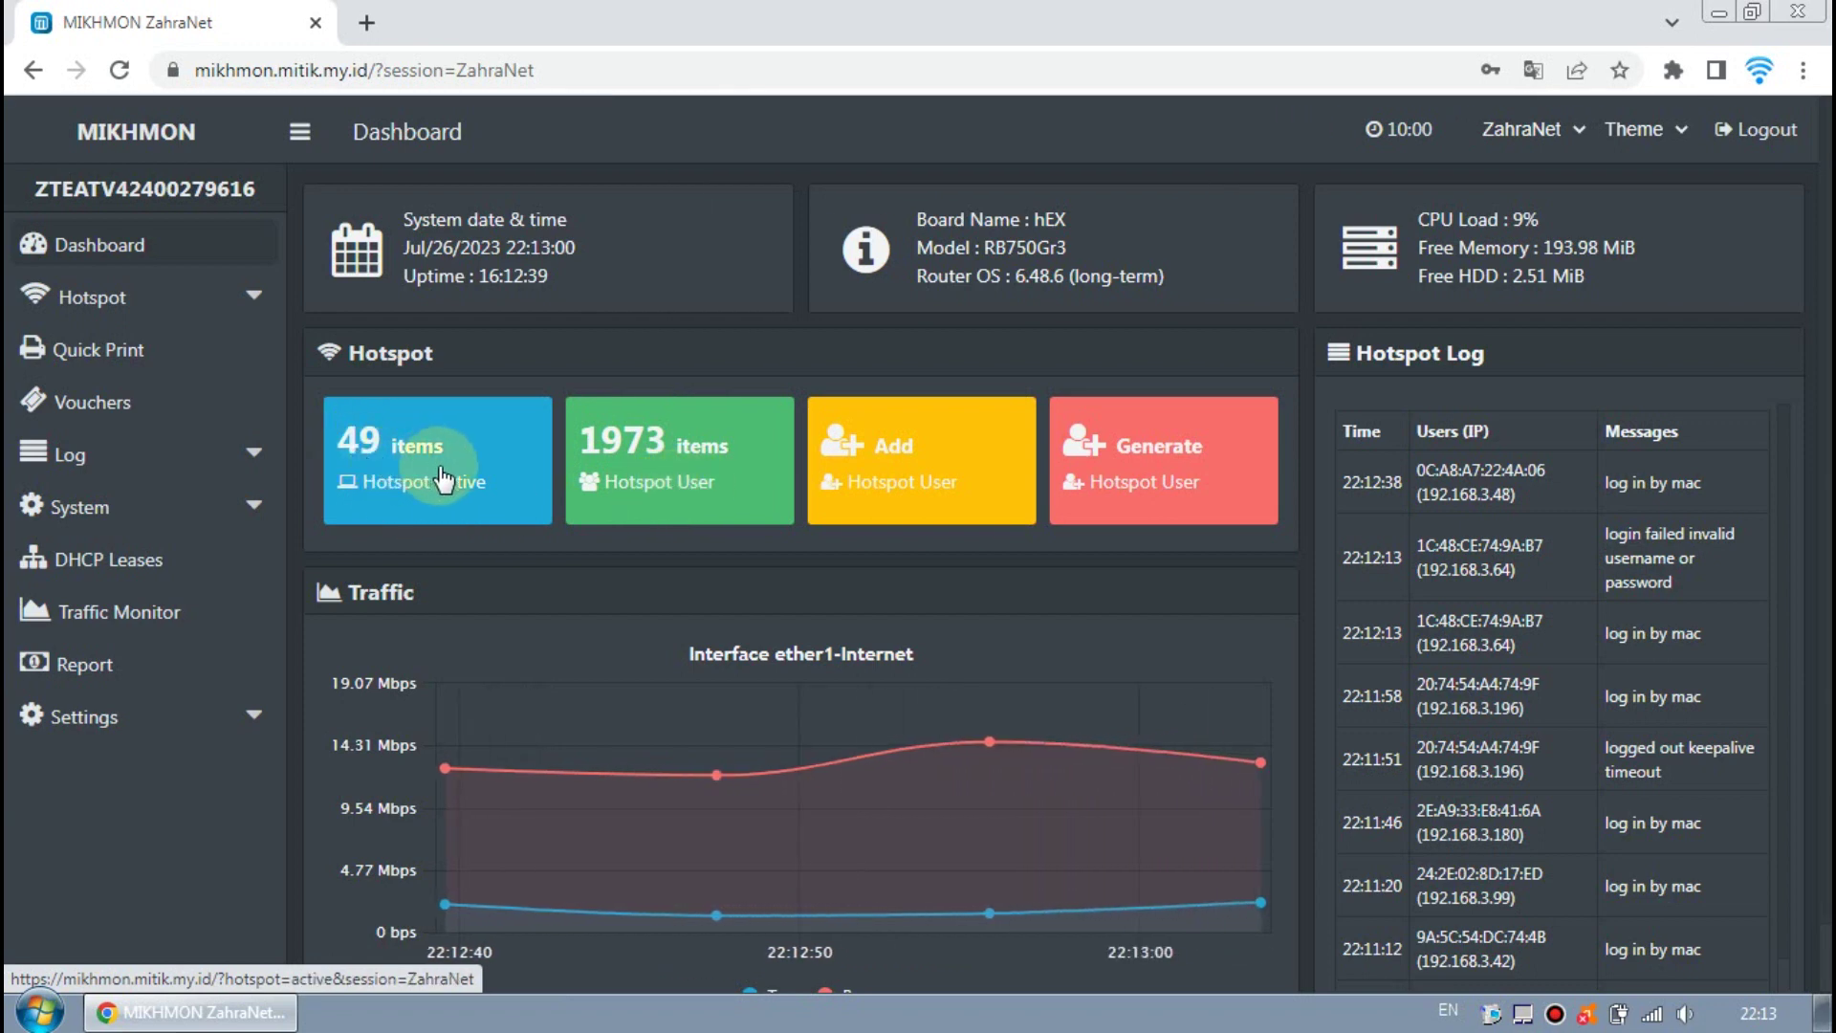
# Examine the dashboard's traffic chart and the available Hotspot, Users and User Profile functions in Mikhmon.
pyautogui.scroll(-1, 686, 534)
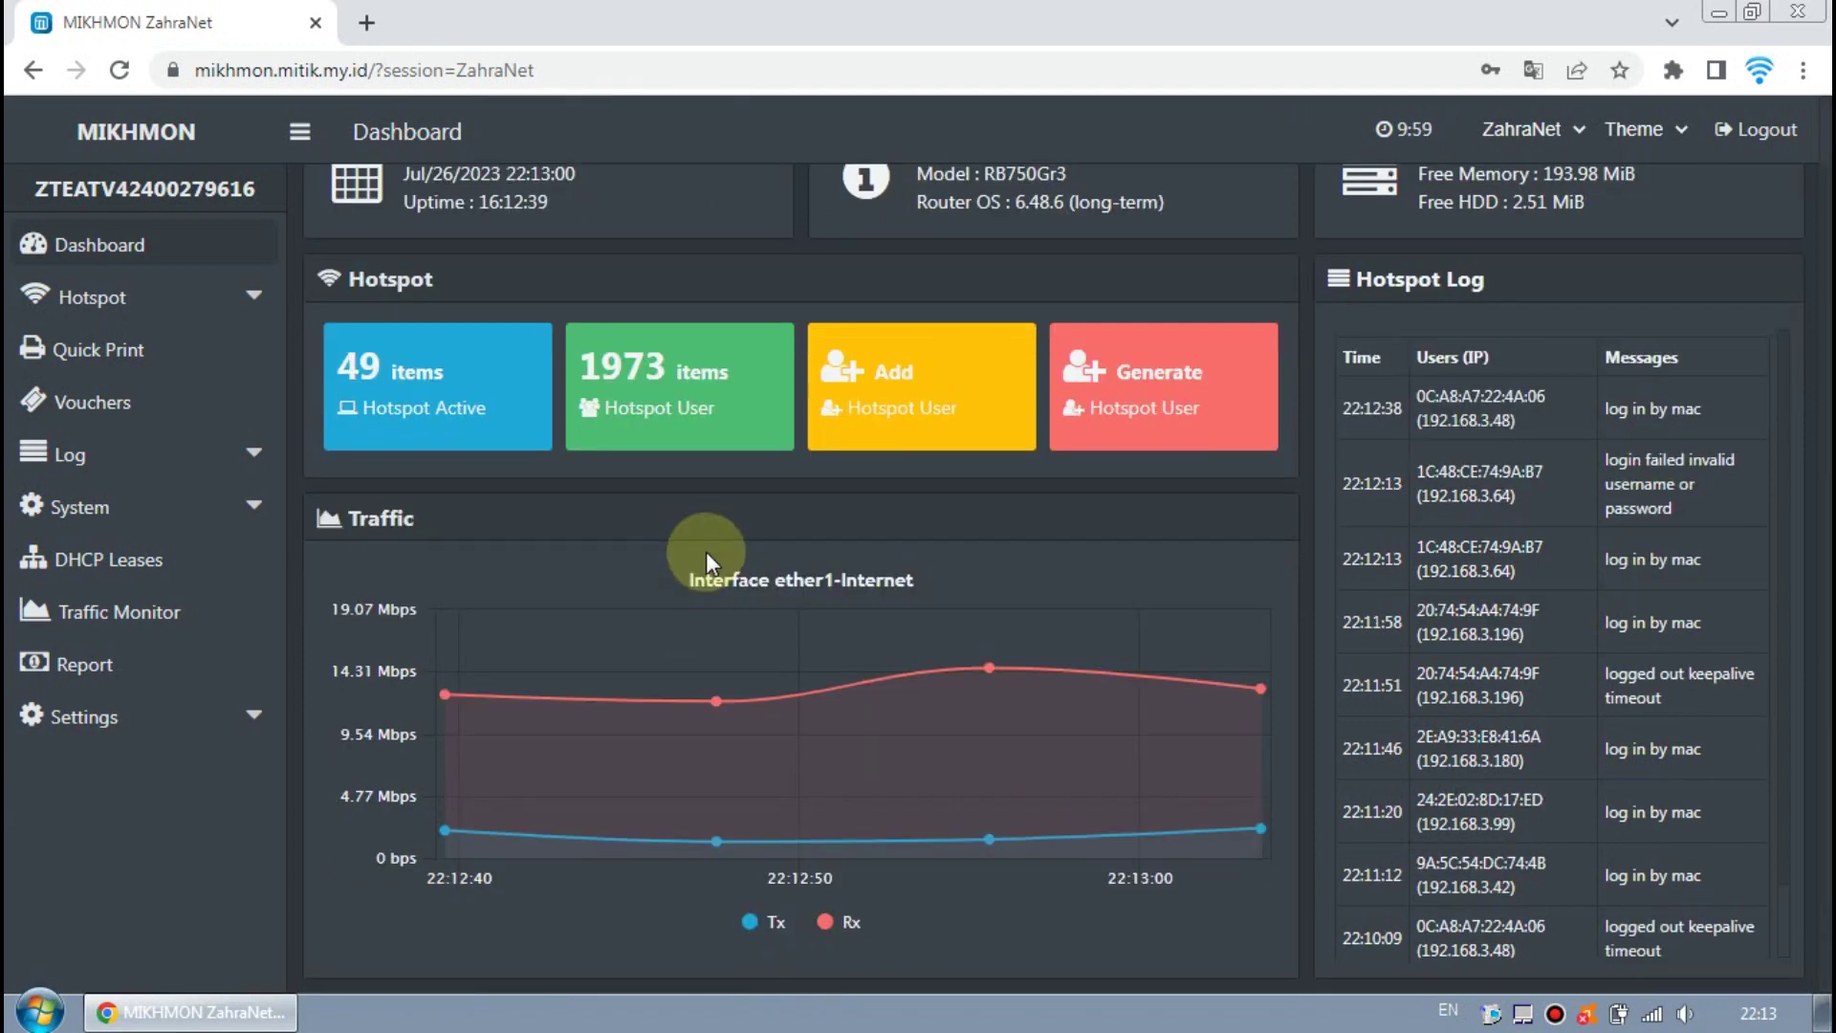
pyautogui.moveTo(1009, 715)
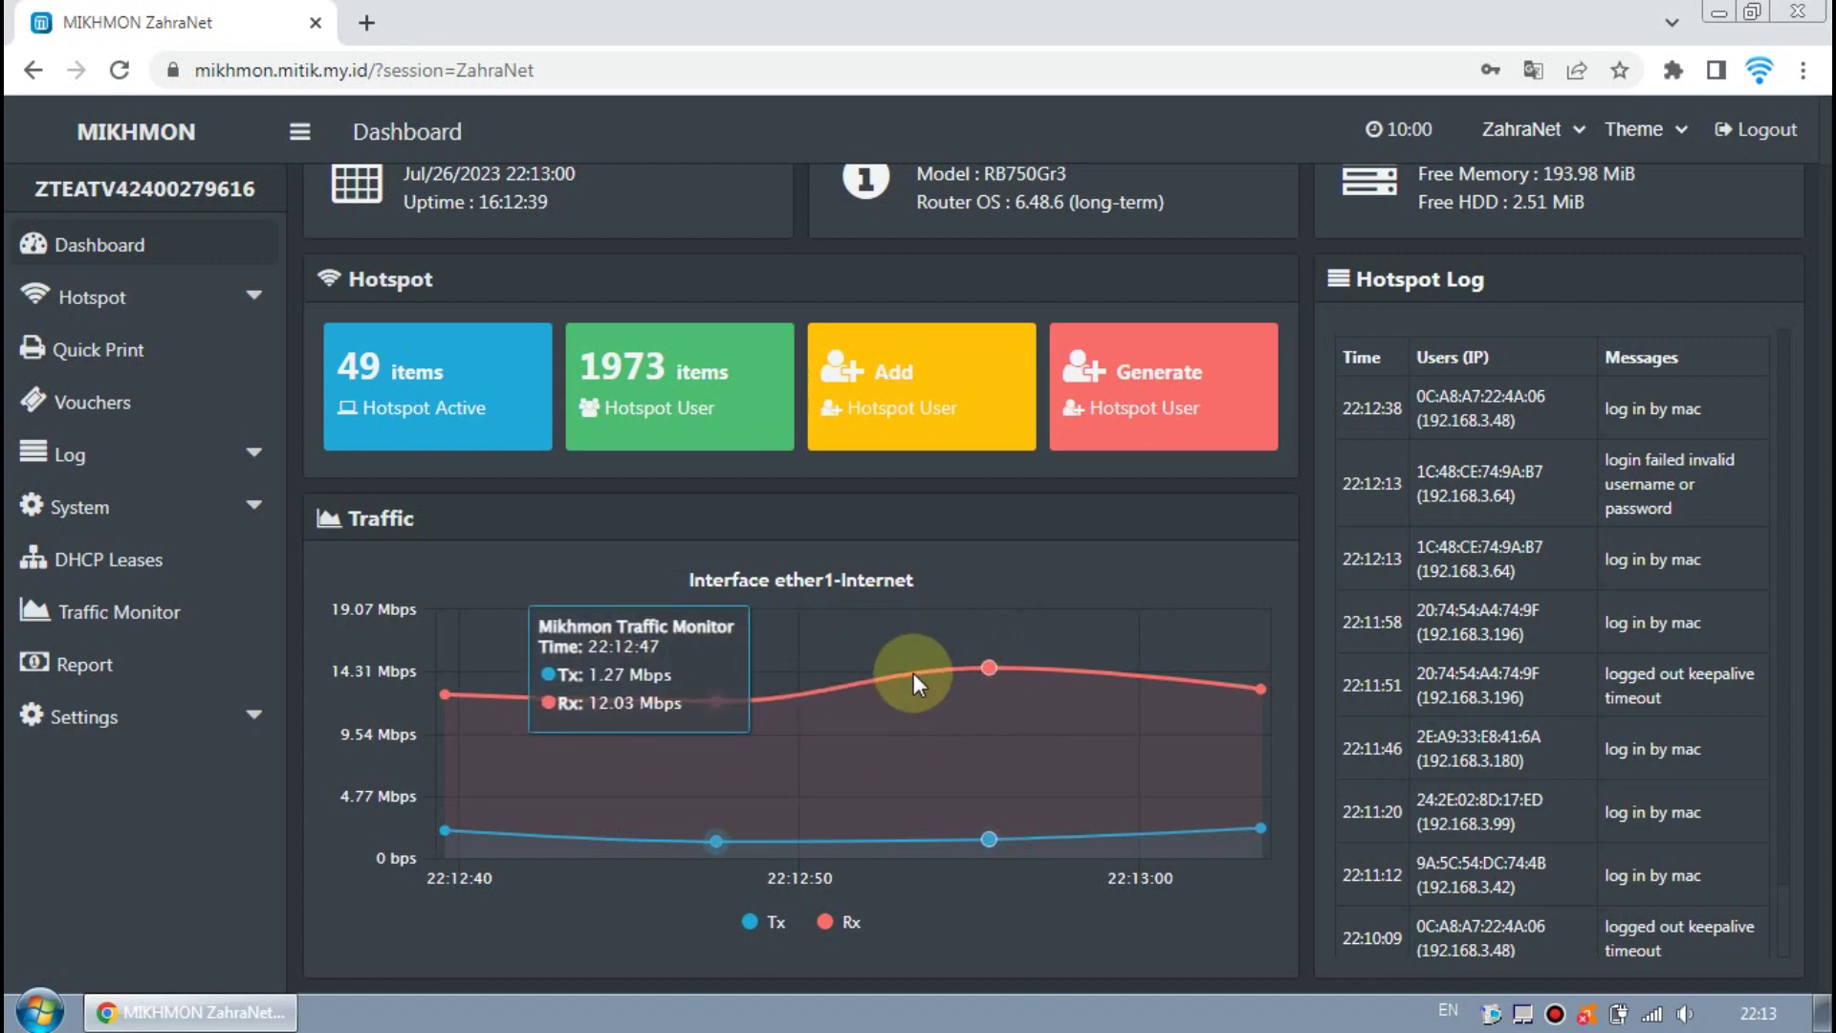
pyautogui.scroll(1, 861, 671)
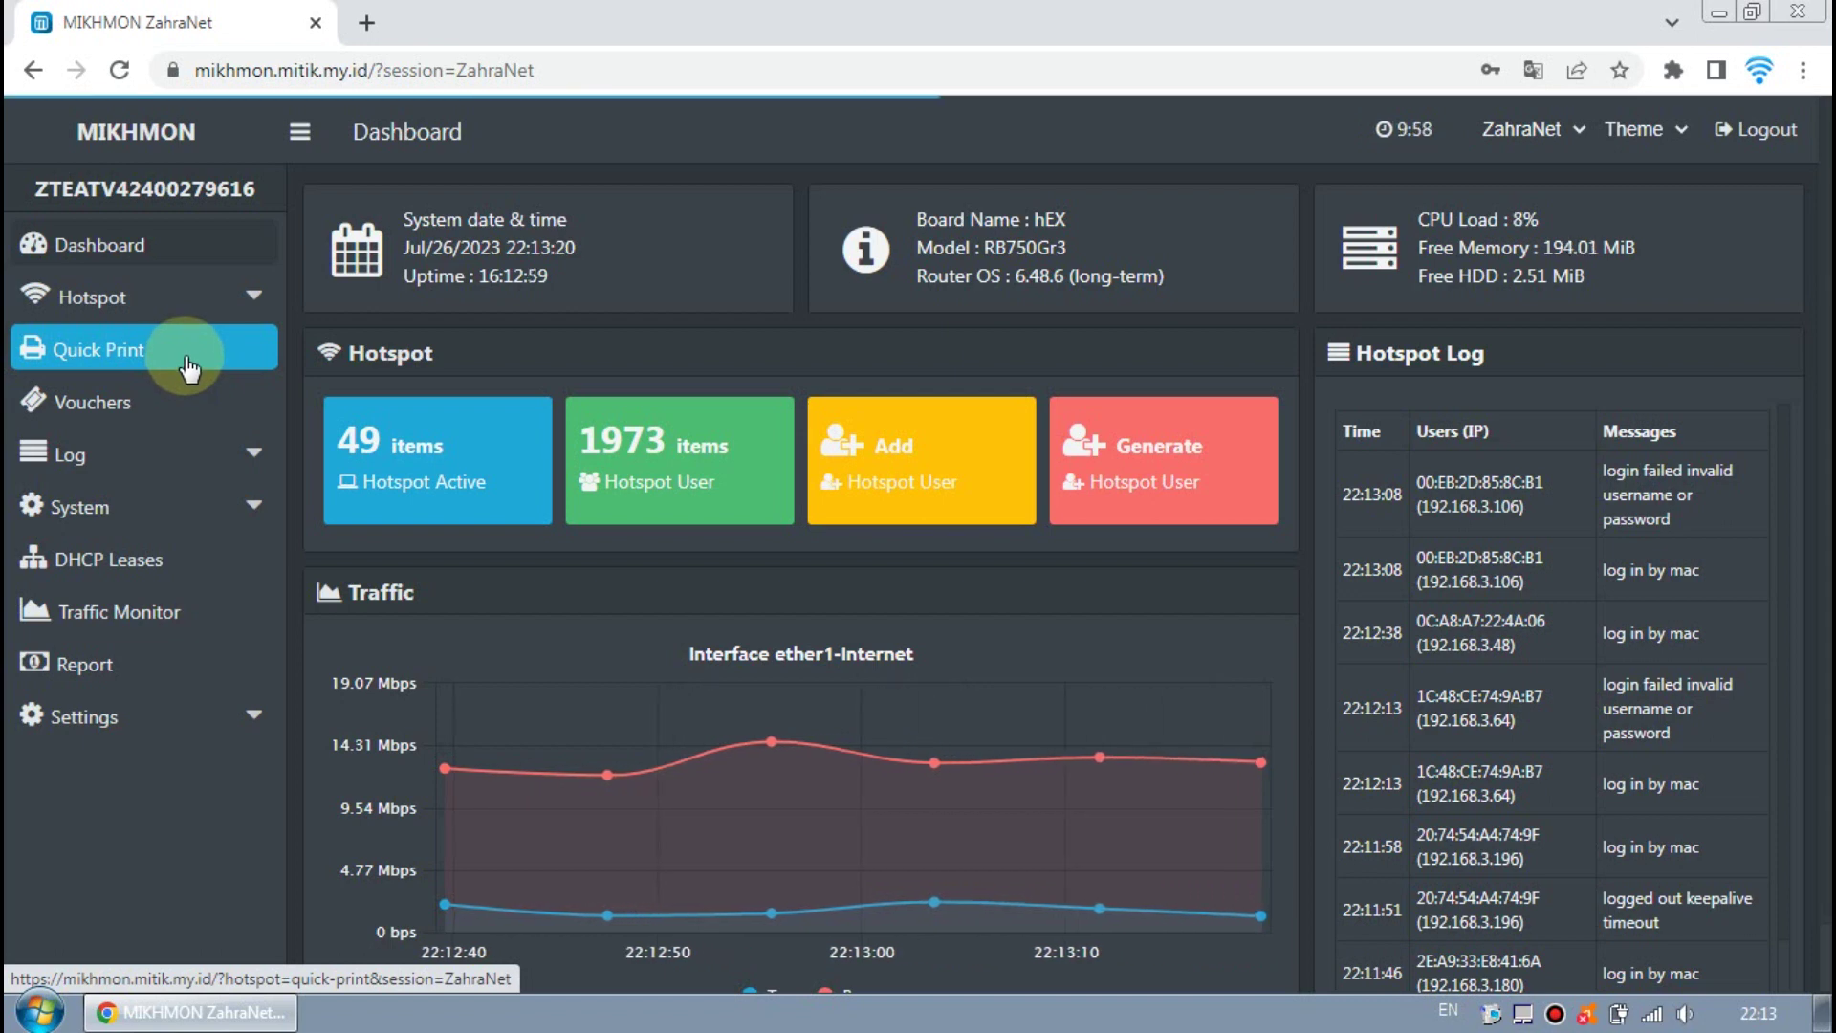
pyautogui.click(182, 304)
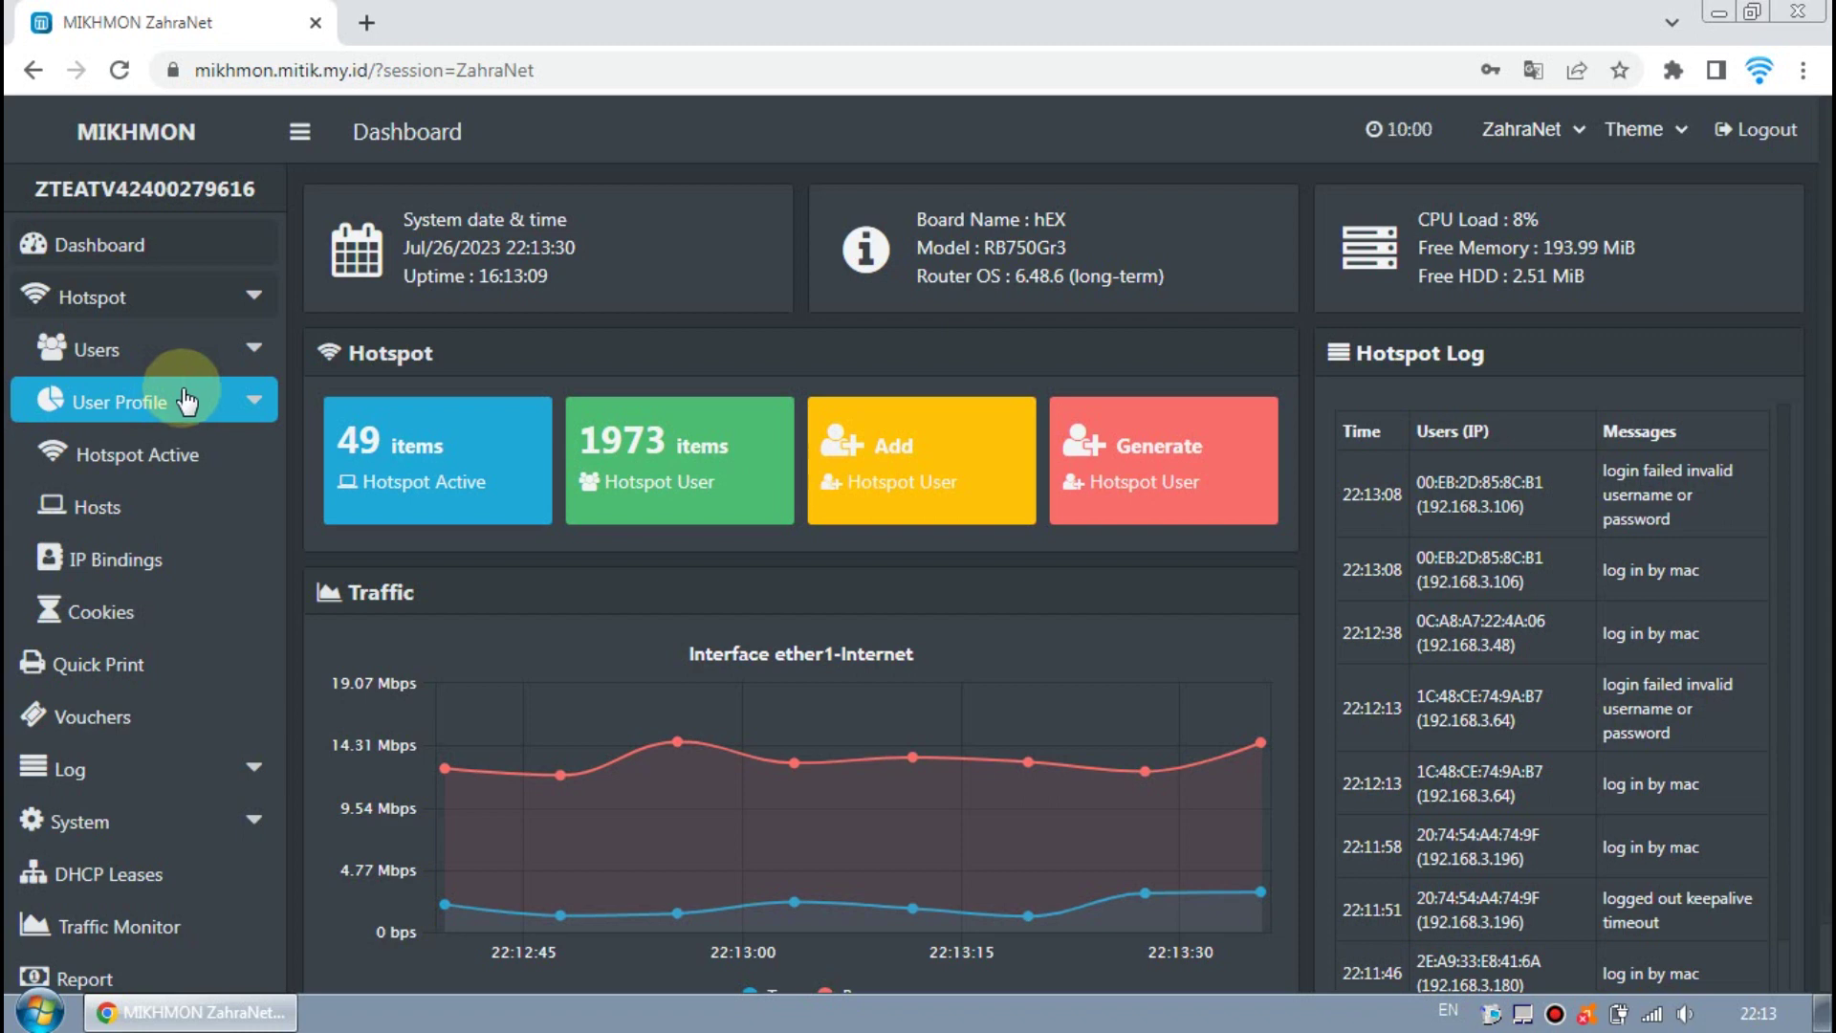
pyautogui.click(199, 368)
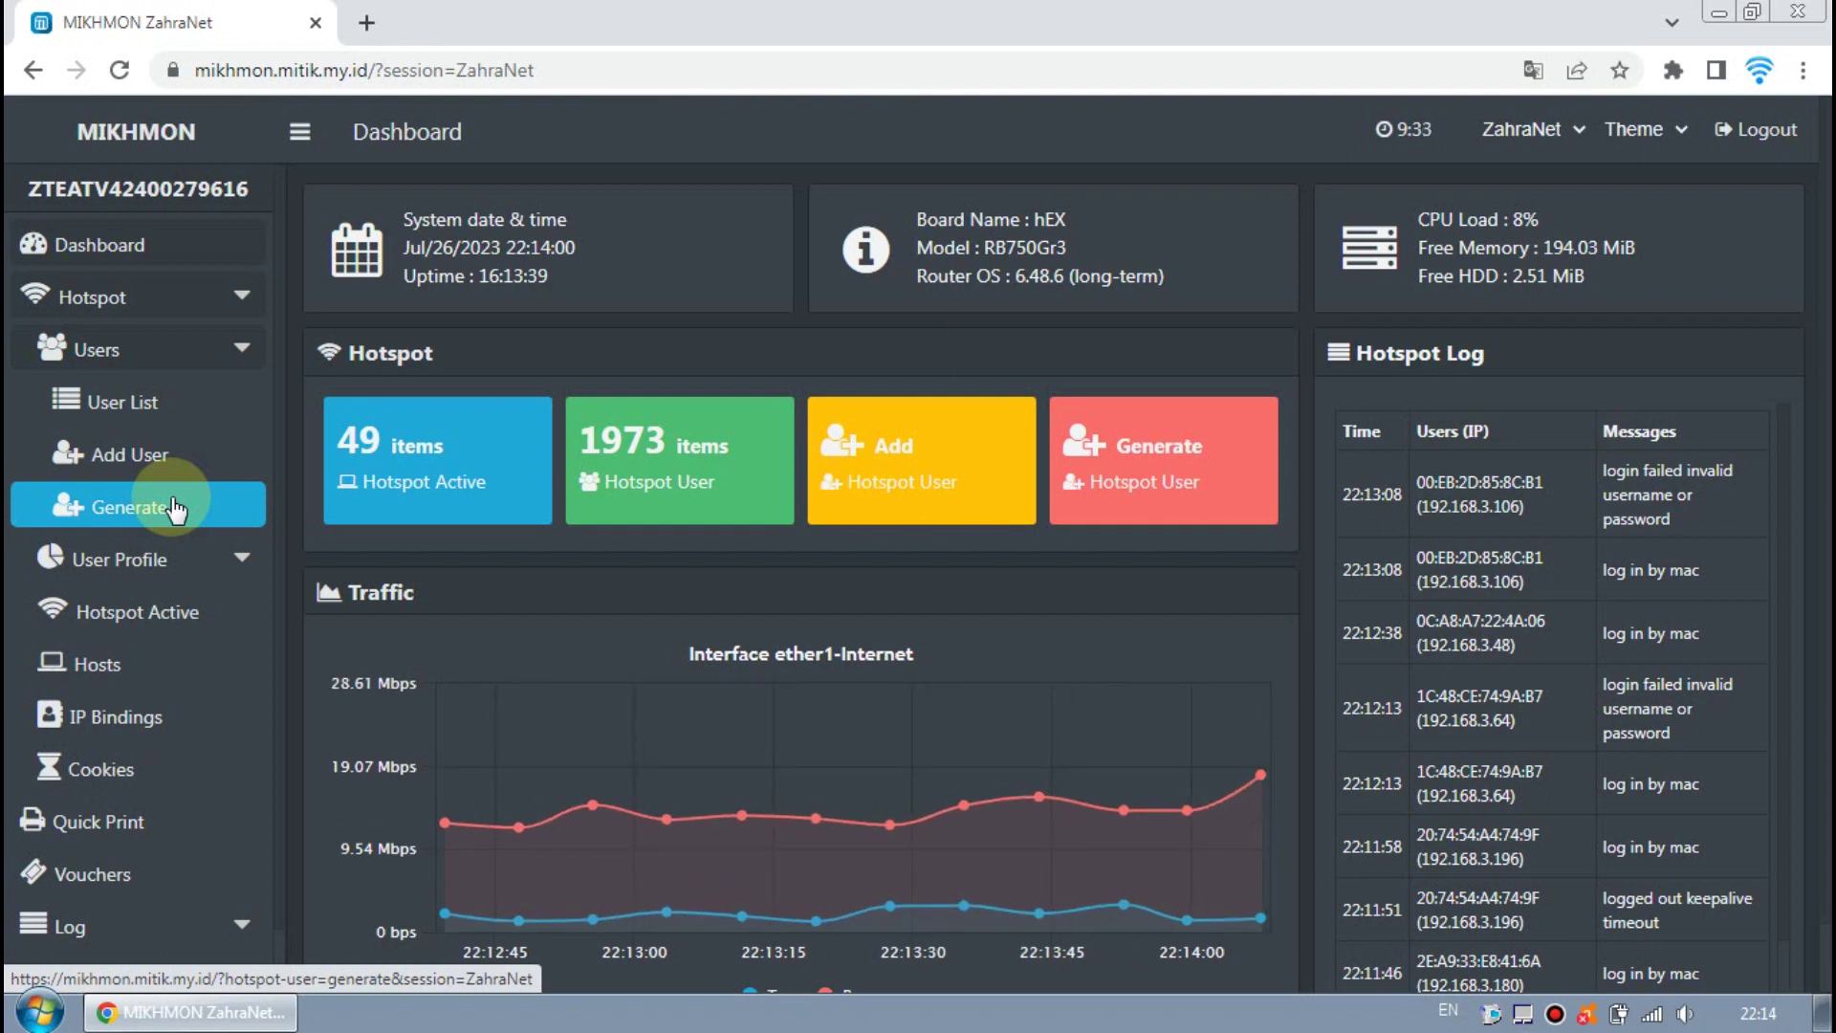
pyautogui.click(177, 512)
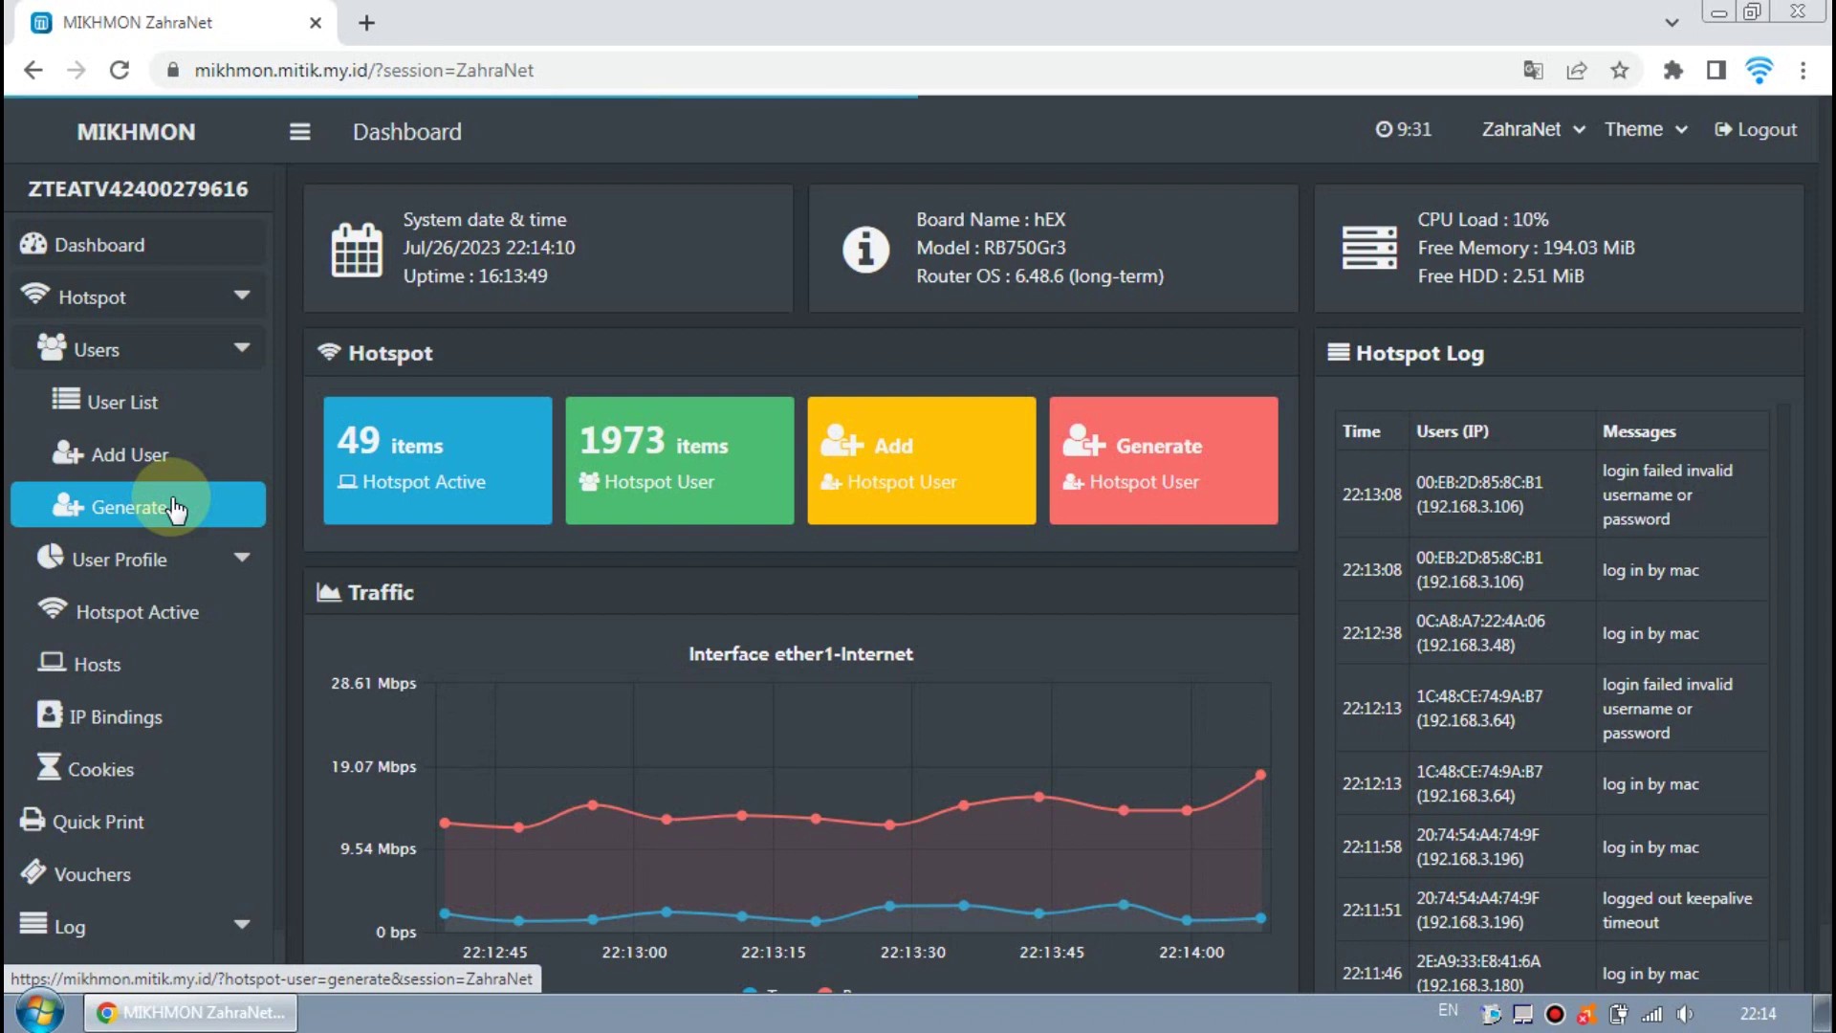
pyautogui.click(172, 559)
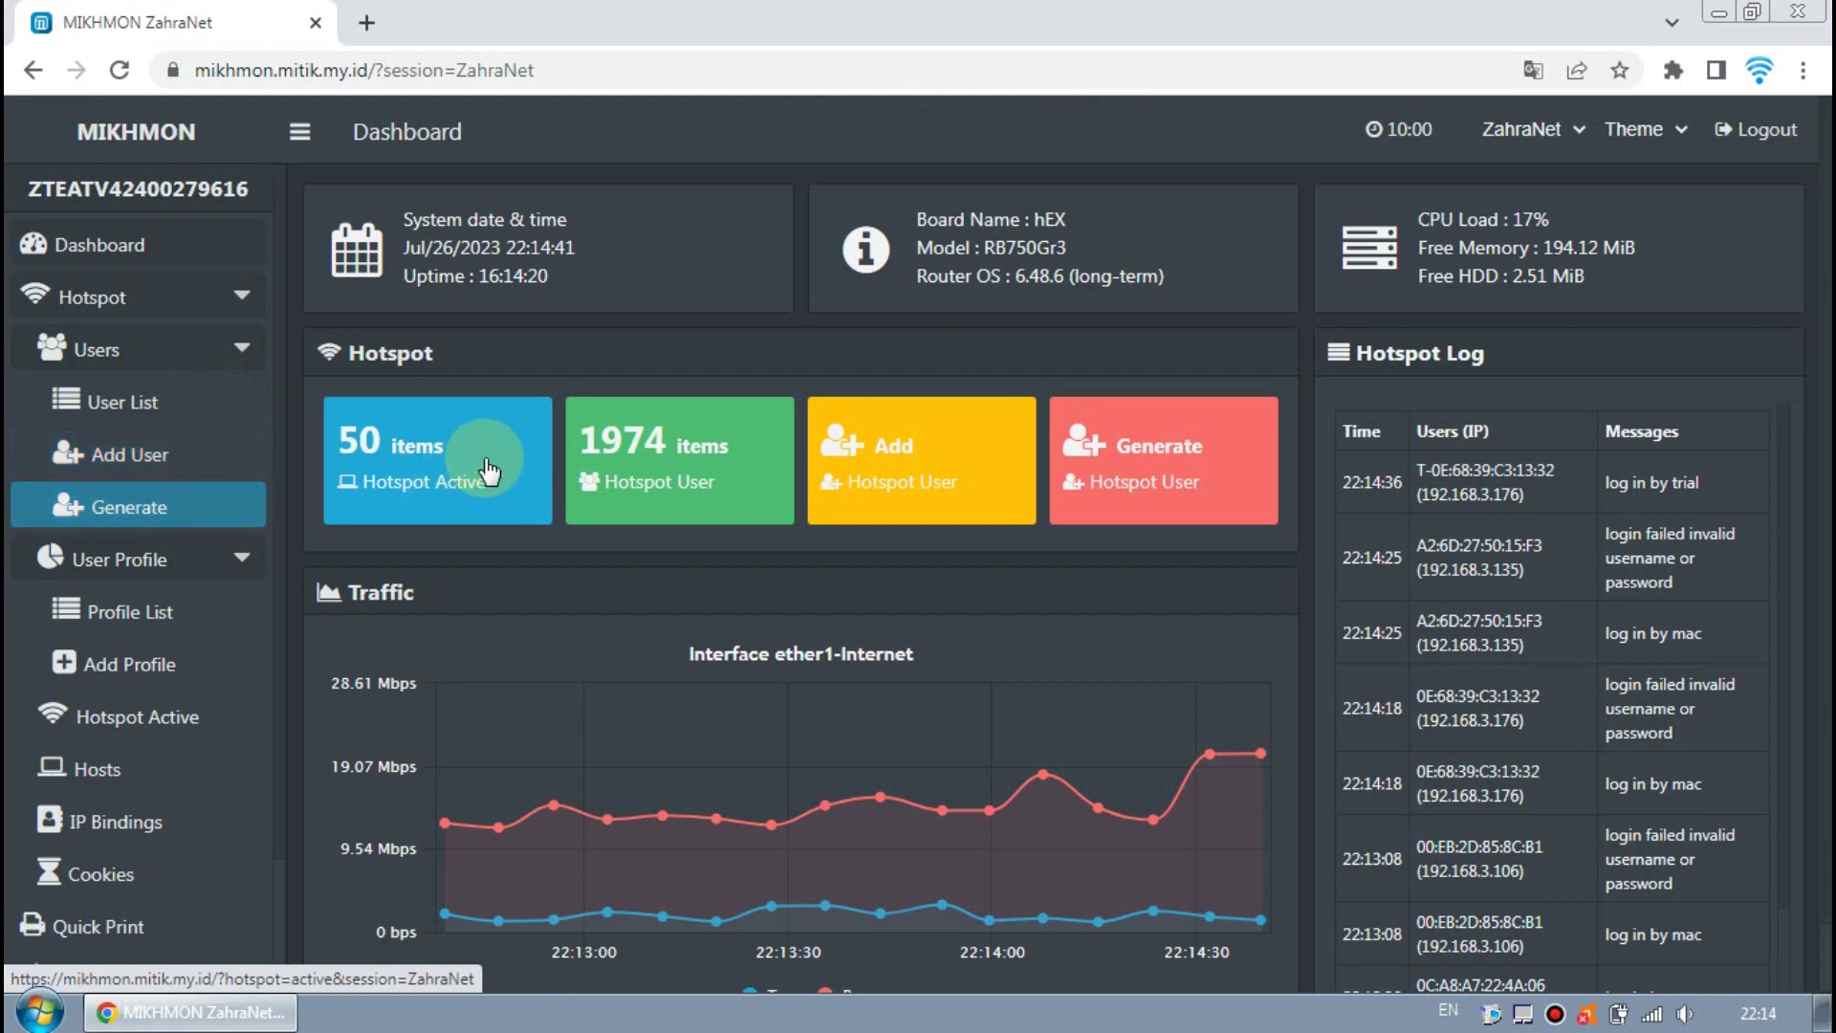
pyautogui.click(241, 351)
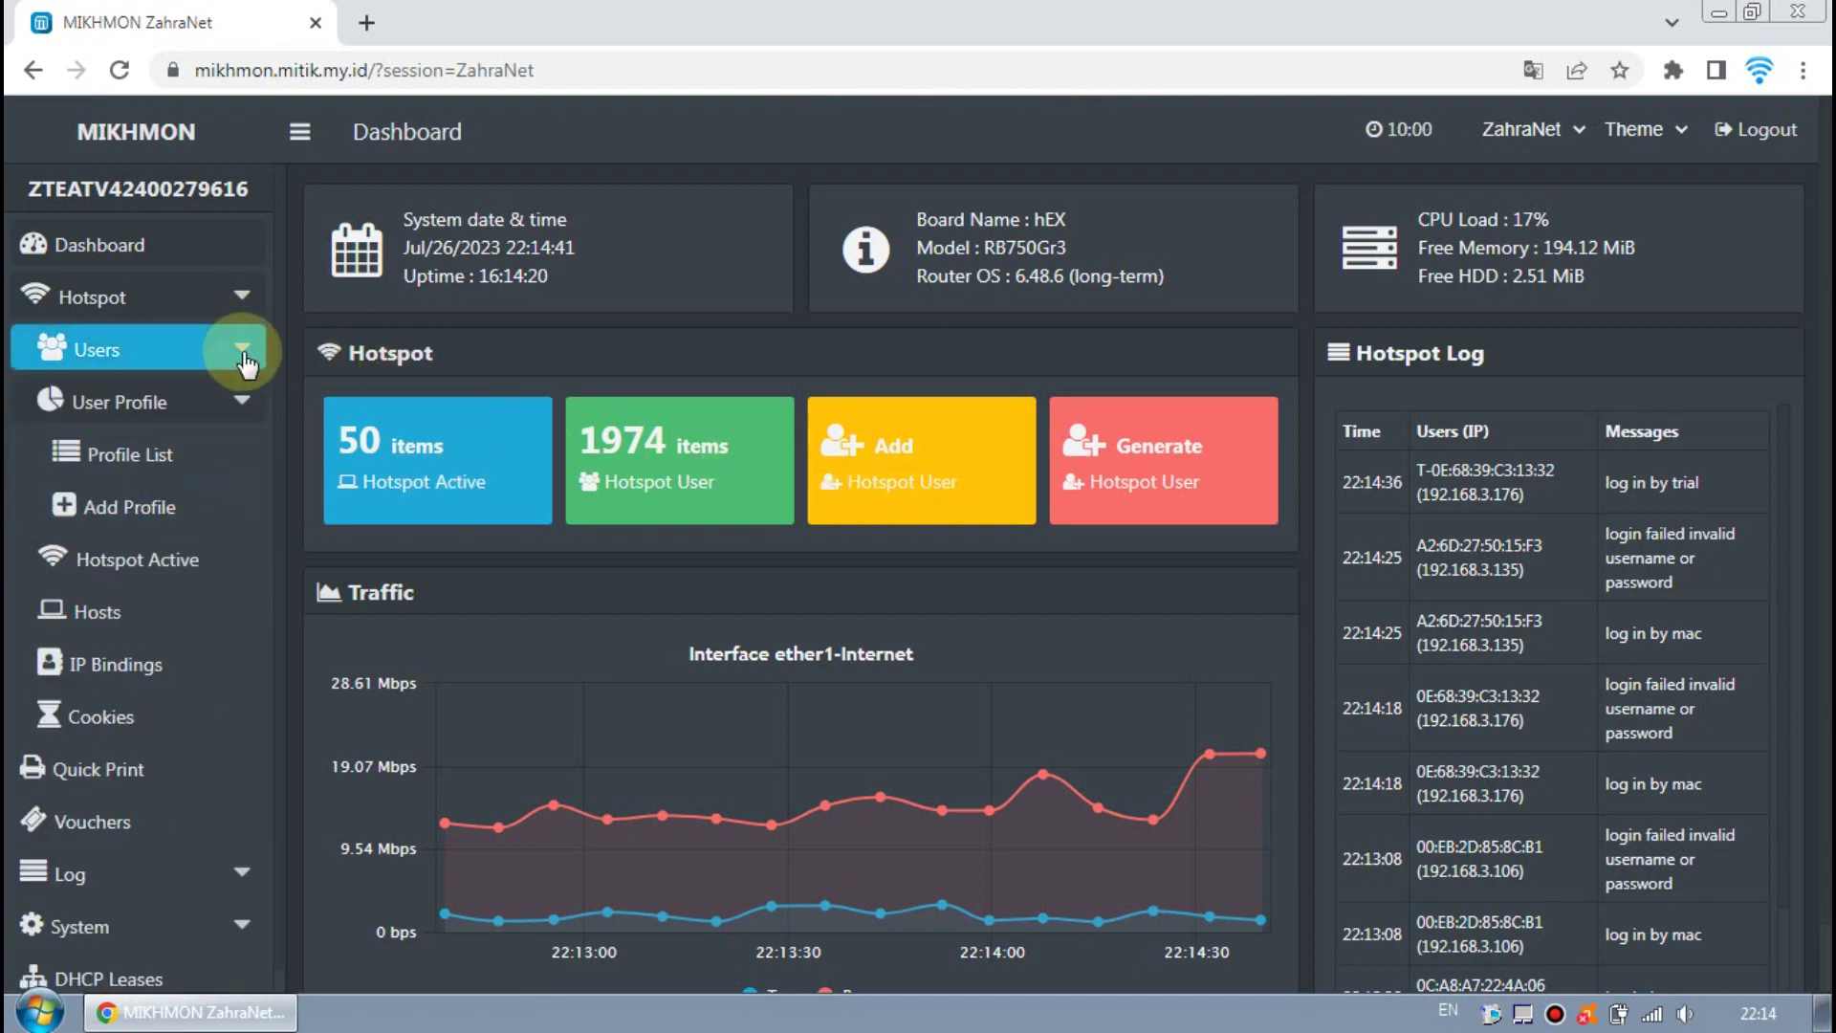
pyautogui.click(235, 296)
# Open the hotspot user generator from the dashboard and set the quantity to 2.
pyautogui.click(1207, 469)
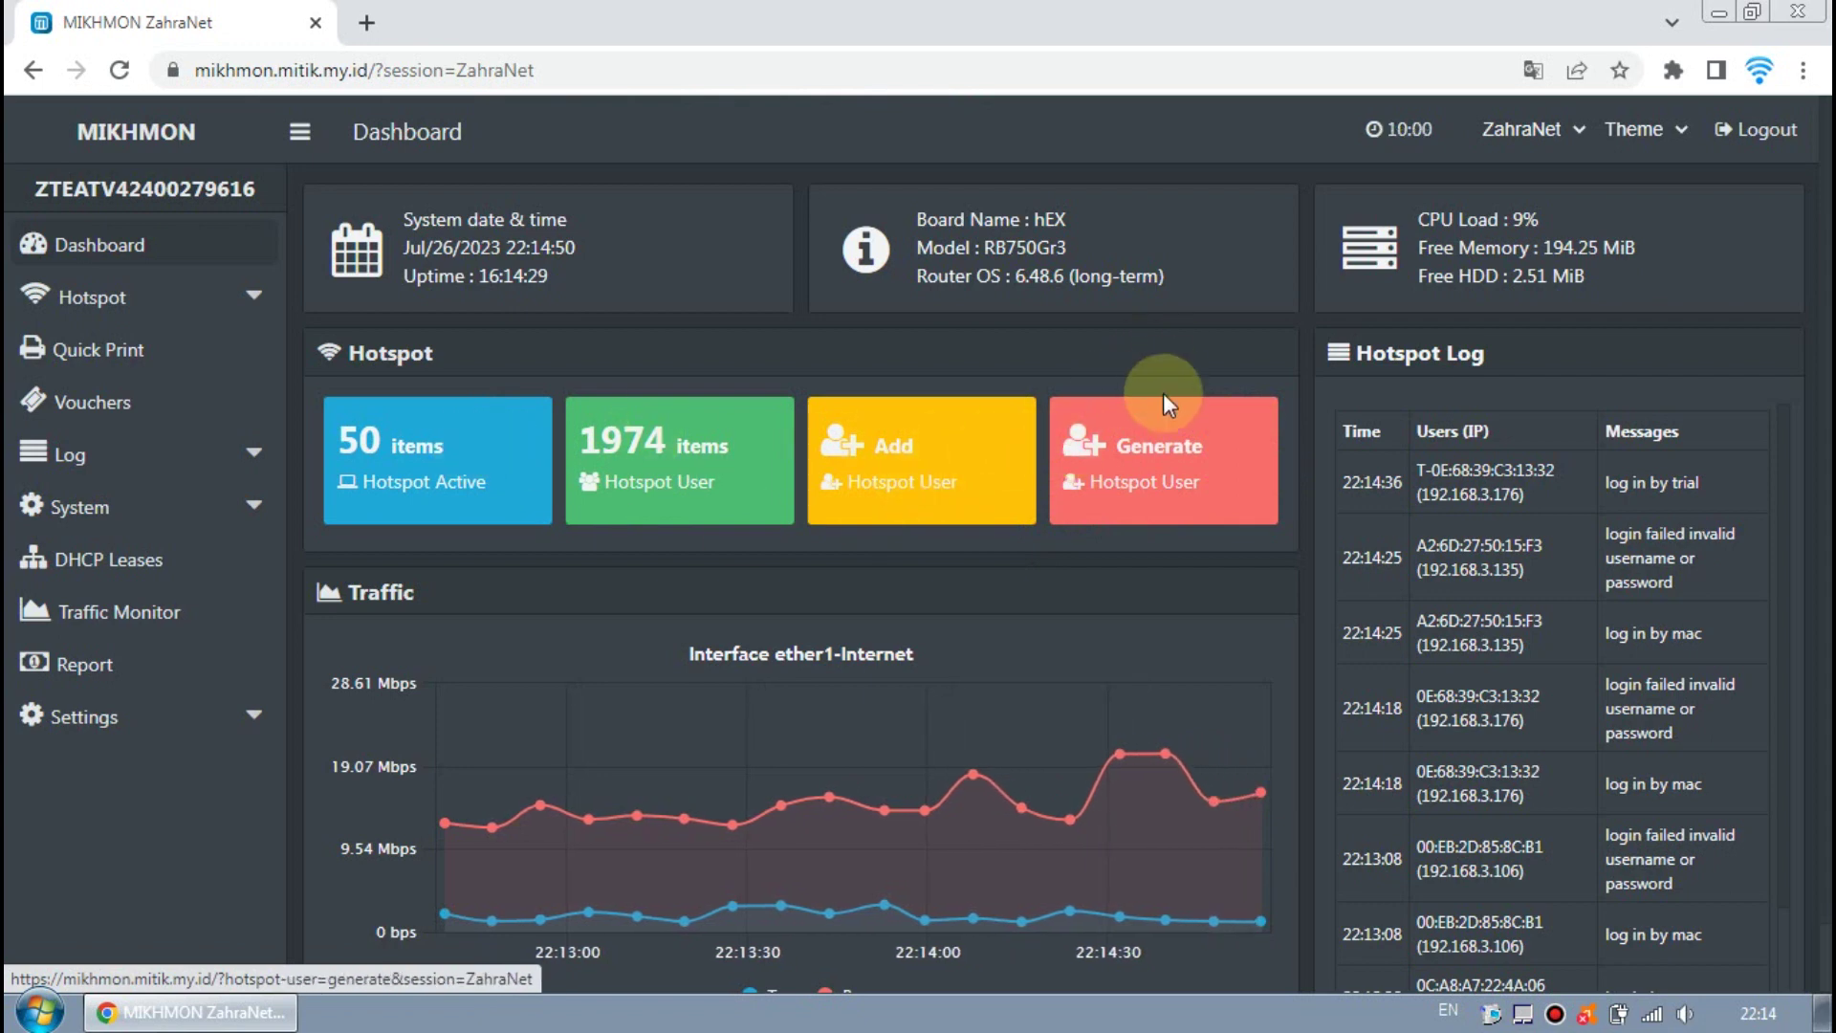
pyautogui.click(1146, 468)
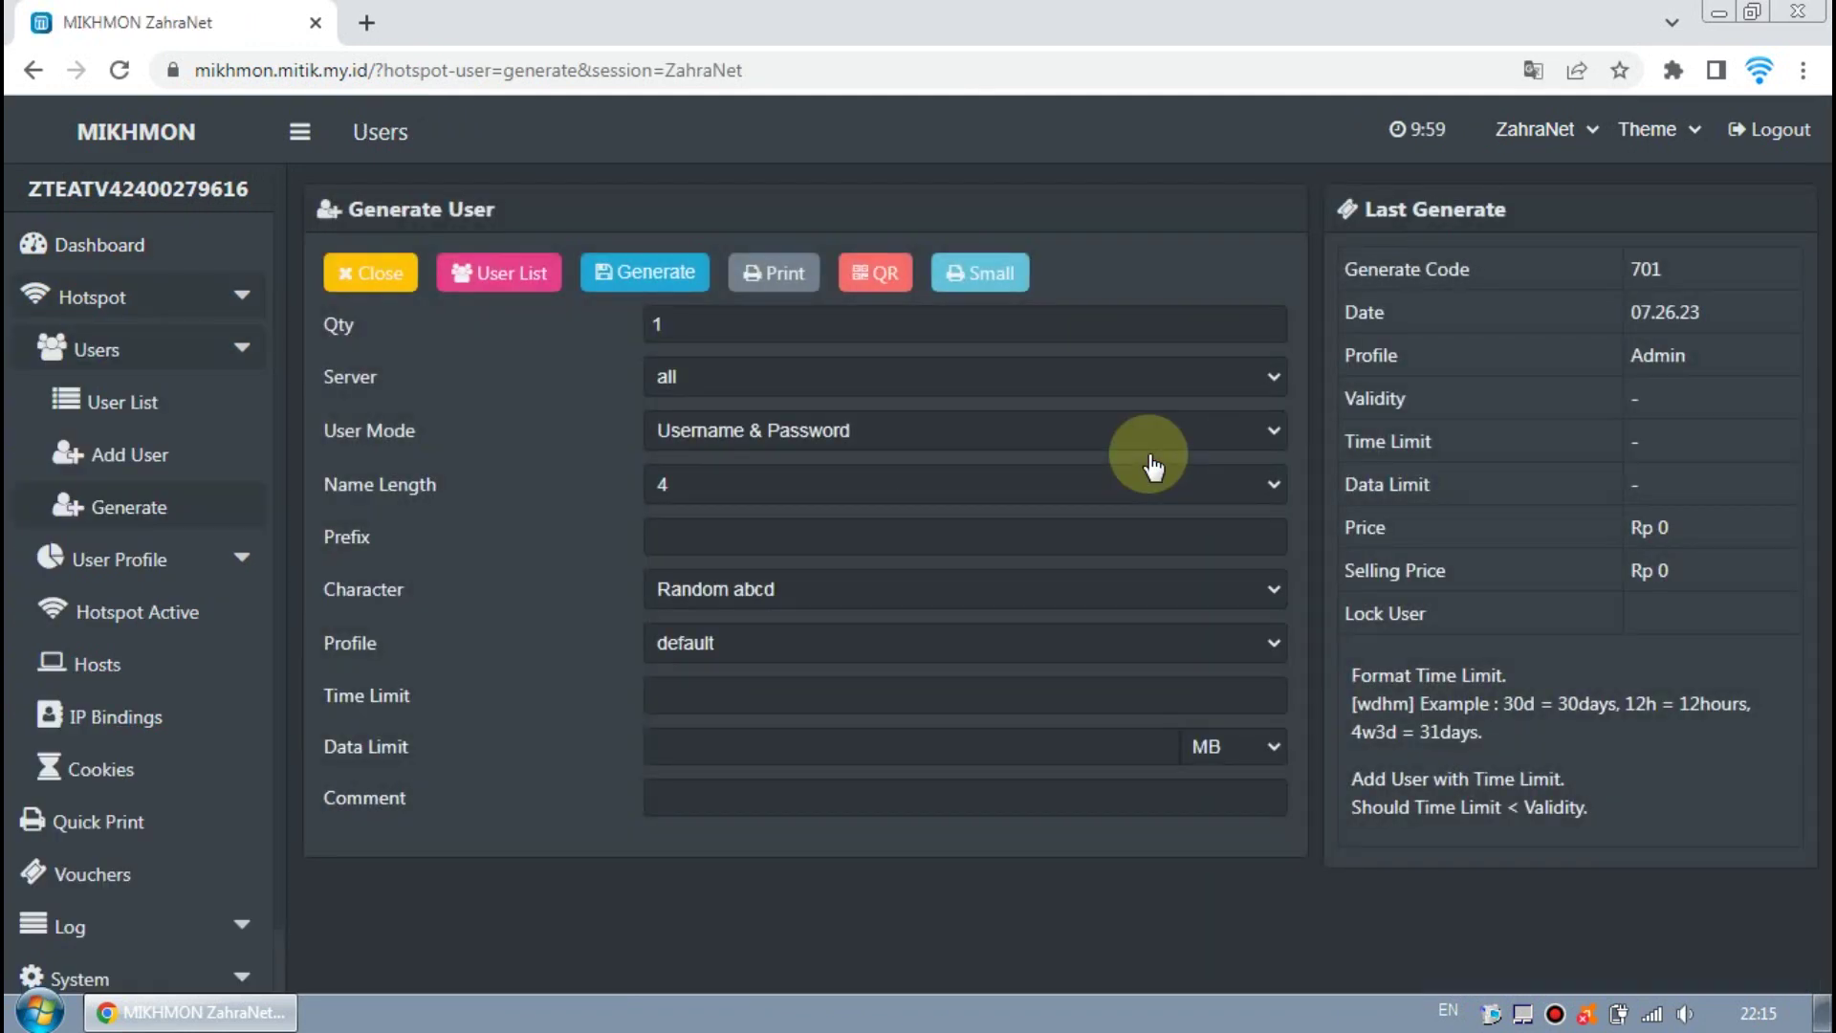
pyautogui.click(736, 315)
pyautogui.press('BackSpace')
pyautogui.write('2')
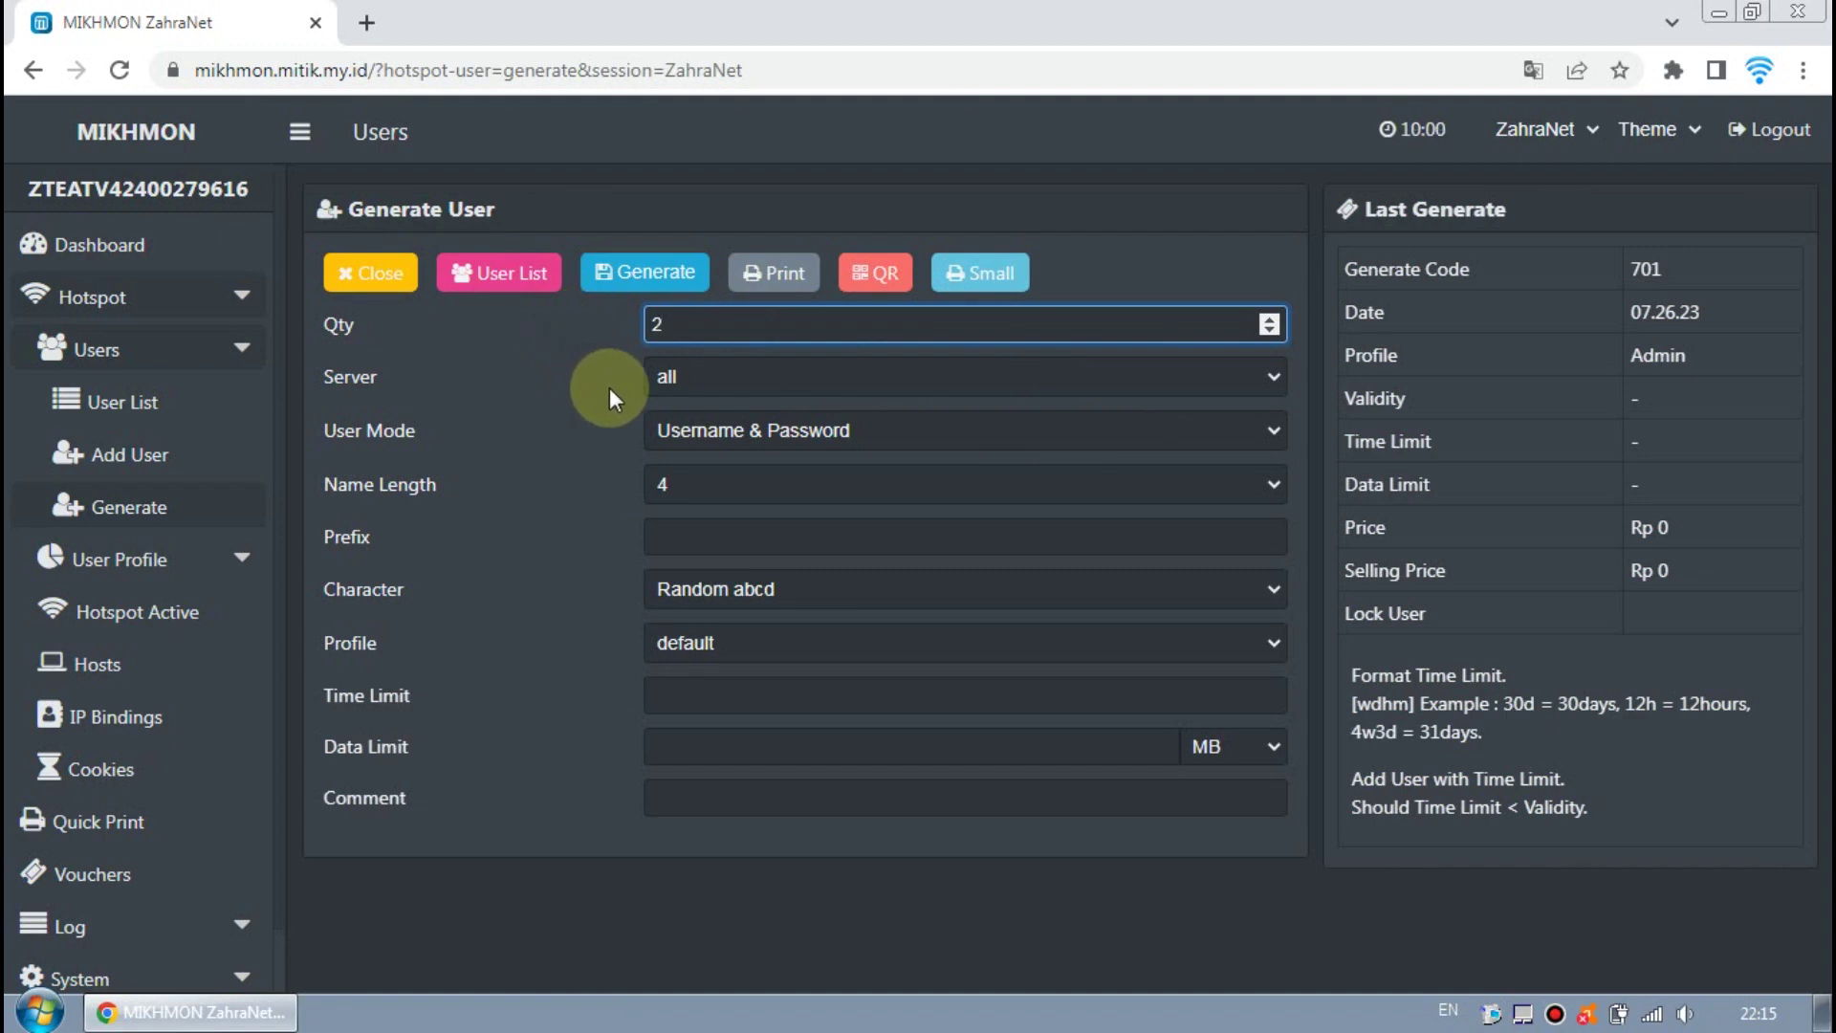
# Keep the server on all, assign the Admin profile and generate the hotspot users.
pyautogui.click(716, 383)
pyautogui.click(635, 380)
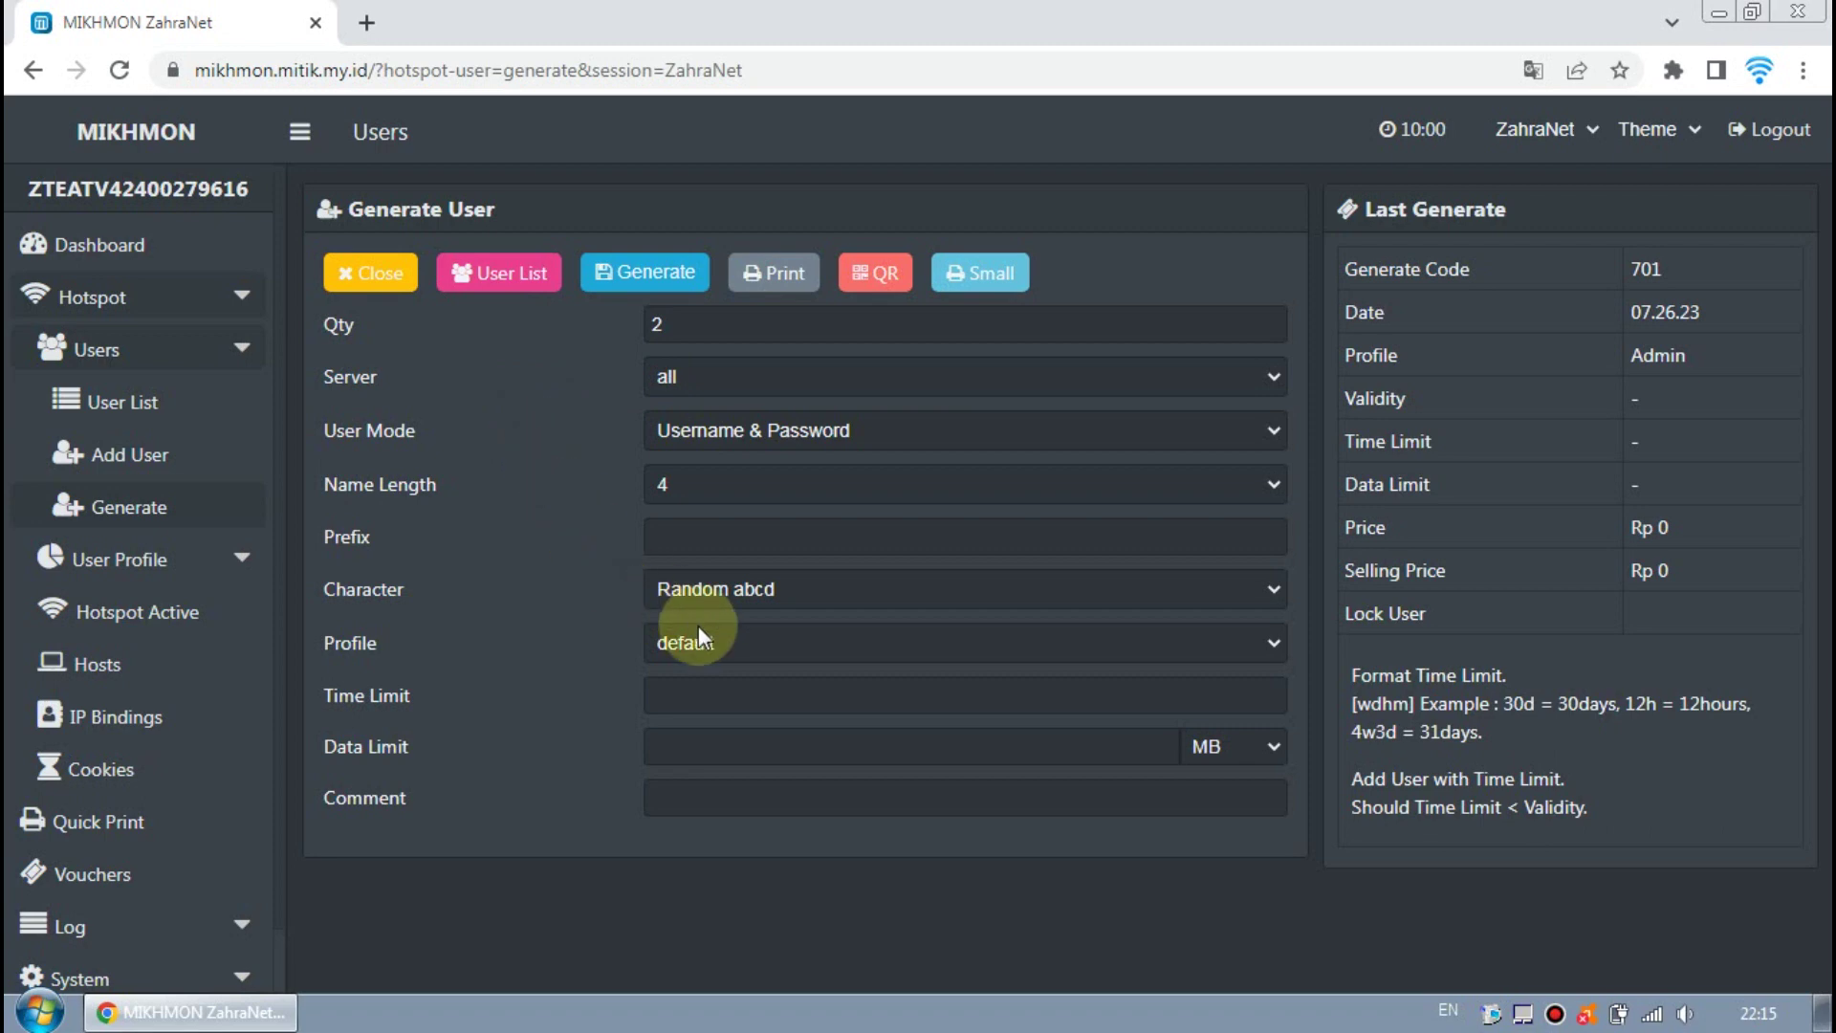
pyautogui.click(755, 651)
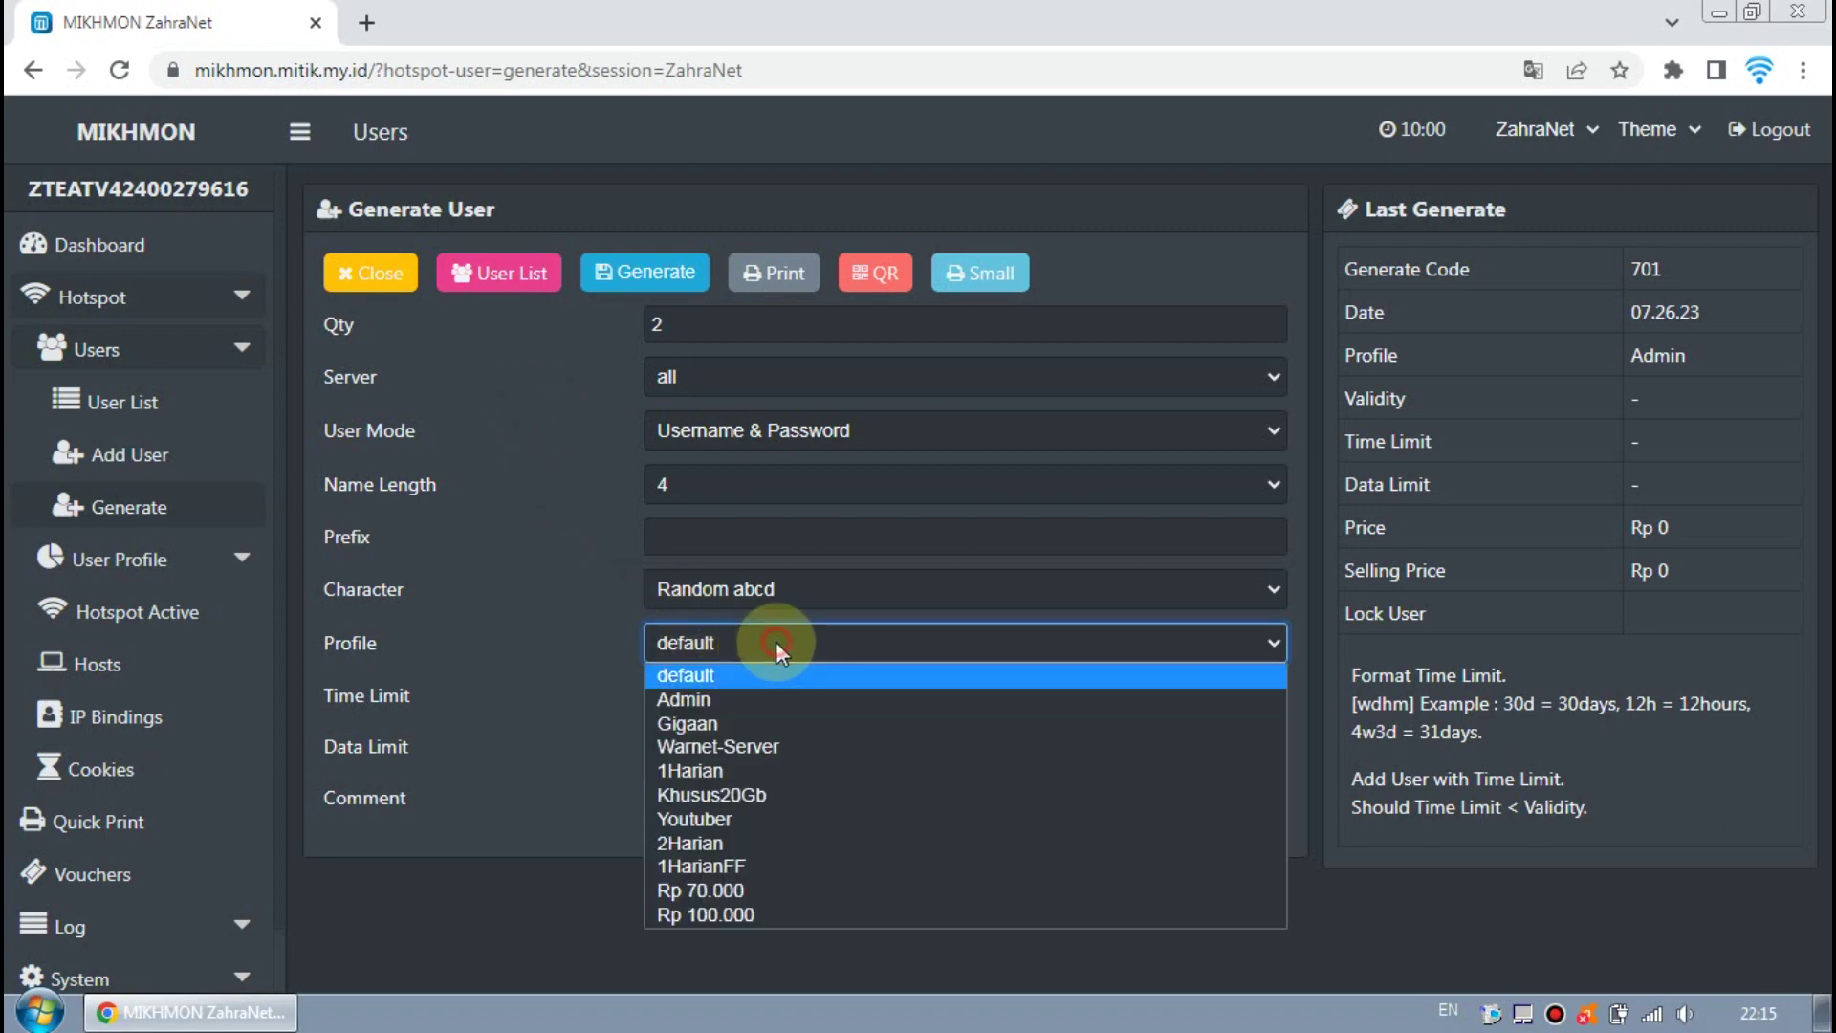
pyautogui.click(766, 701)
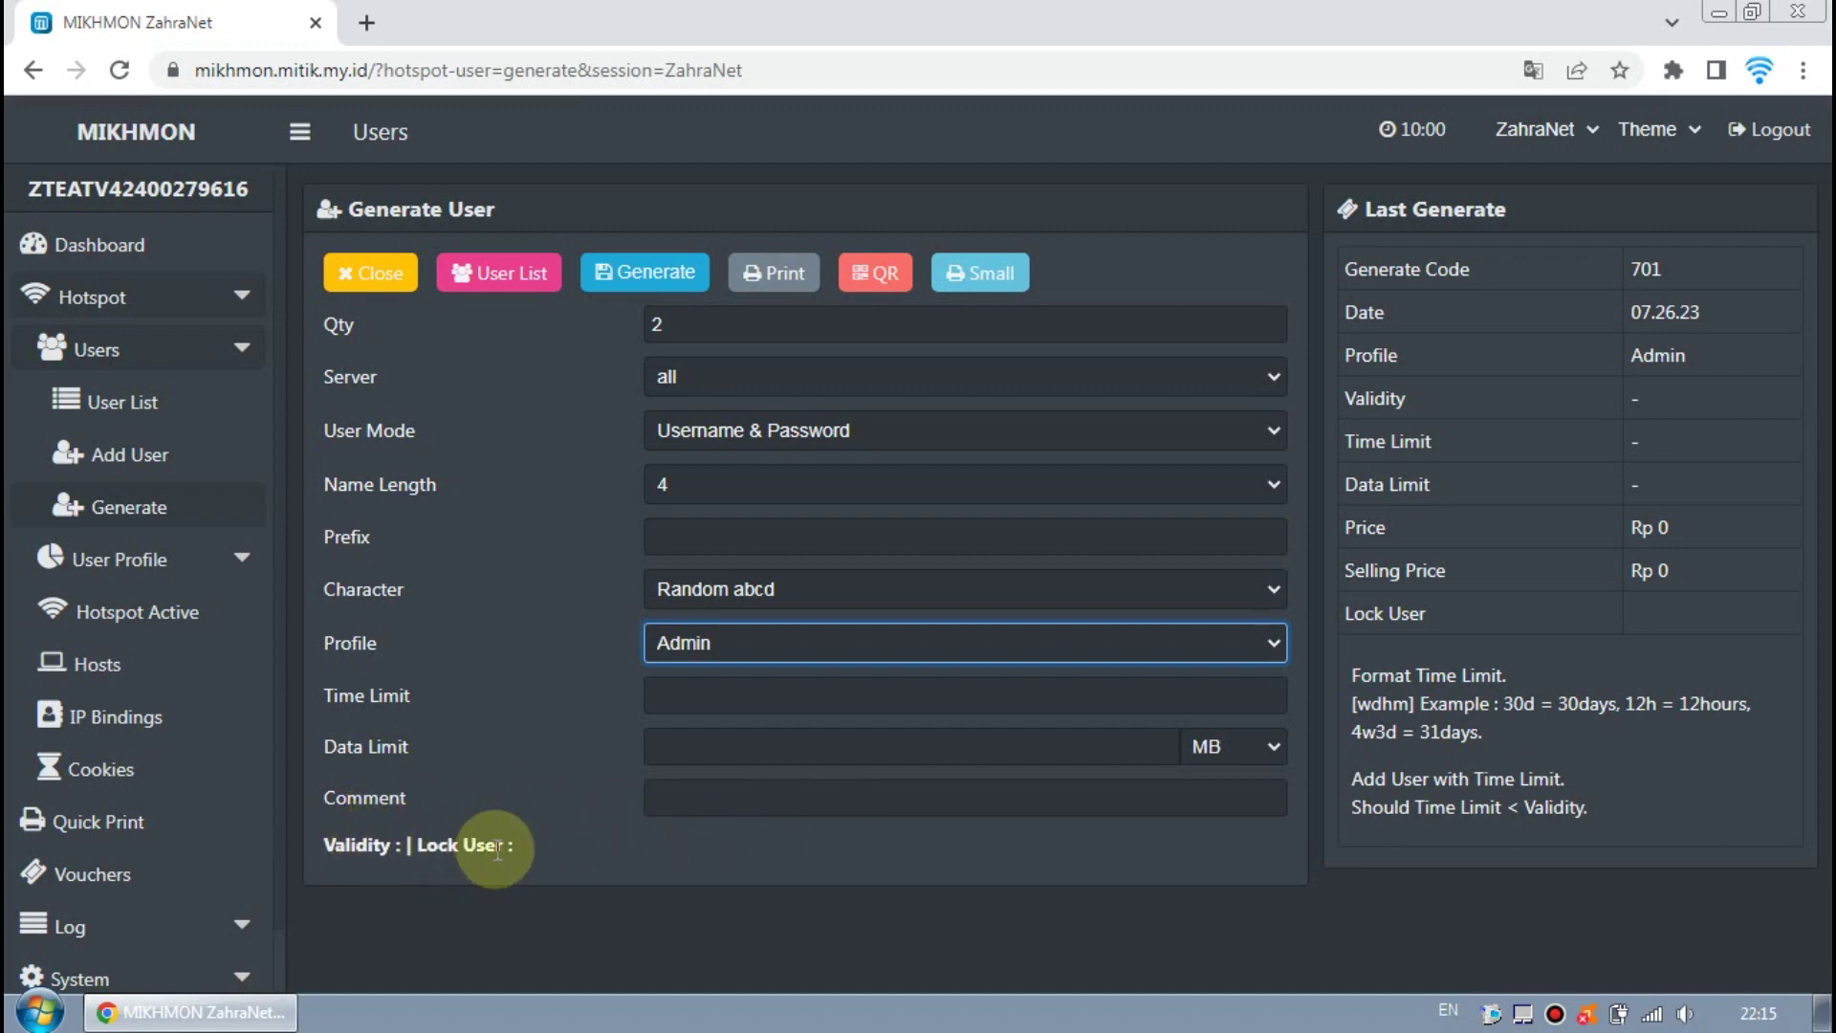
pyautogui.click(387, 851)
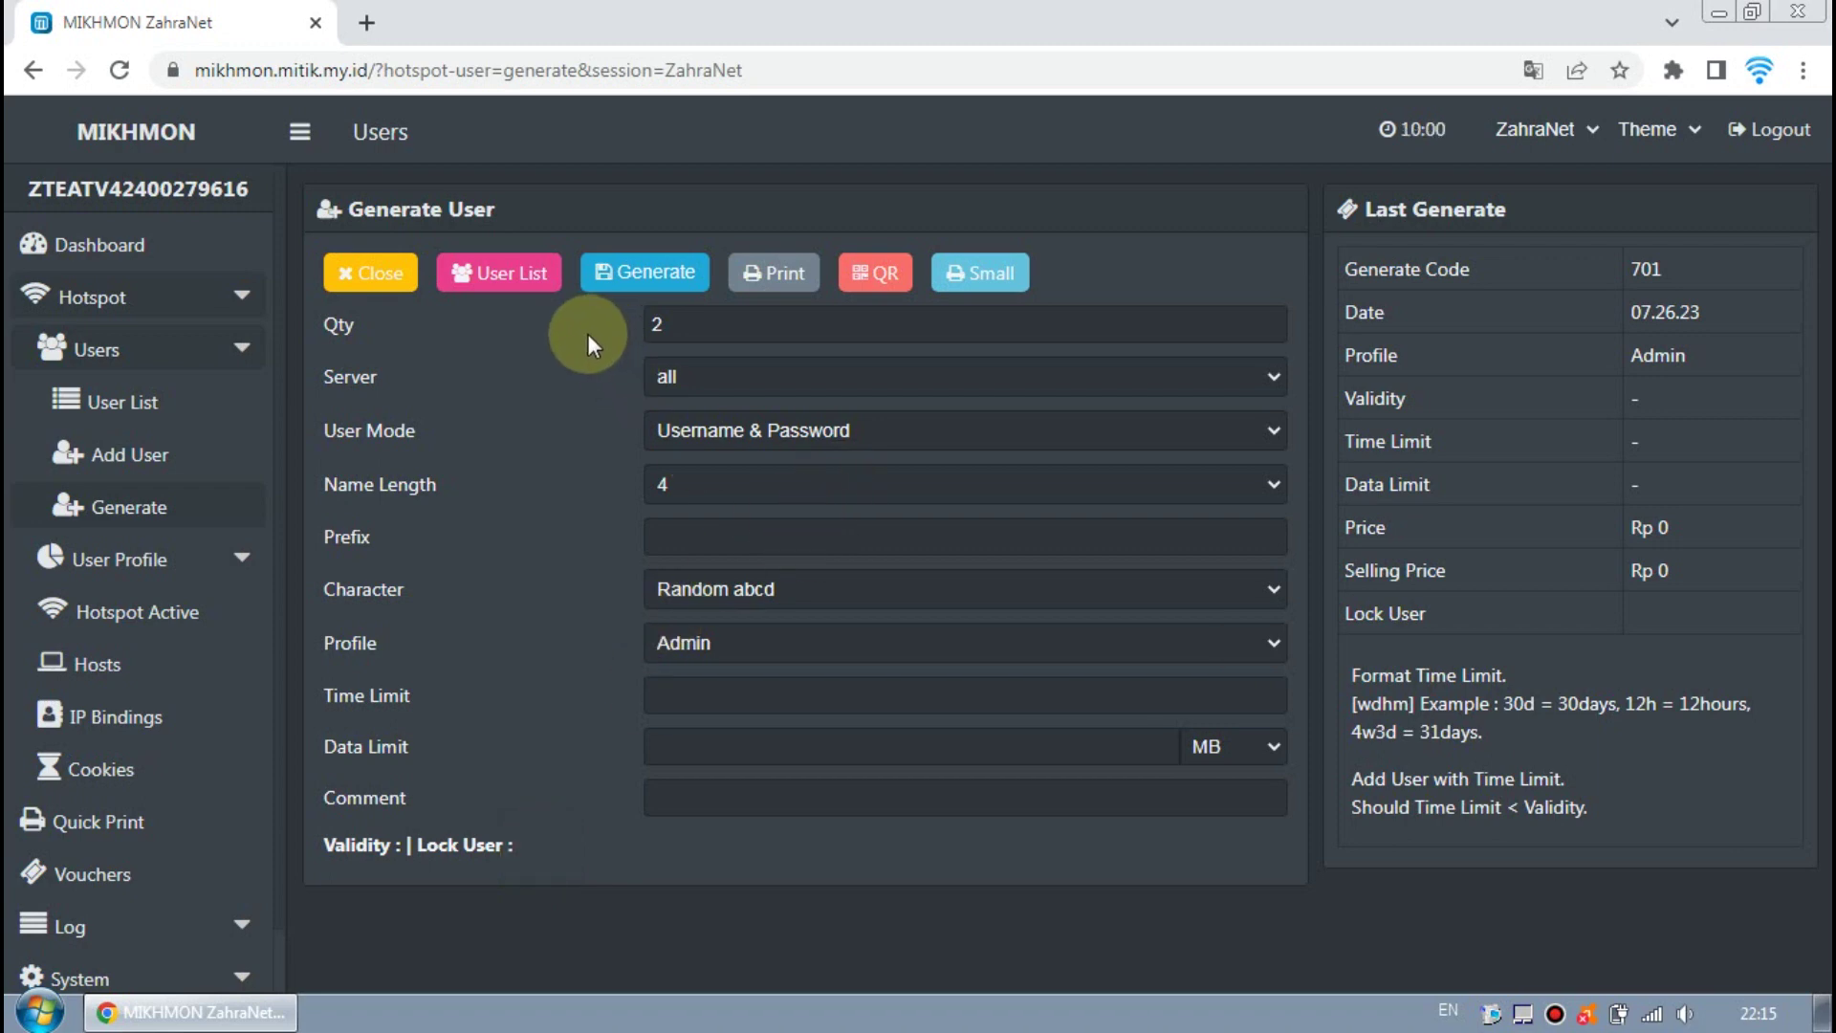
pyautogui.click(627, 282)
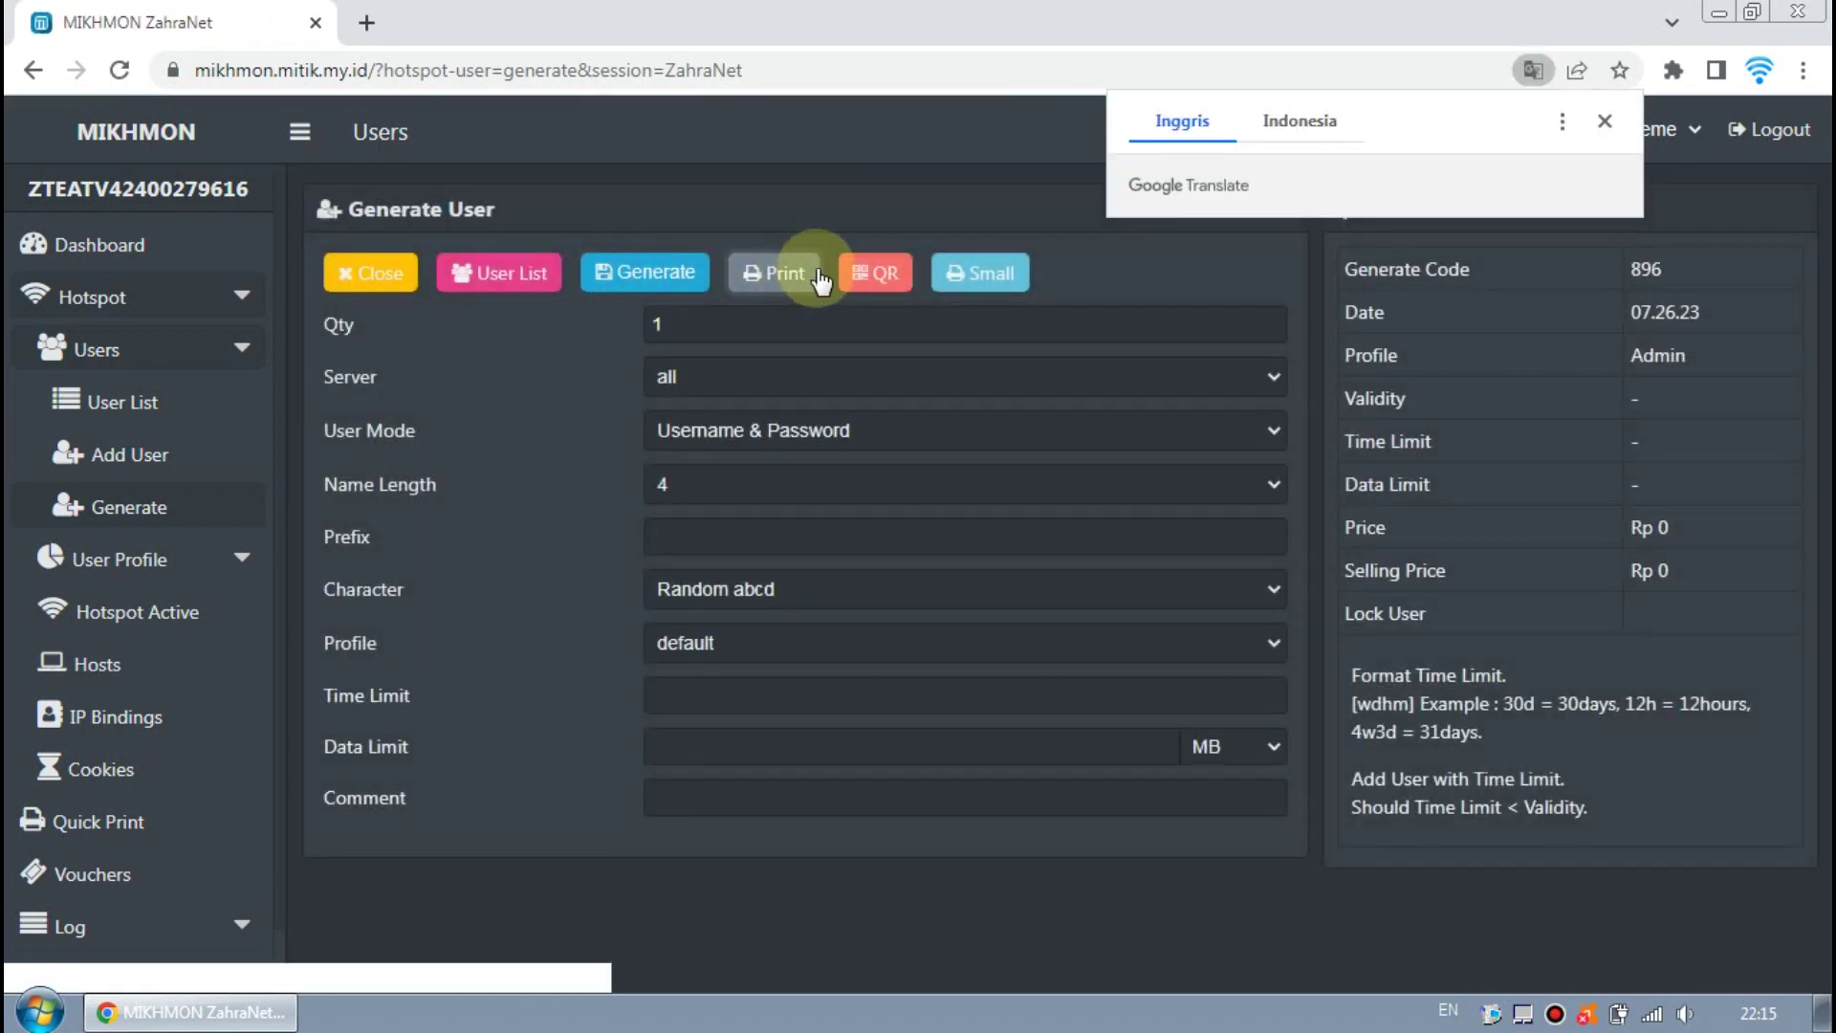
# Open the printable vouchers for the generated users and cancel the print dialog.
pyautogui.click(775, 275)
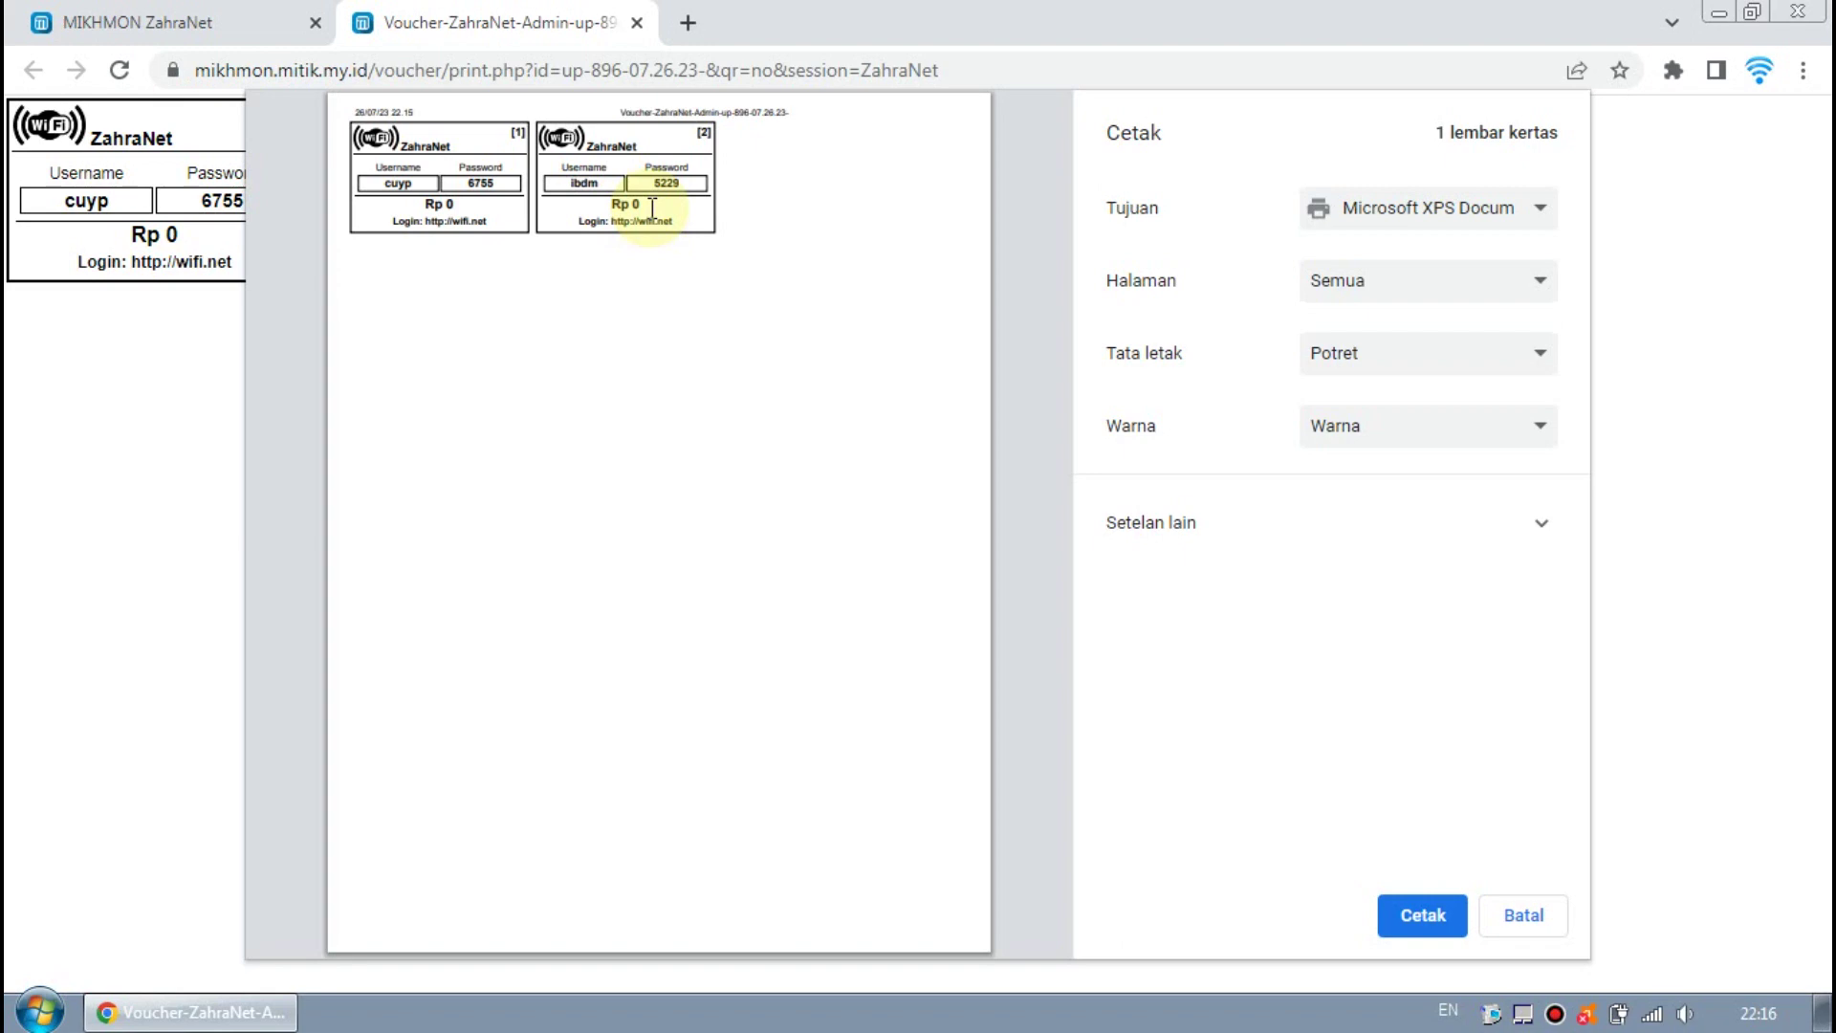
pyautogui.click(1524, 916)
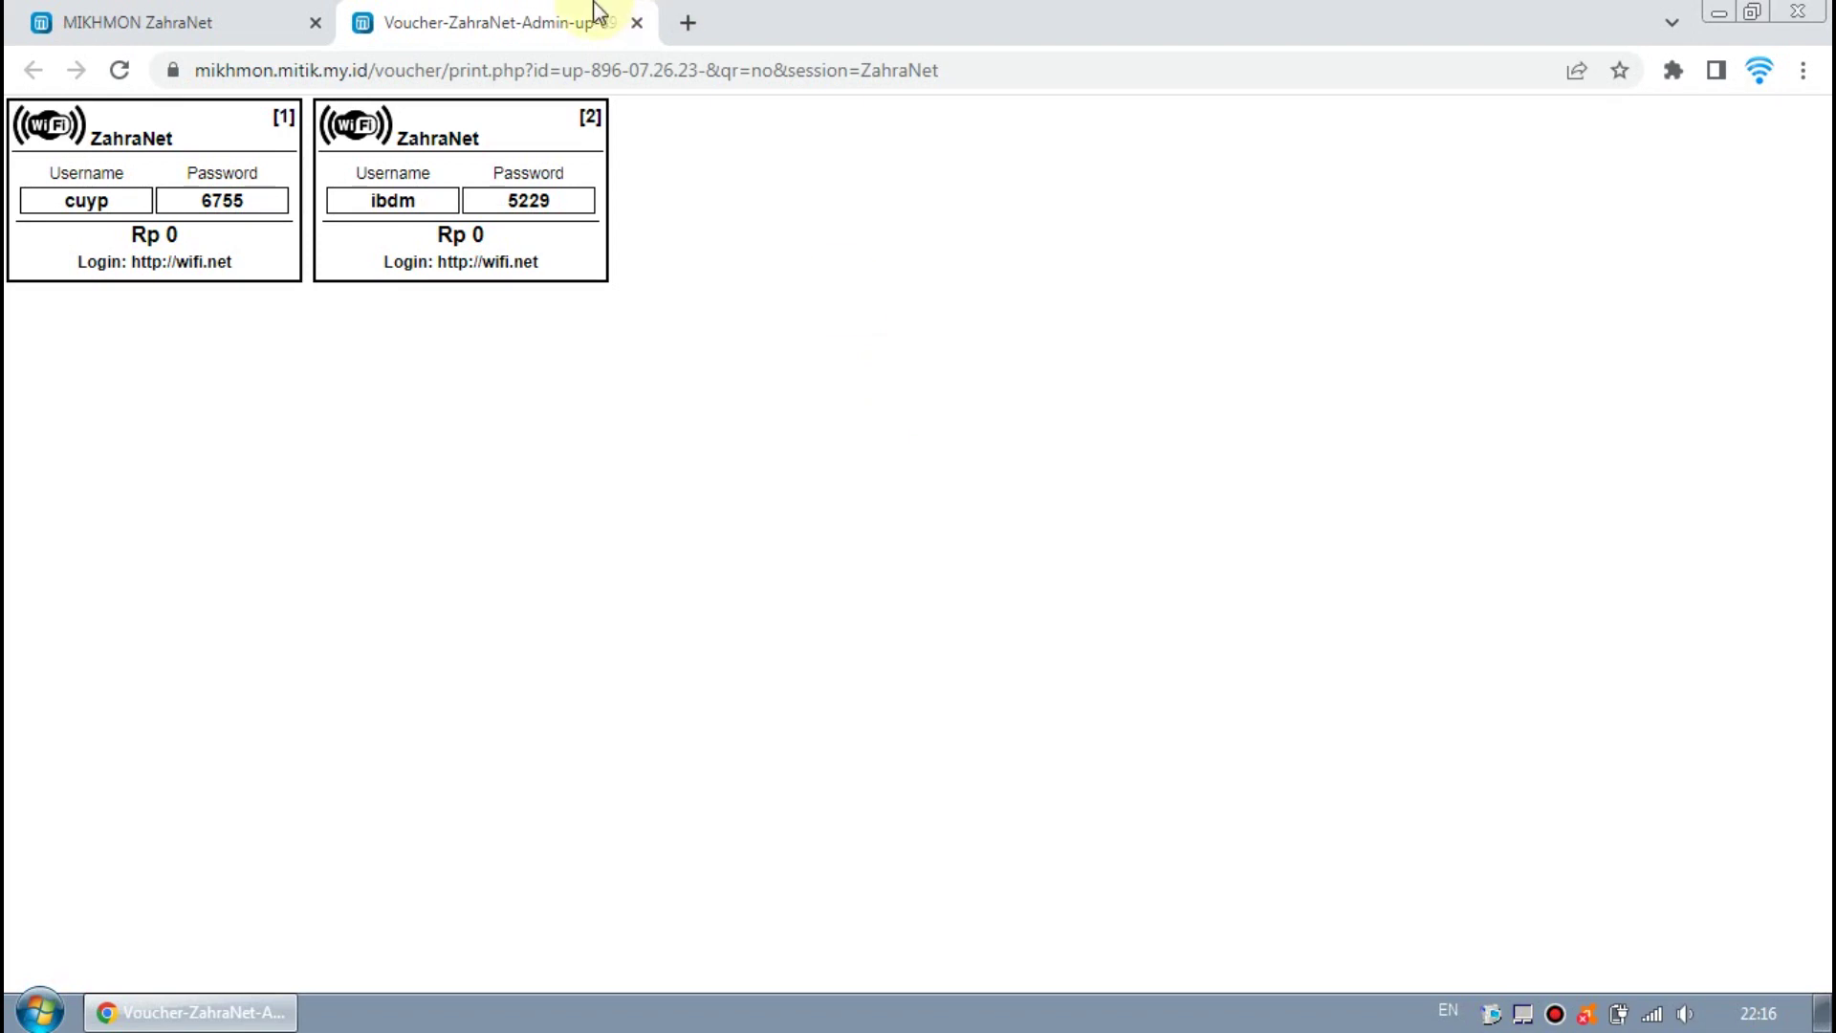
# Open mitik.my.id in a new tab and review the VPN status, Mikhmon and voucher pages.
pyautogui.click(688, 22)
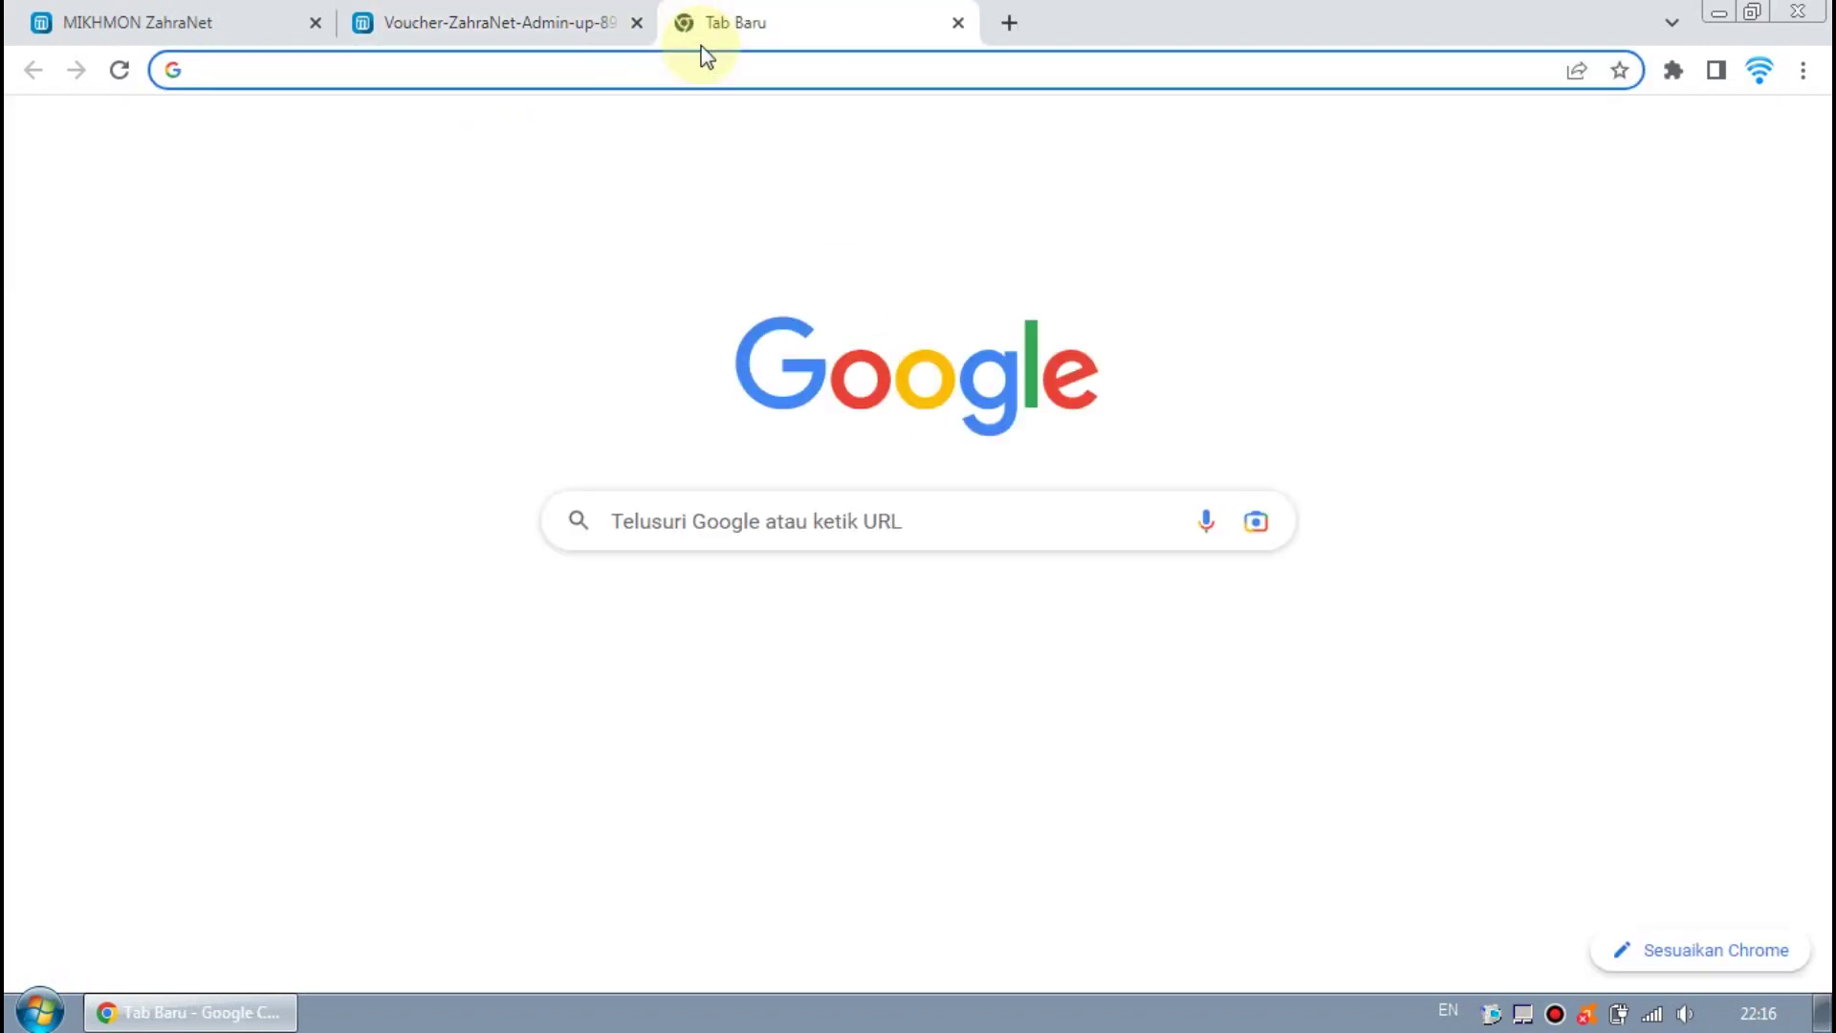
pyautogui.write('mitik.my.id')
pyautogui.press('Return')
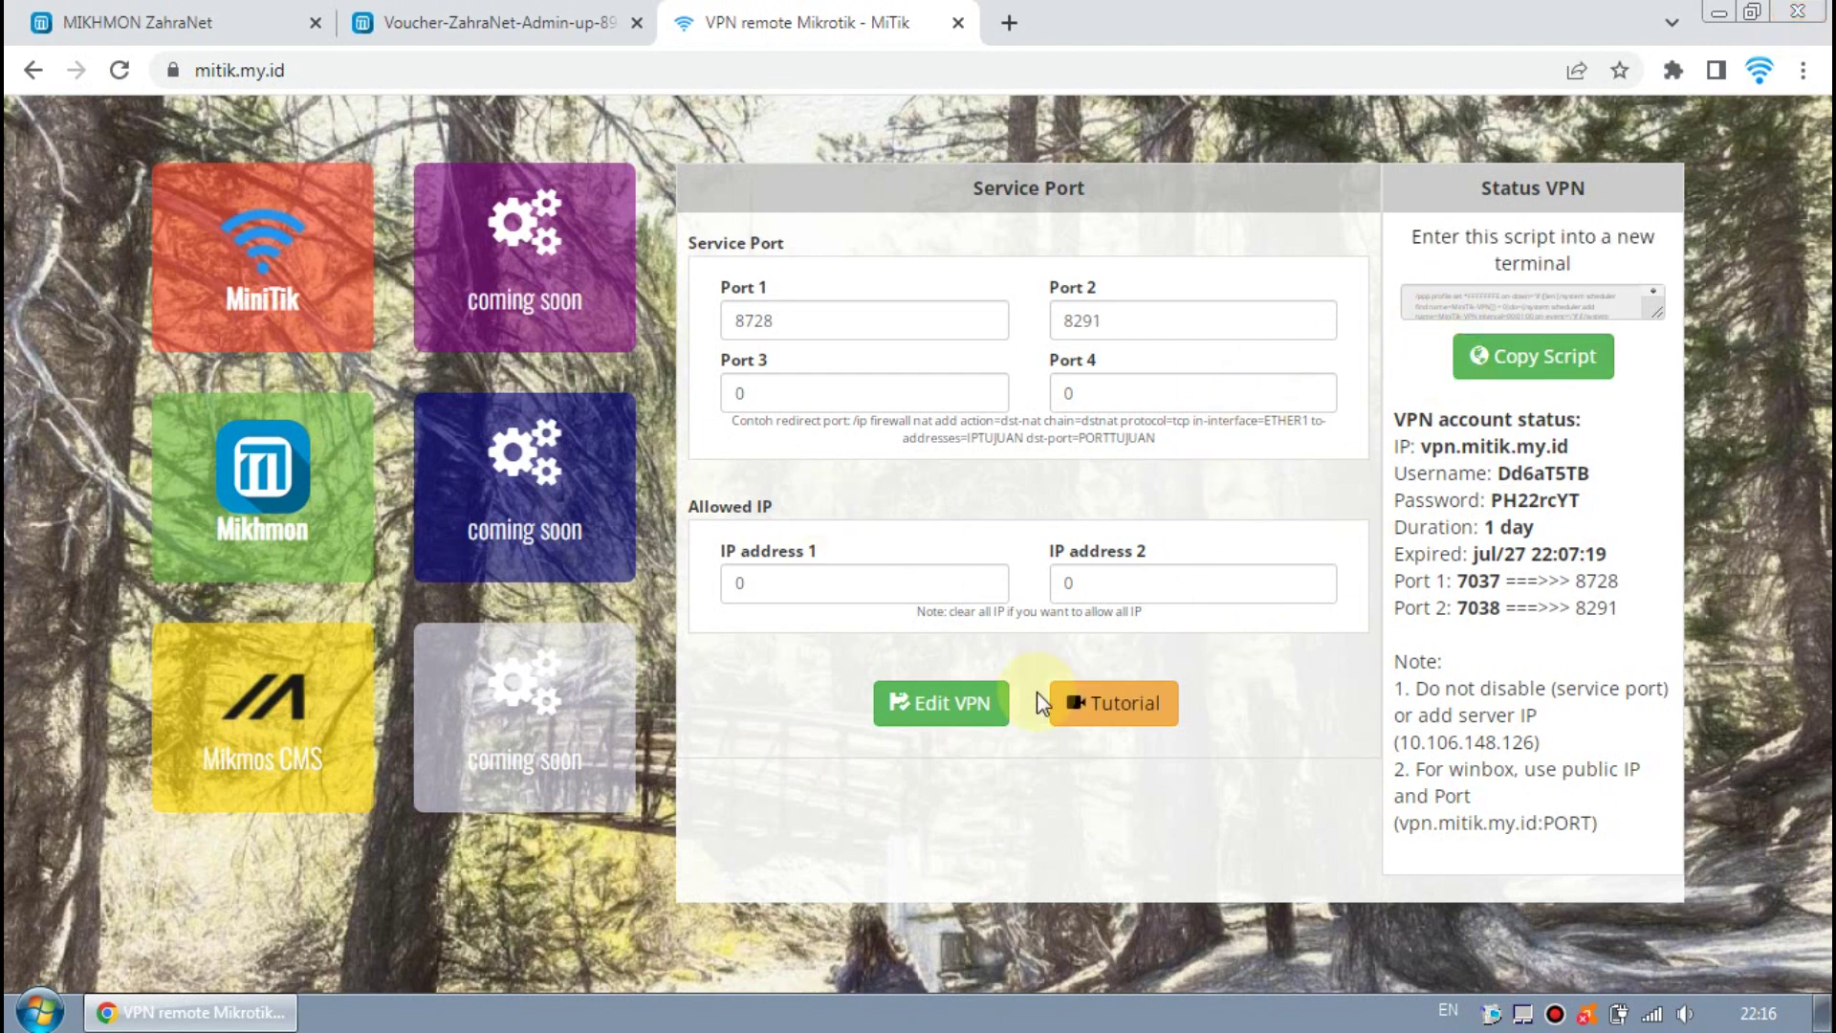
pyautogui.click(482, 12)
pyautogui.click(236, 8)
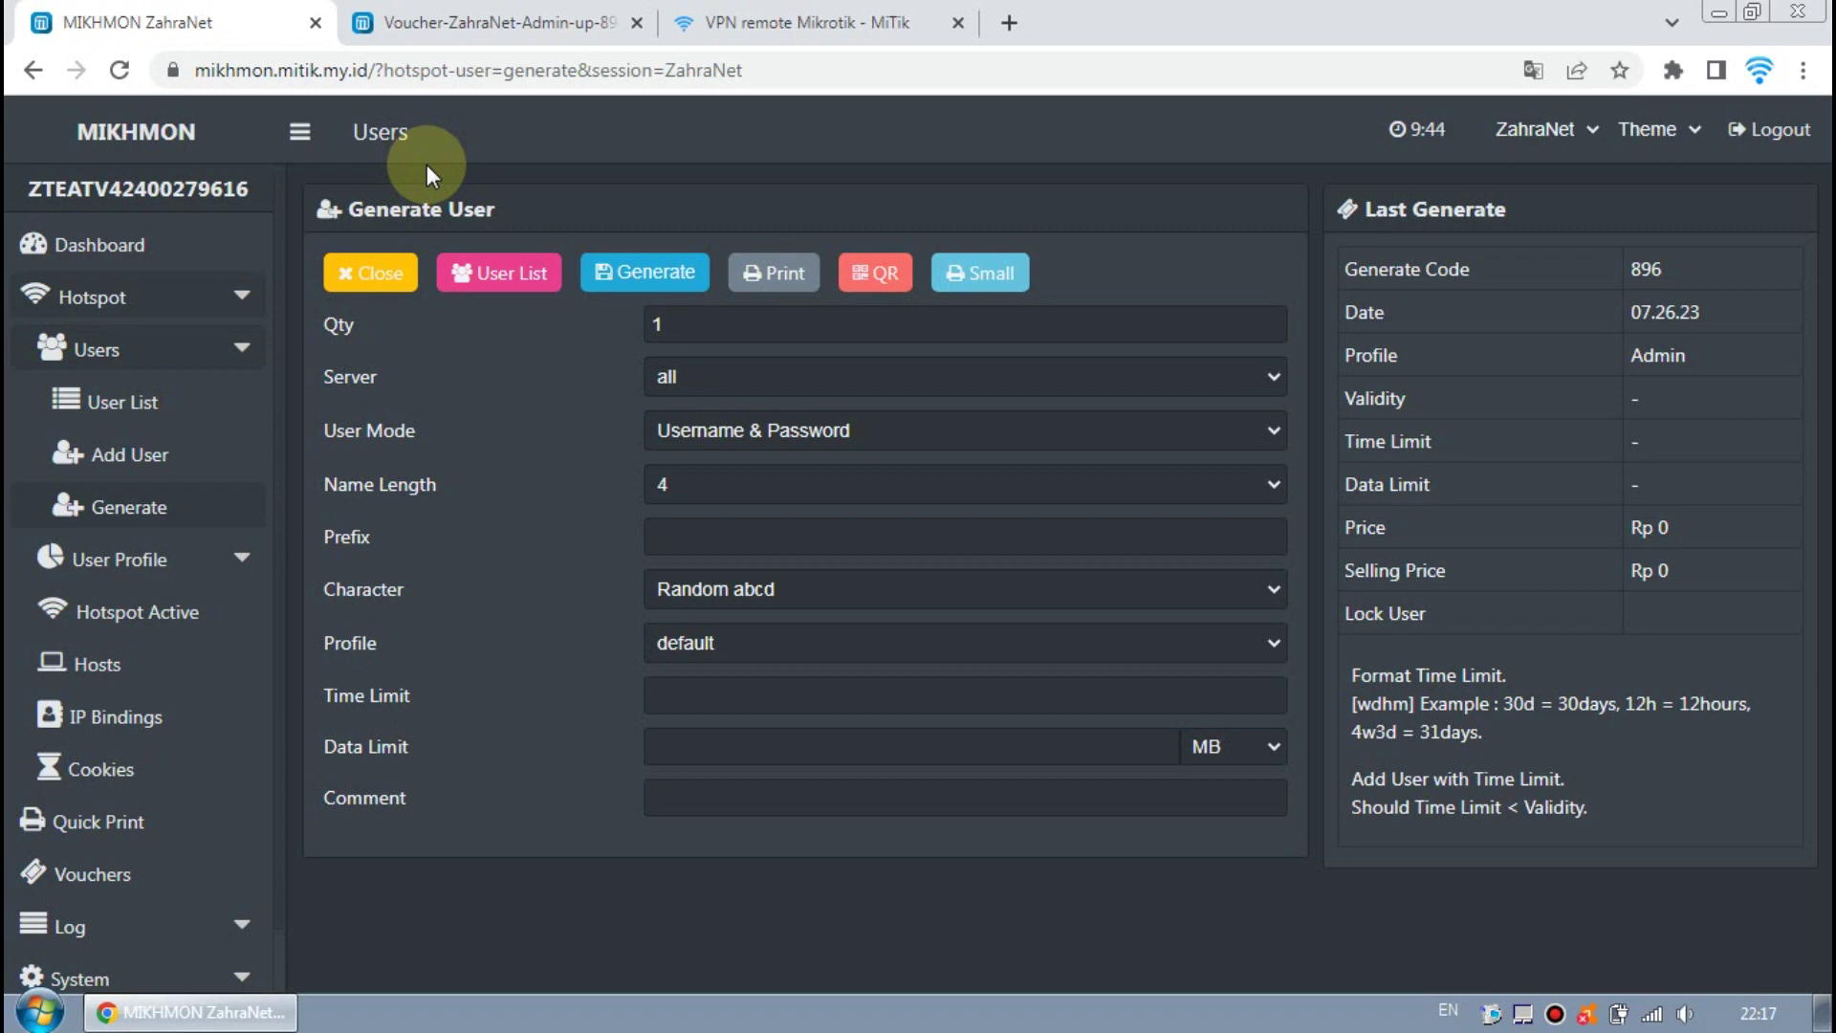
pyautogui.click(433, 5)
pyautogui.click(693, 14)
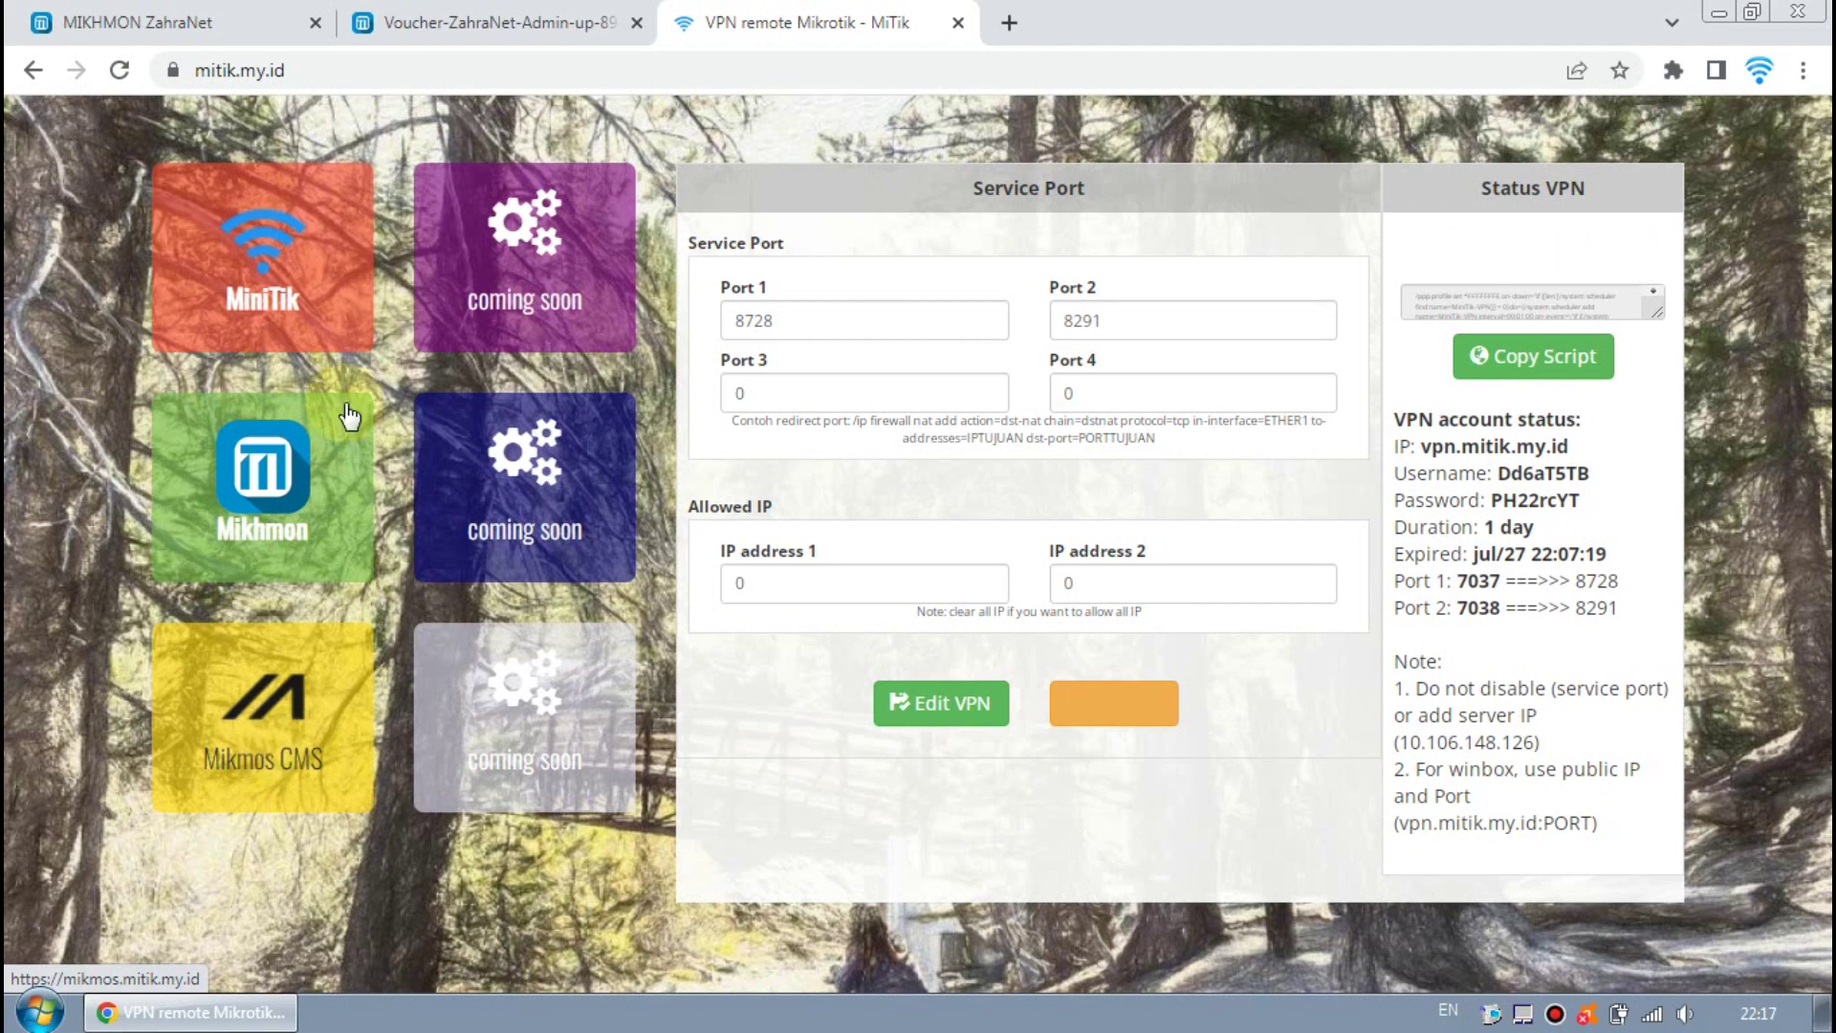
pyautogui.click(400, 11)
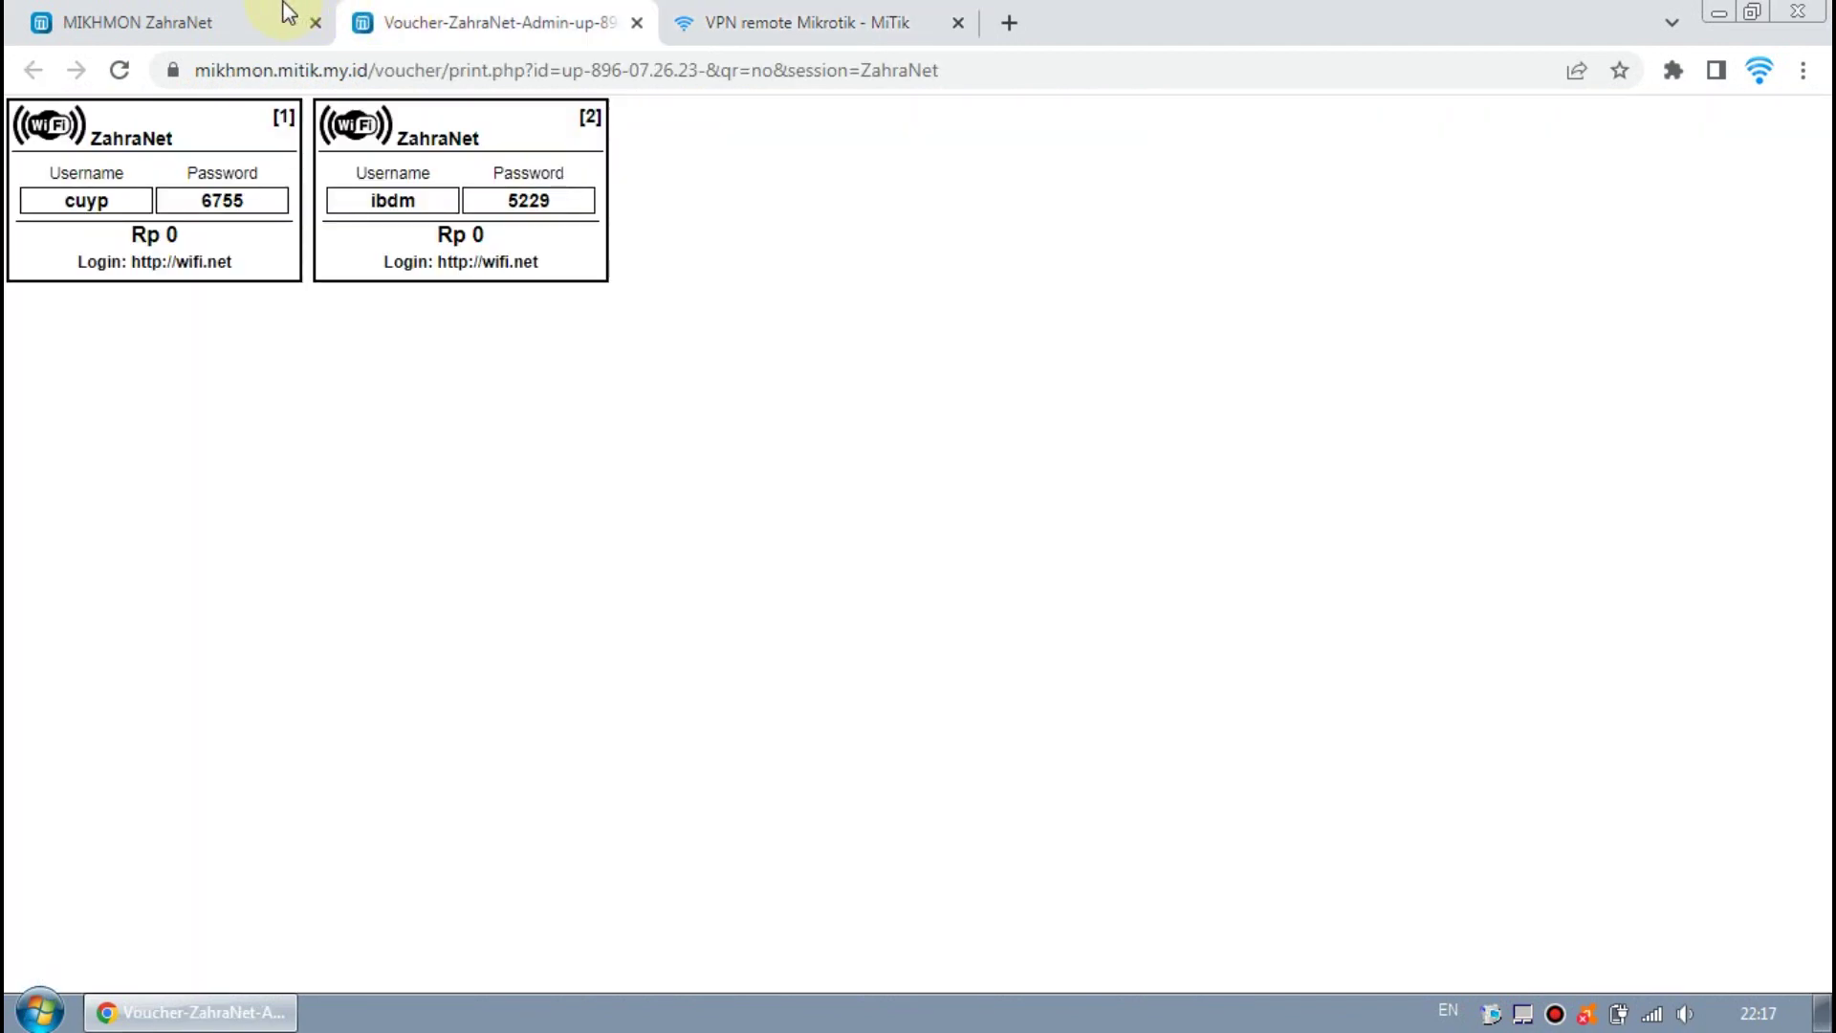